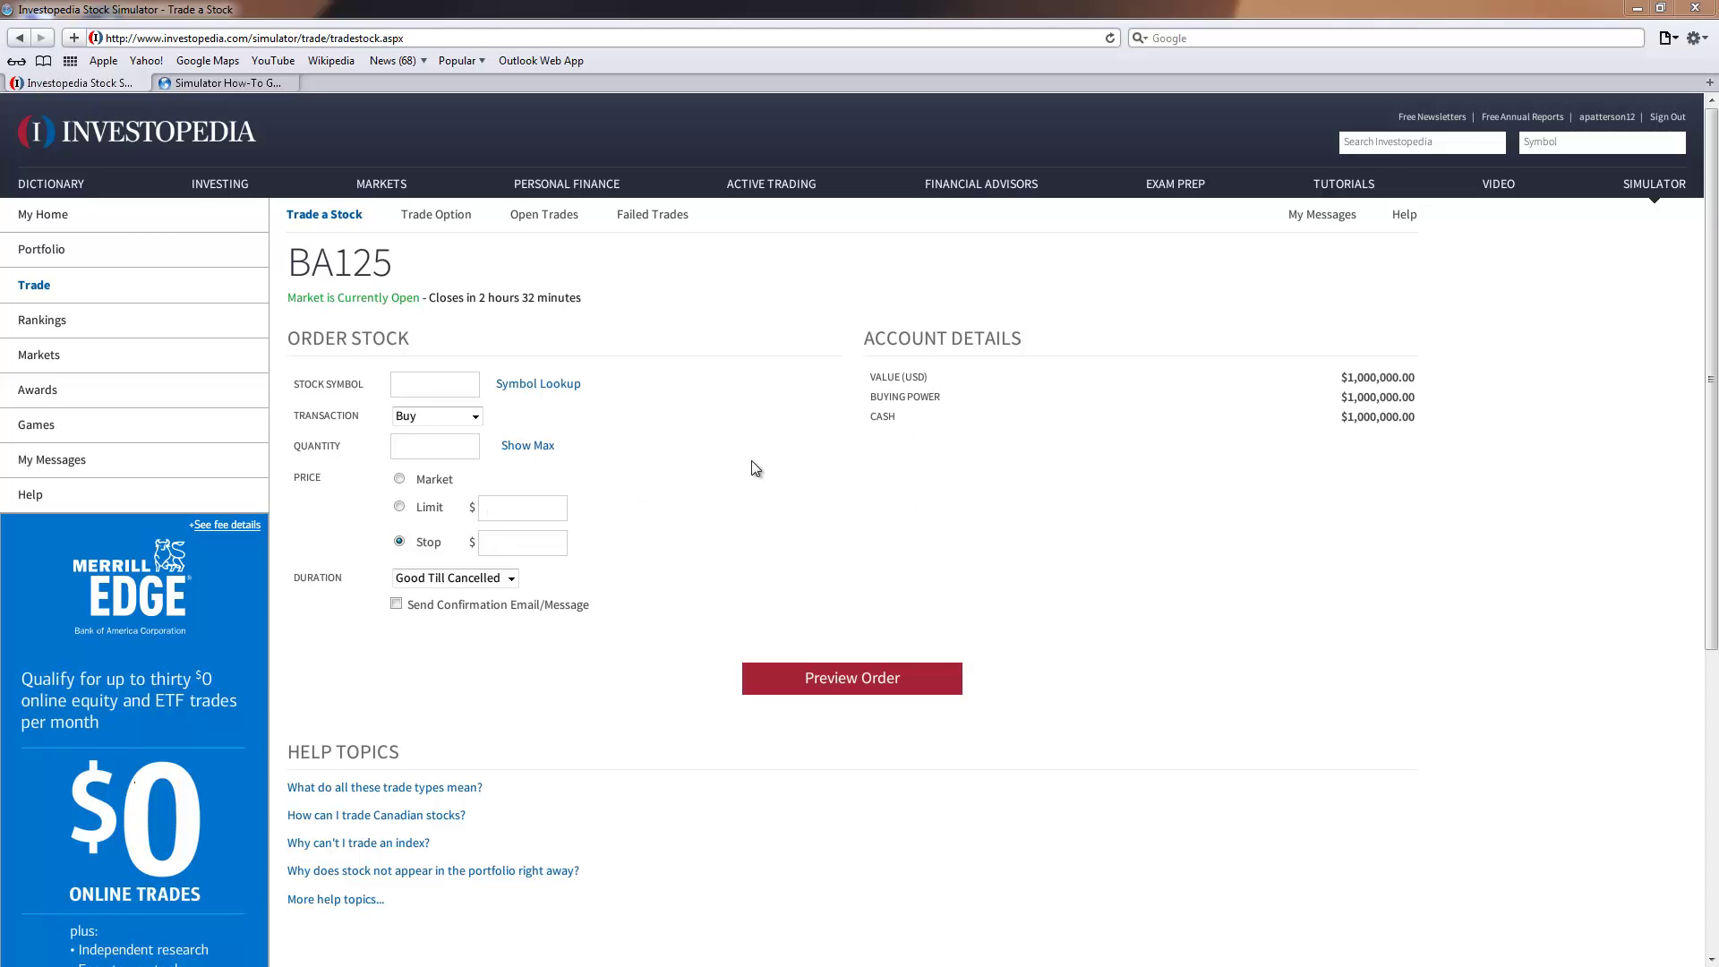
Check the Failed Trades list to confirm that no trades have failed.
left_click(654, 217)
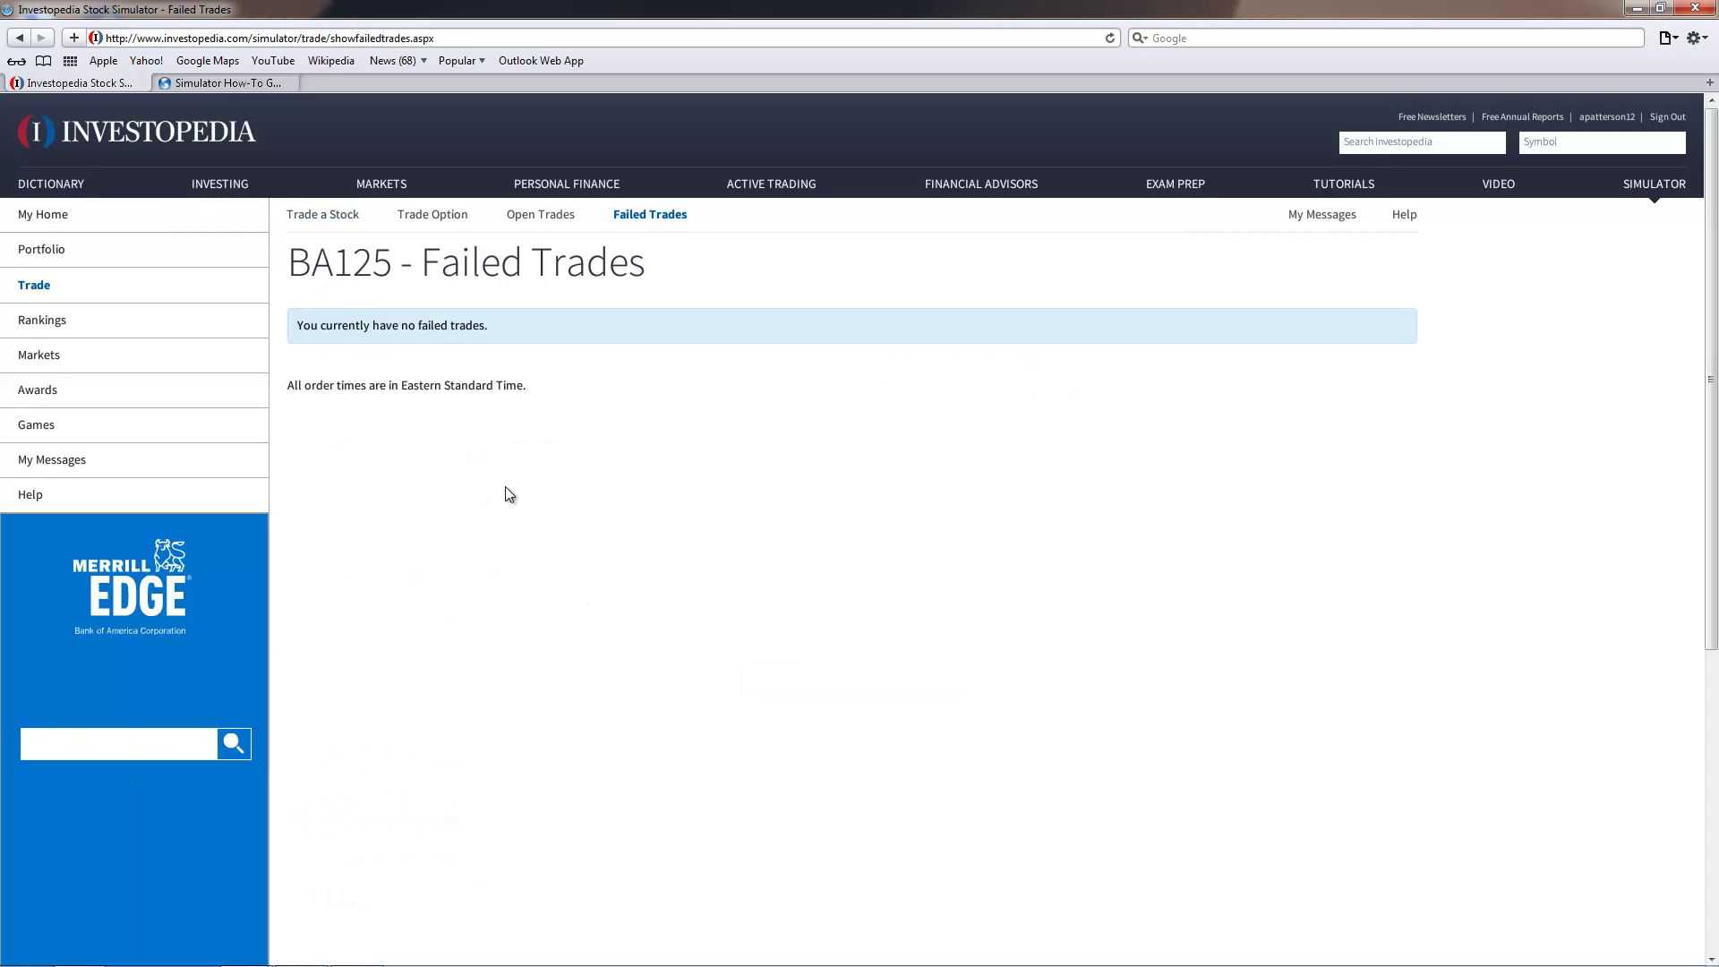
Back on the order form, set the quantity to 50 shares, replacing the initial 100.
left_click(350, 218)
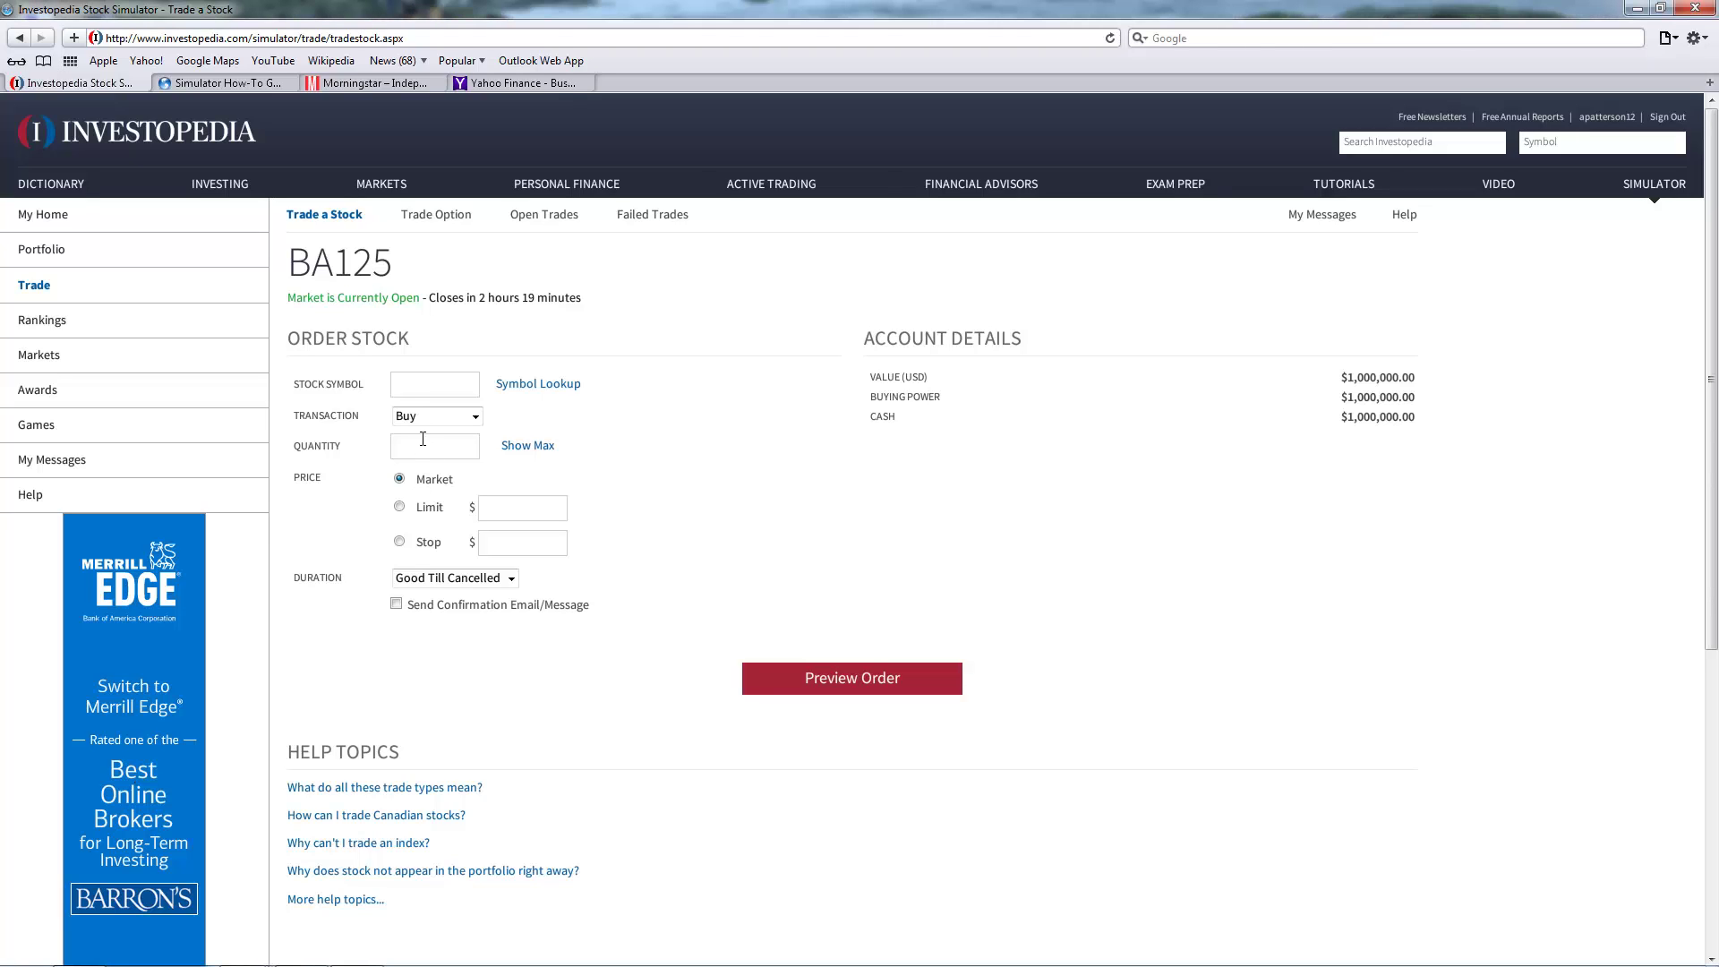
left_click(433, 443)
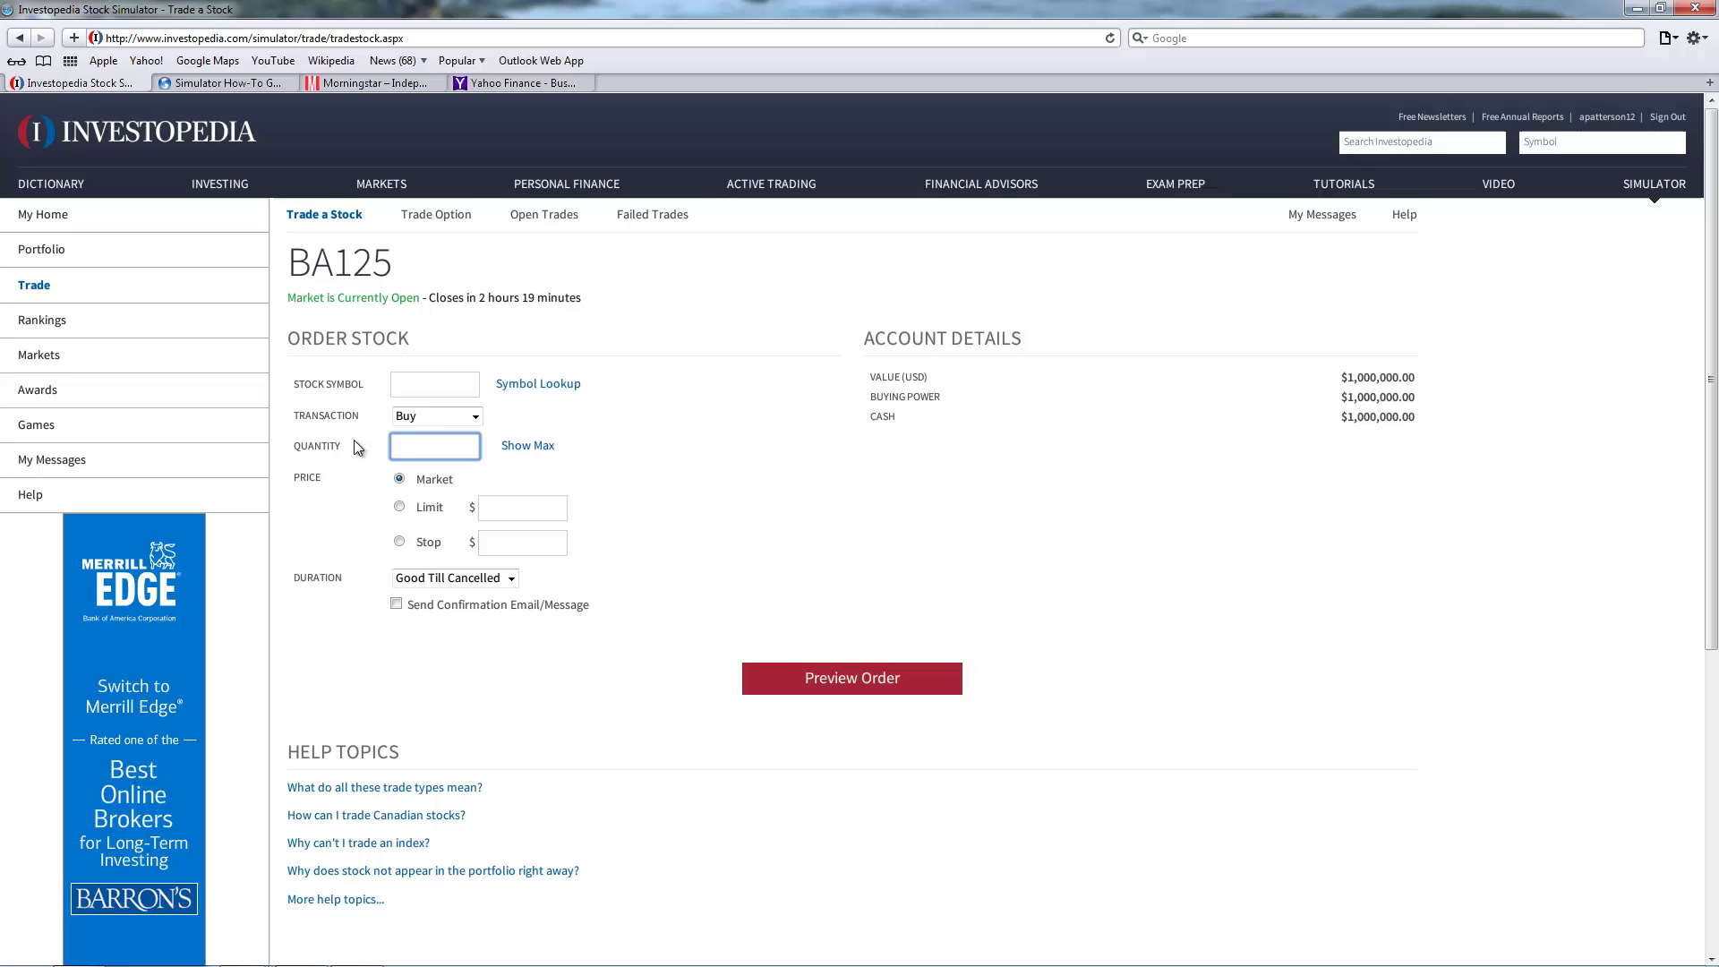
type("100")
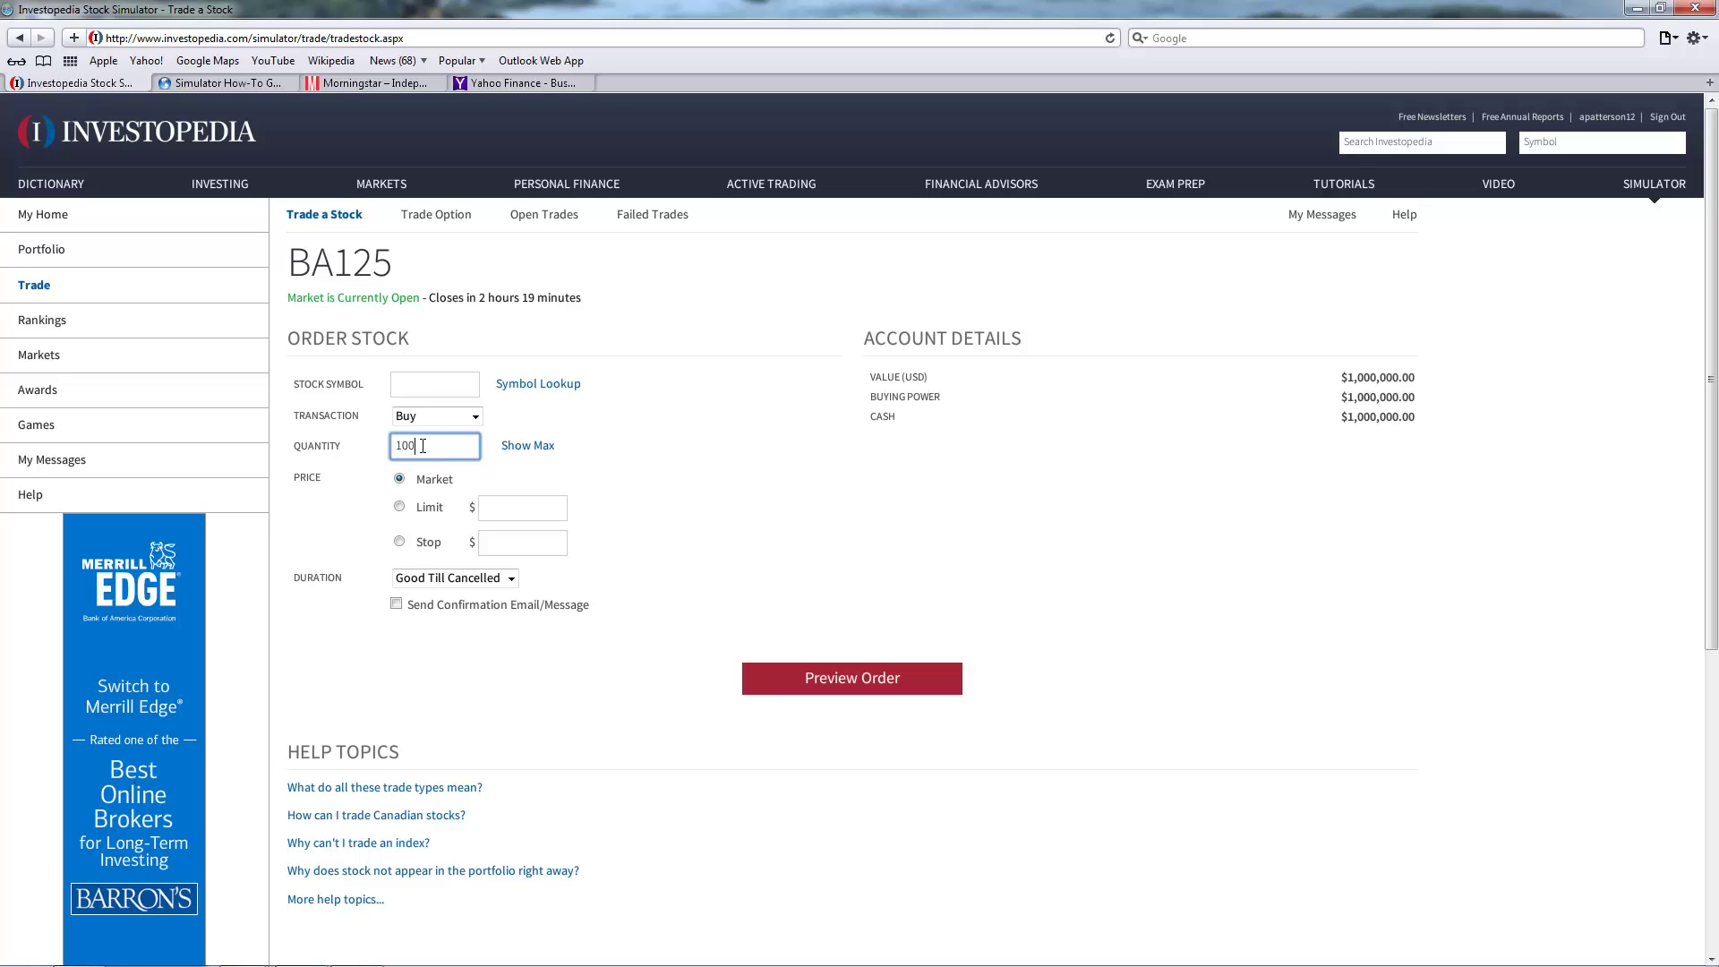
double_click(393, 447)
type("50")
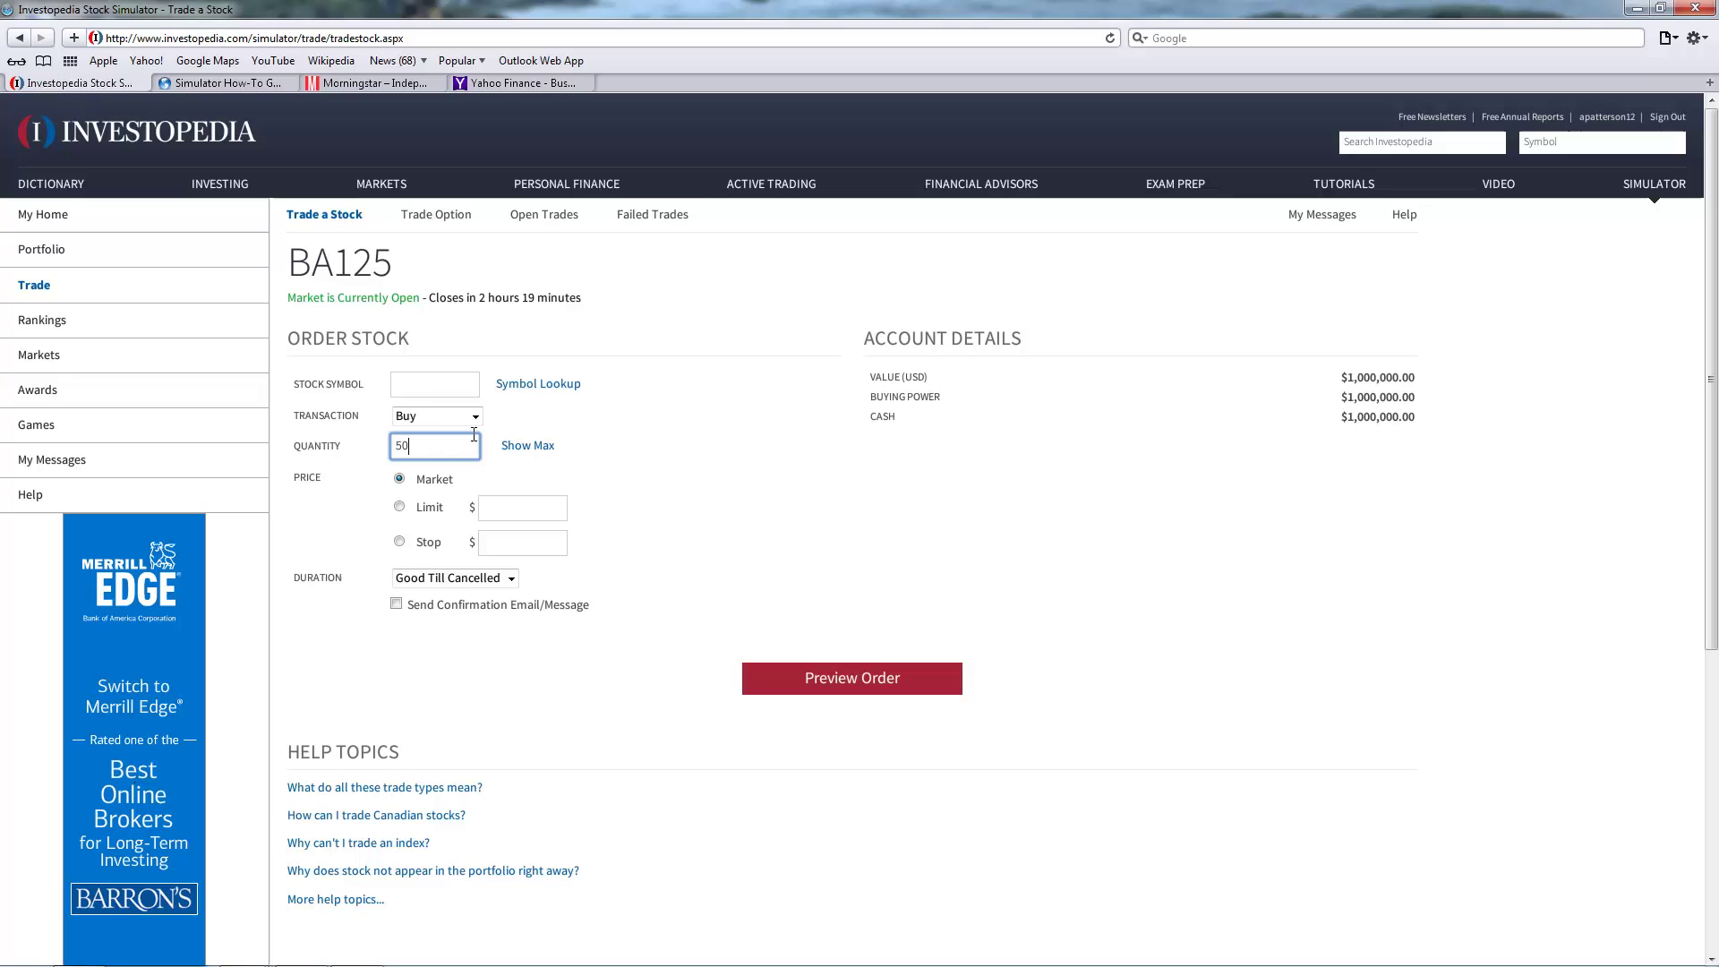
double_click(396, 446)
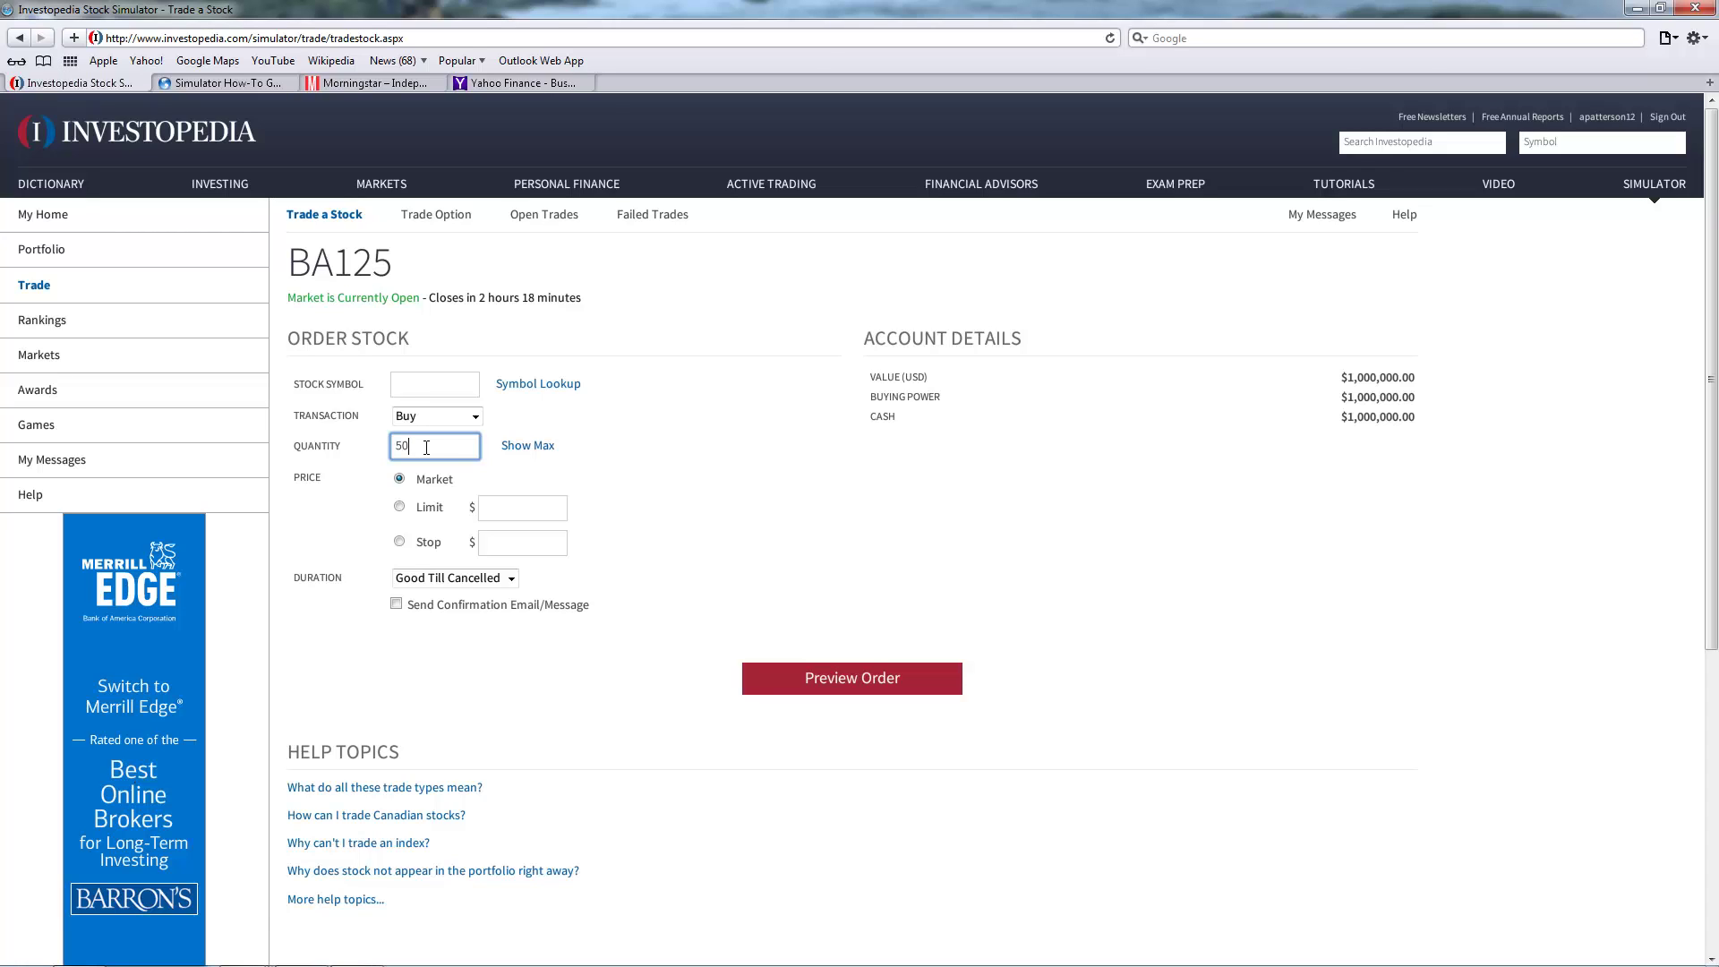
Review account value and buying power, then toggle Price to Limit and back to Market.
left_click_drag(873, 360, 909, 413)
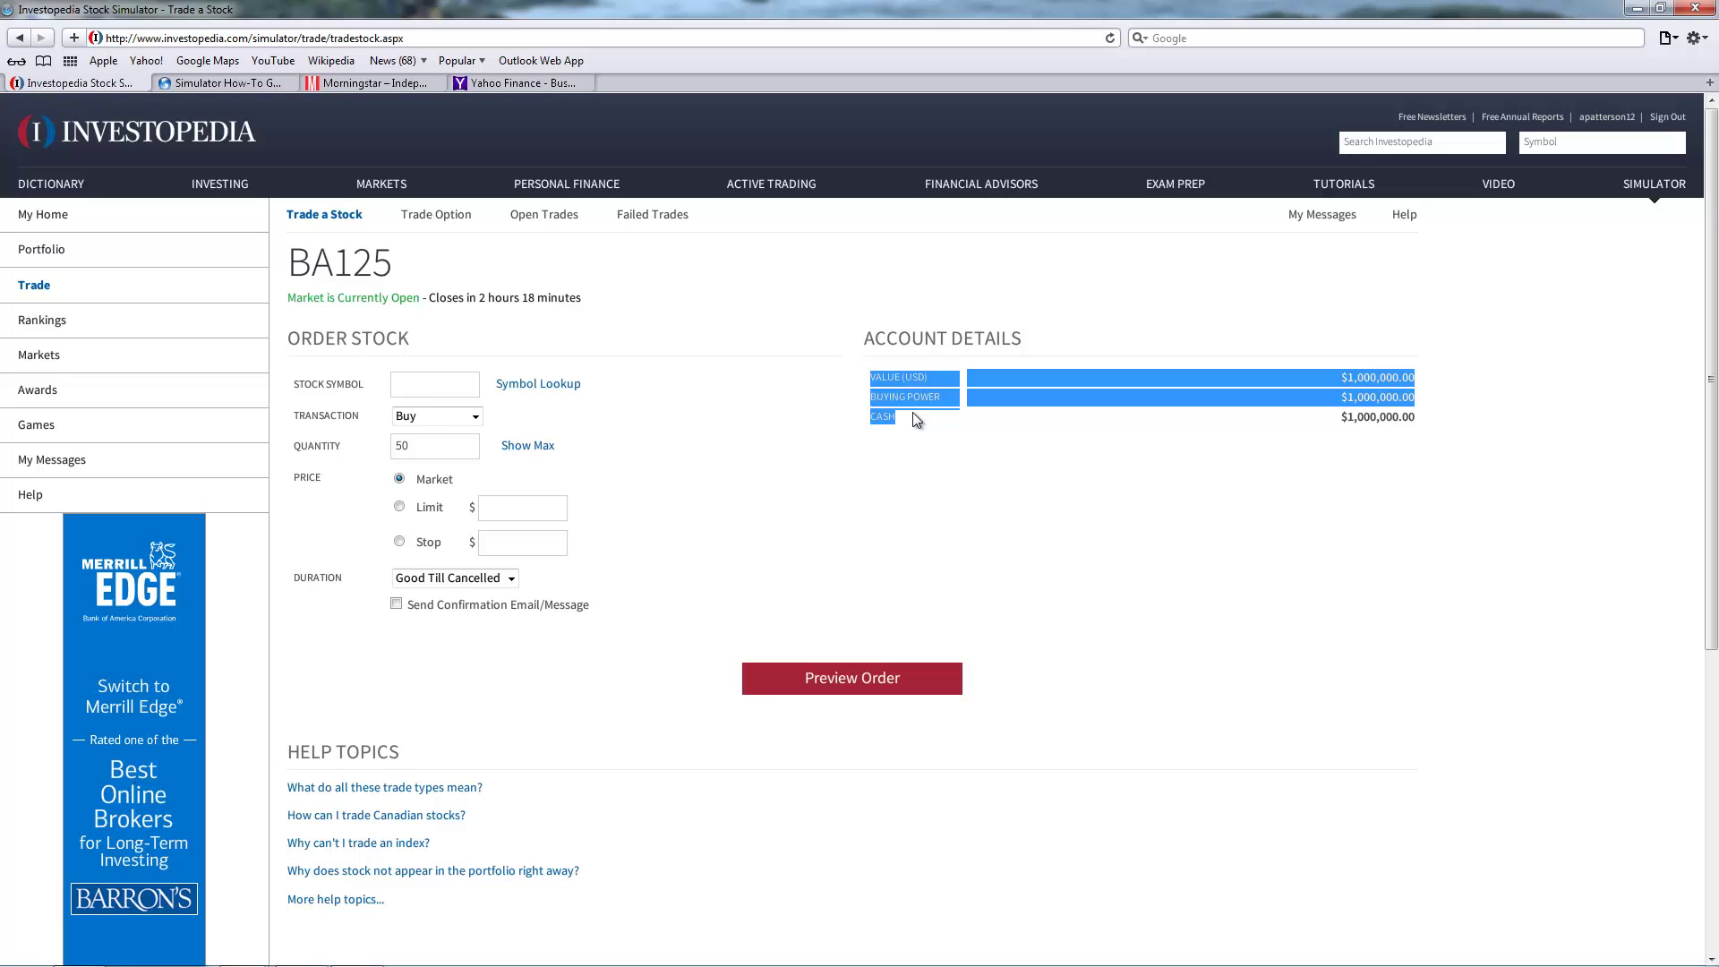
left_click(903, 436)
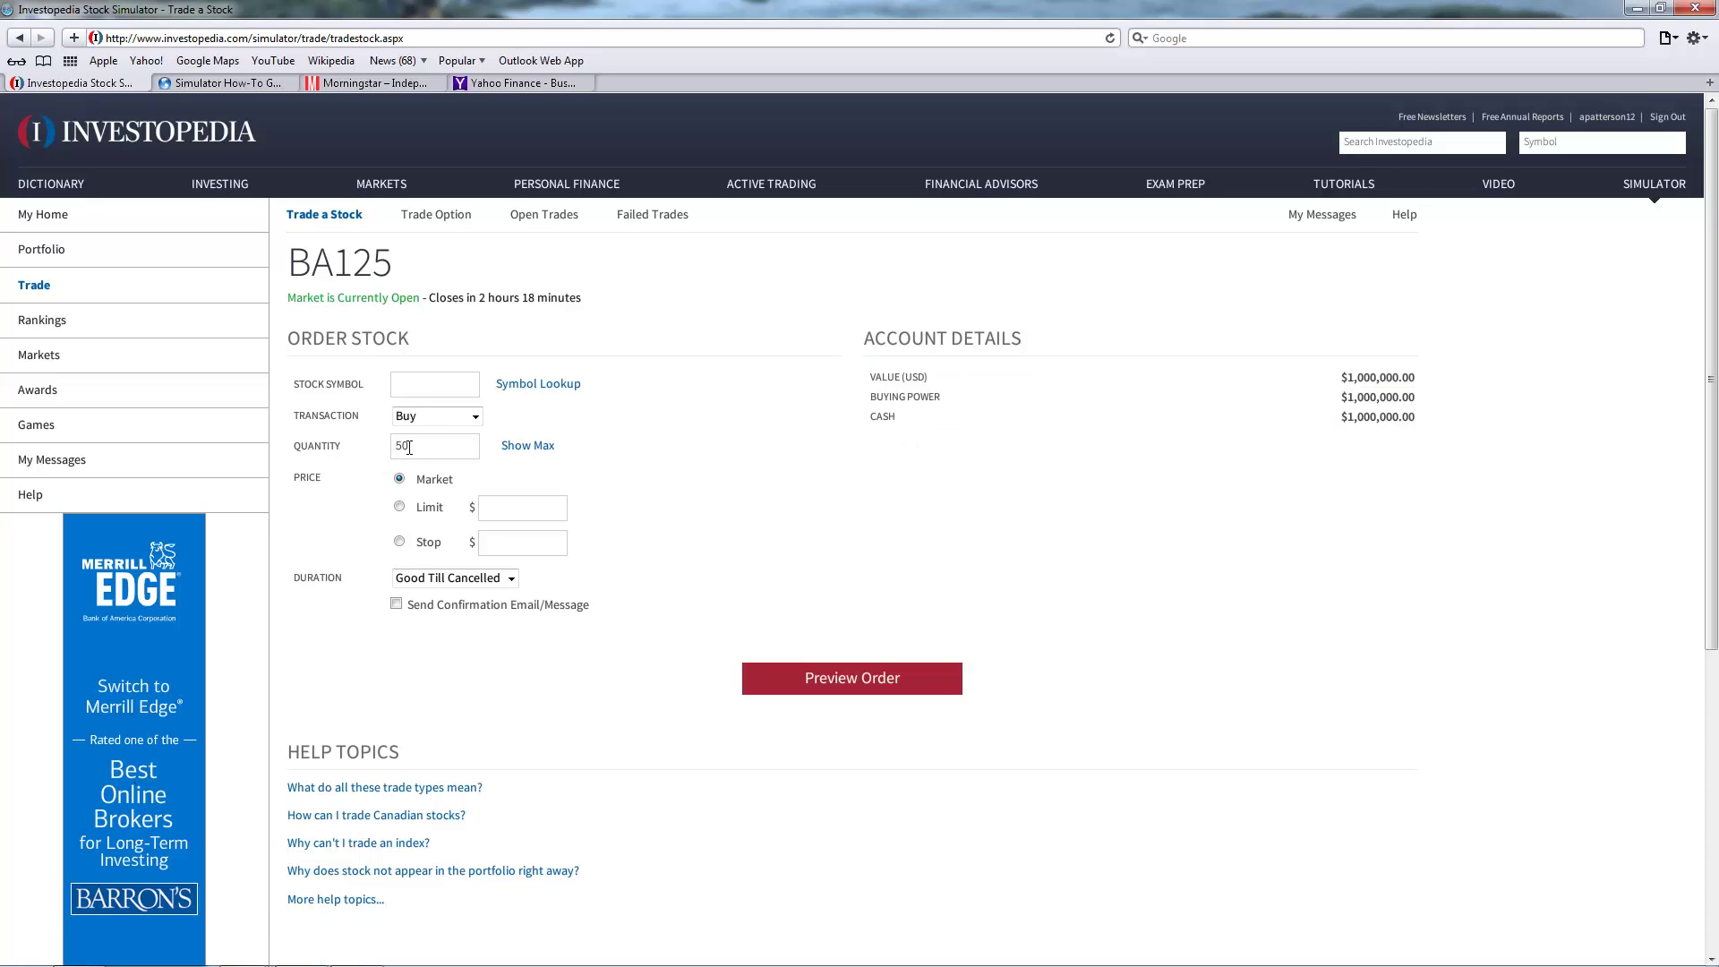
left_click_drag(409, 446, 397, 445)
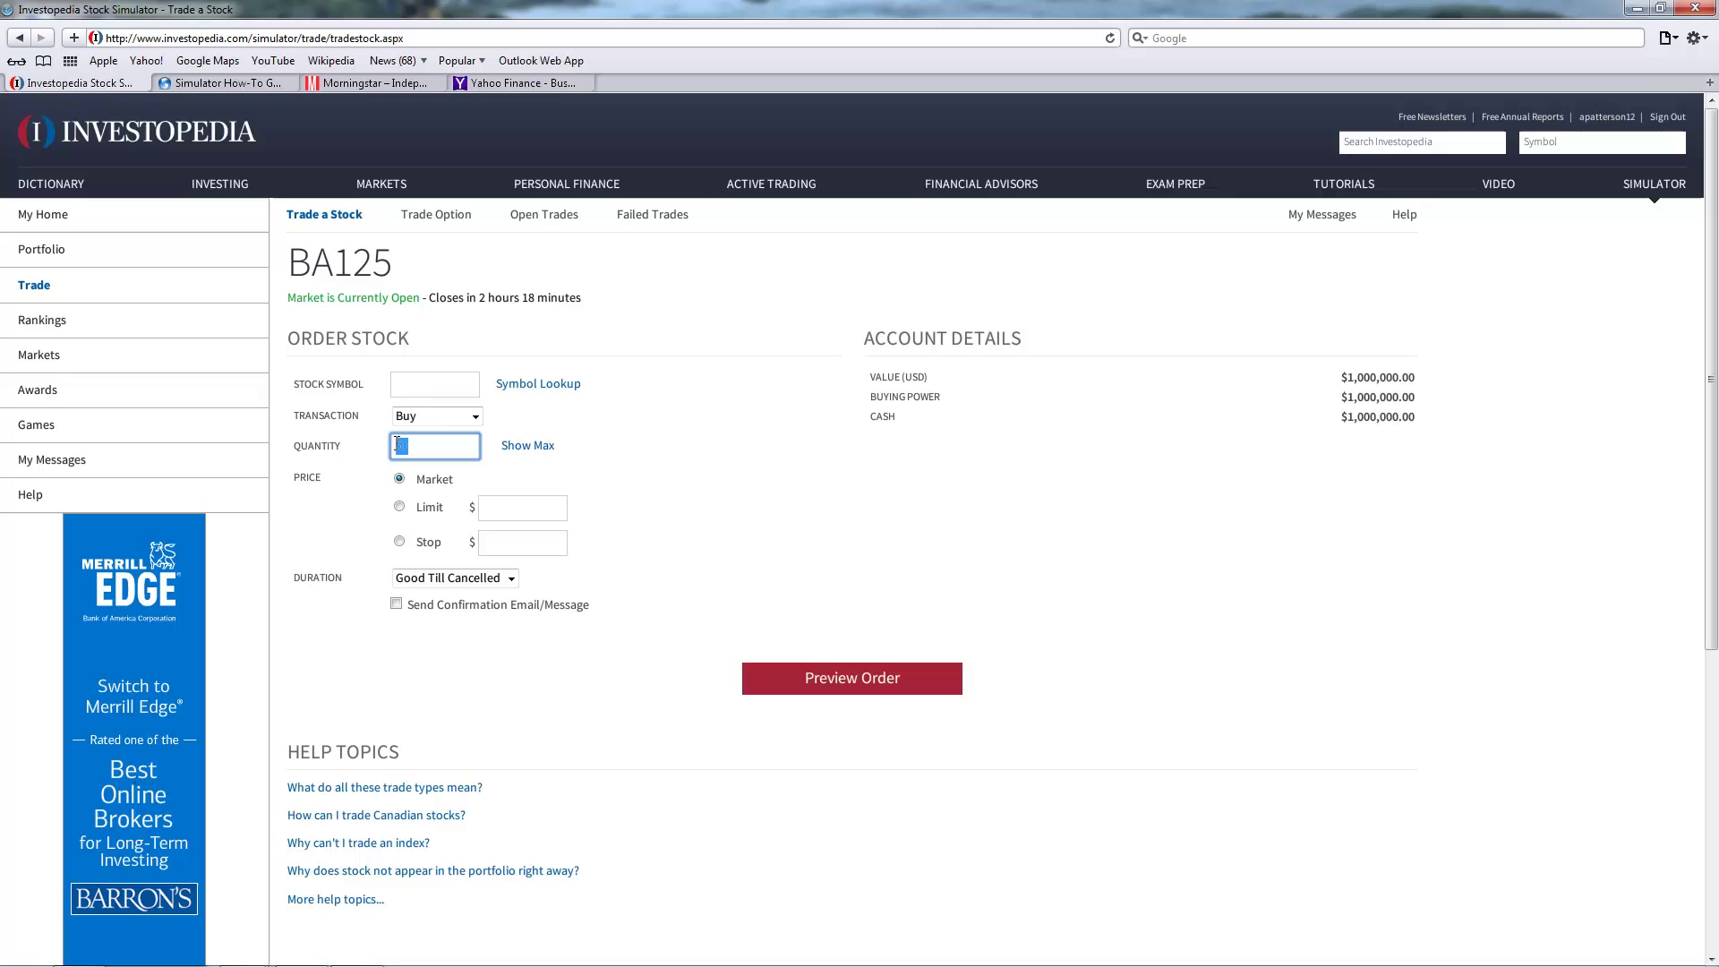
left_click(666, 436)
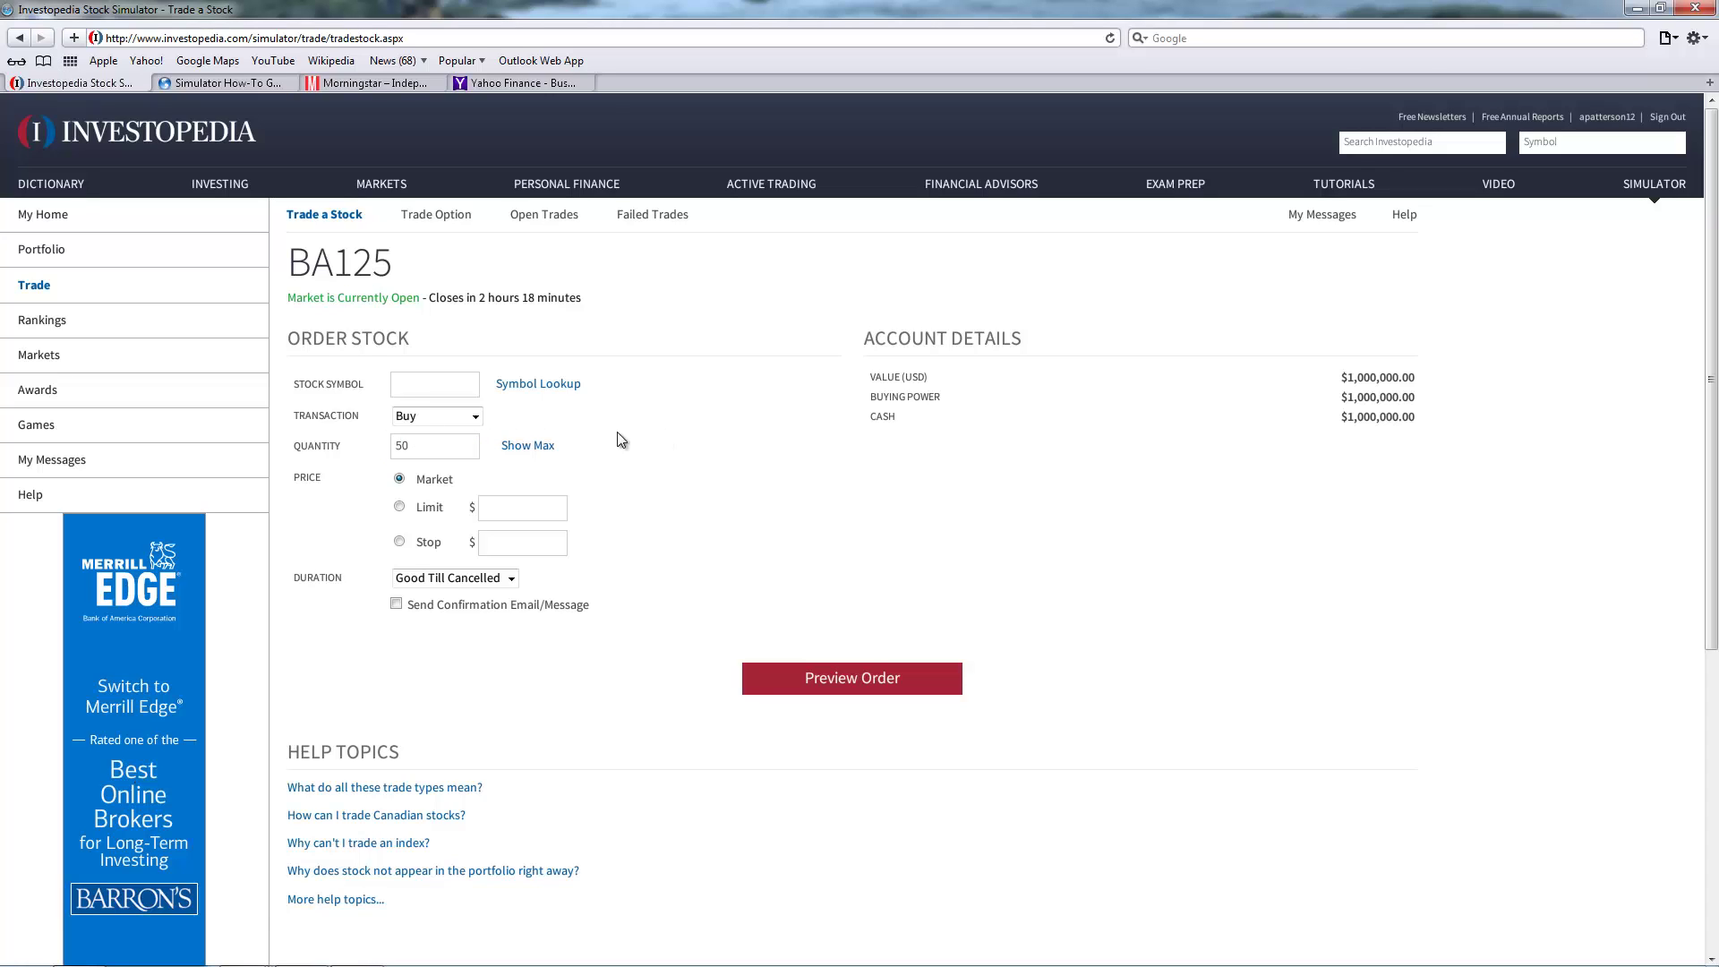
left_click(445, 451)
left_click(411, 507)
left_click(399, 479)
left_click(449, 388)
Enter 'mcdonald' as the symbol and choose McDonald's (MCD) from the suggestions.
type("mcdon")
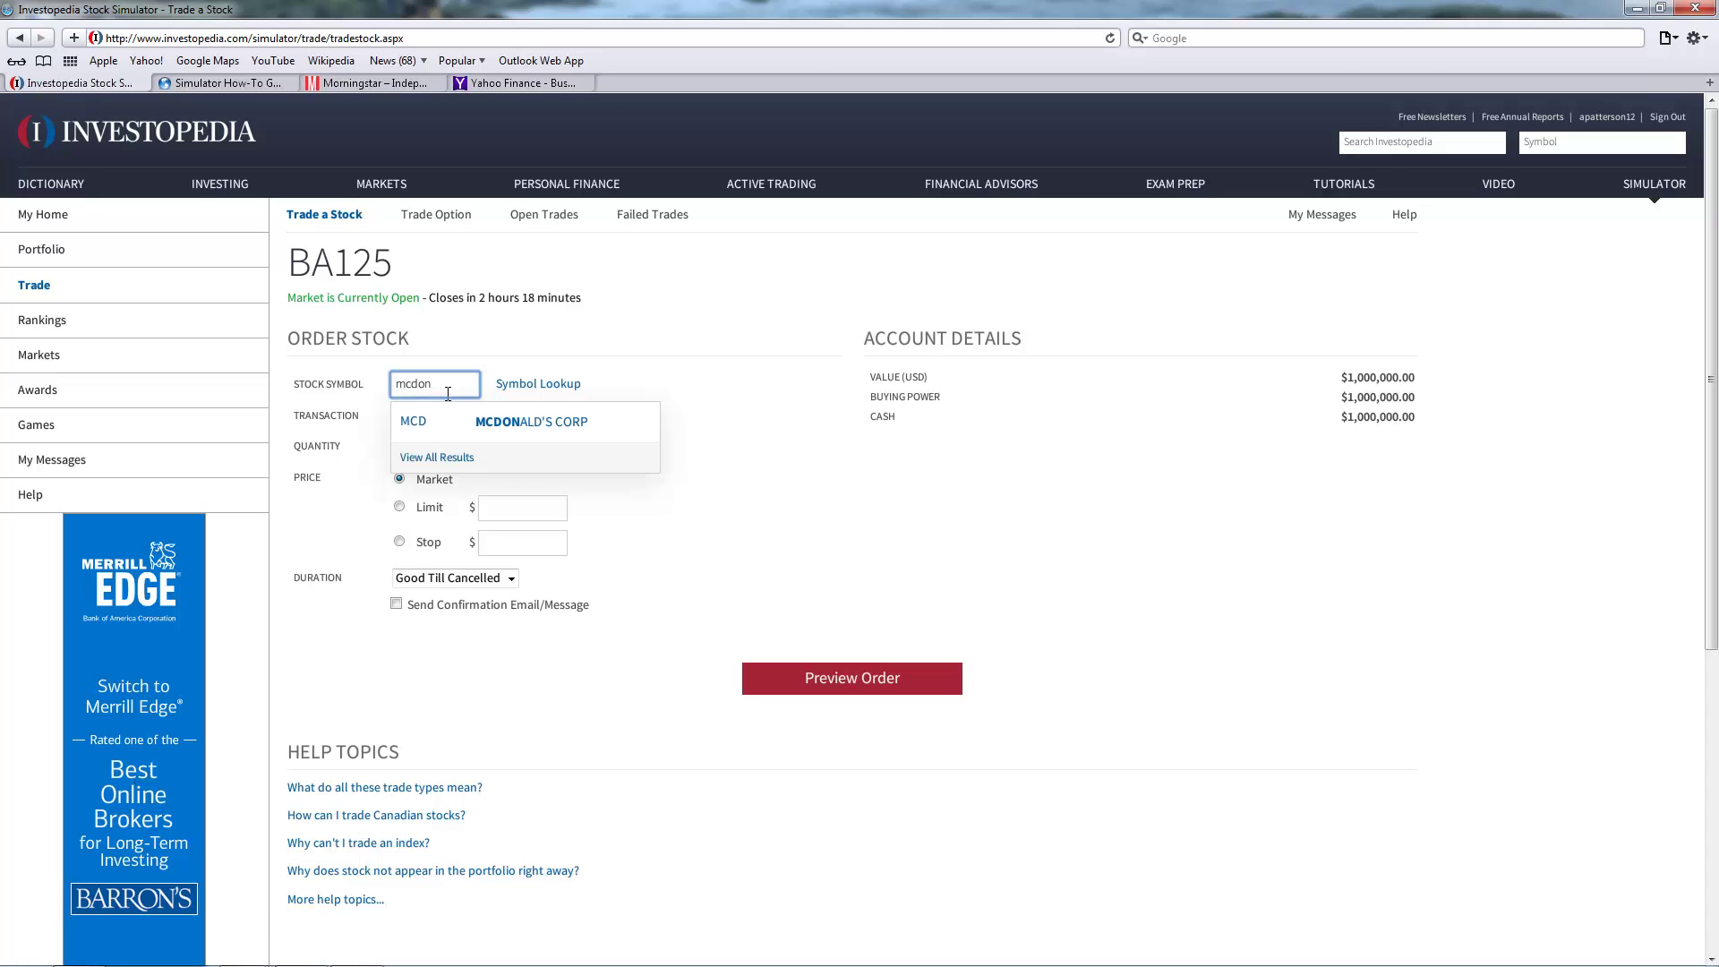
key("Down")
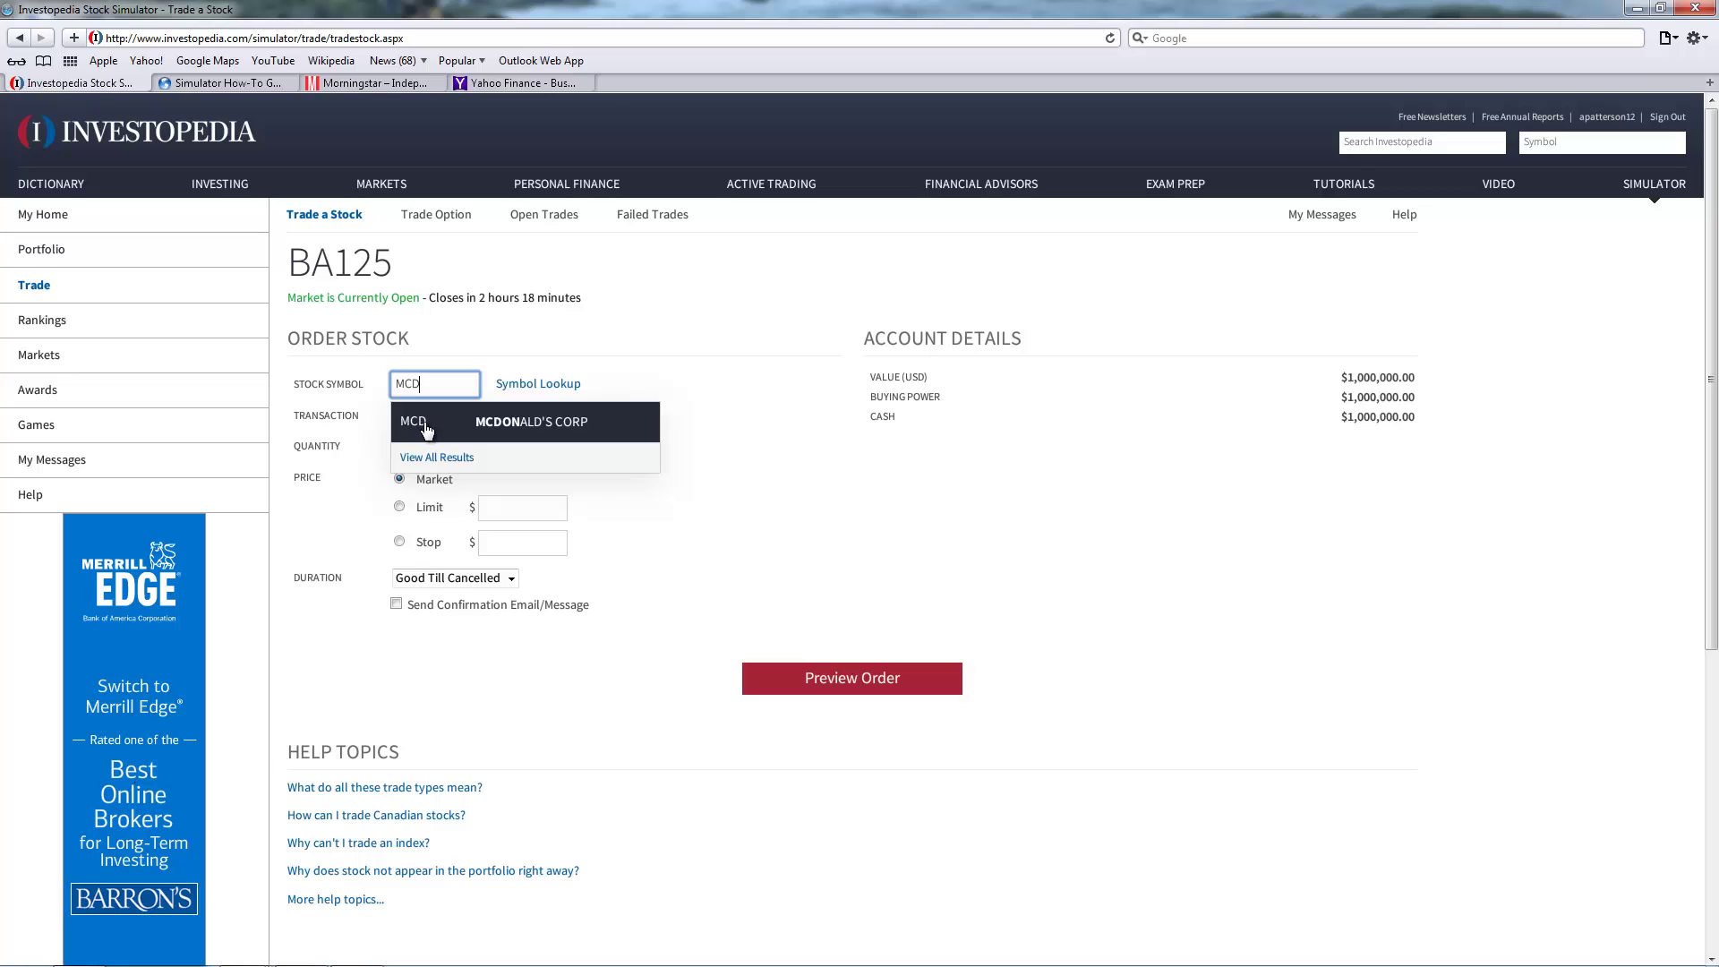
left_click(501, 421)
type("onald")
left_click(446, 420)
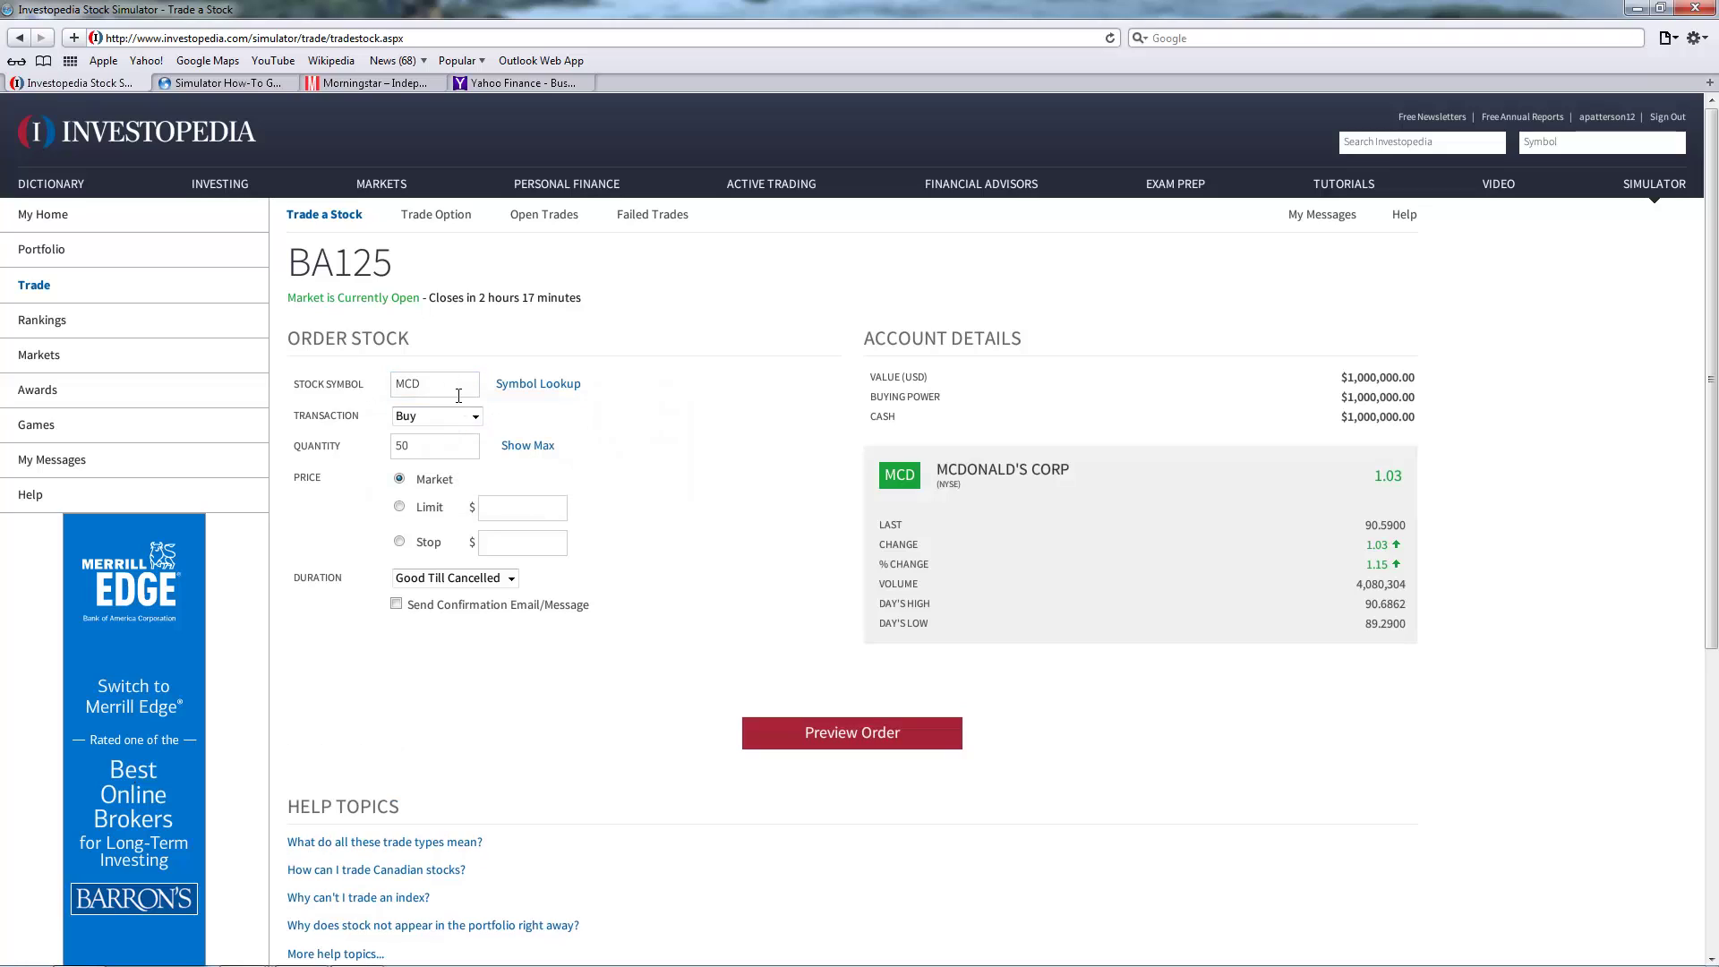
left_click_drag(421, 385, 359, 391)
Review MCD's quote: change 1.03, volume, day's range, last price and NYSE exchange.
left_click(1377, 544)
mouse_move(1378, 544)
left_mouse_down()
mouse_move(1368, 562)
mouse_move(1402, 557)
left_mouse_up()
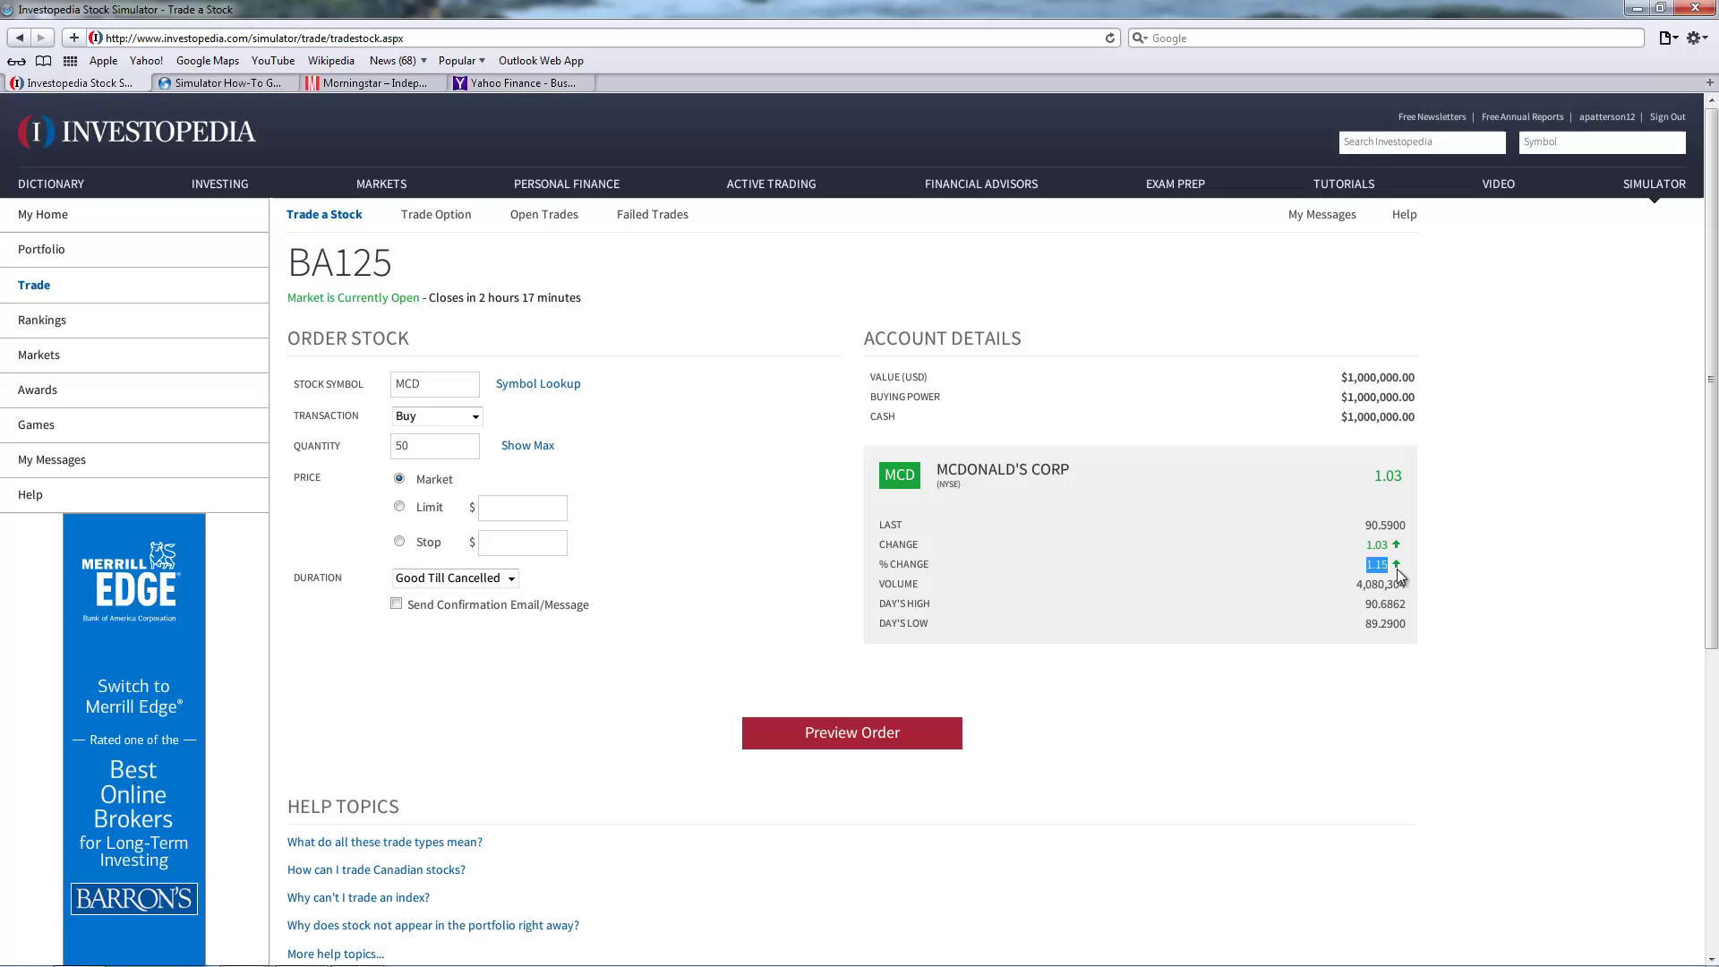
left_click_drag(879, 580, 1414, 584)
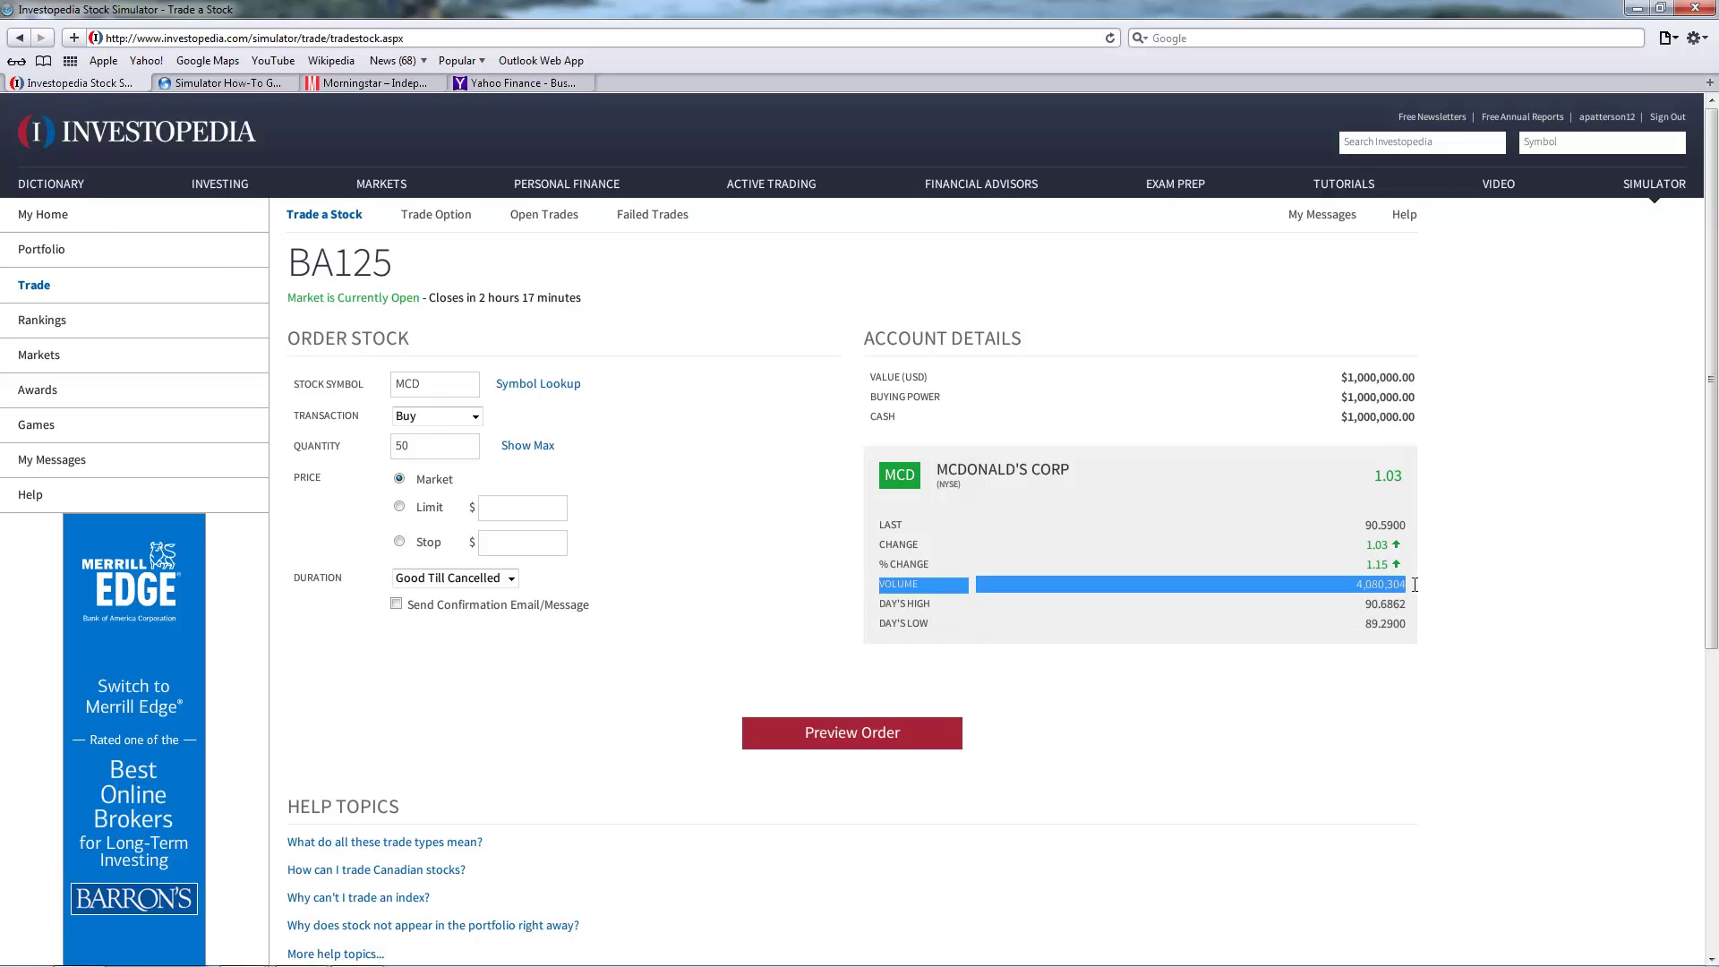
left_click_drag(850, 592, 882, 620)
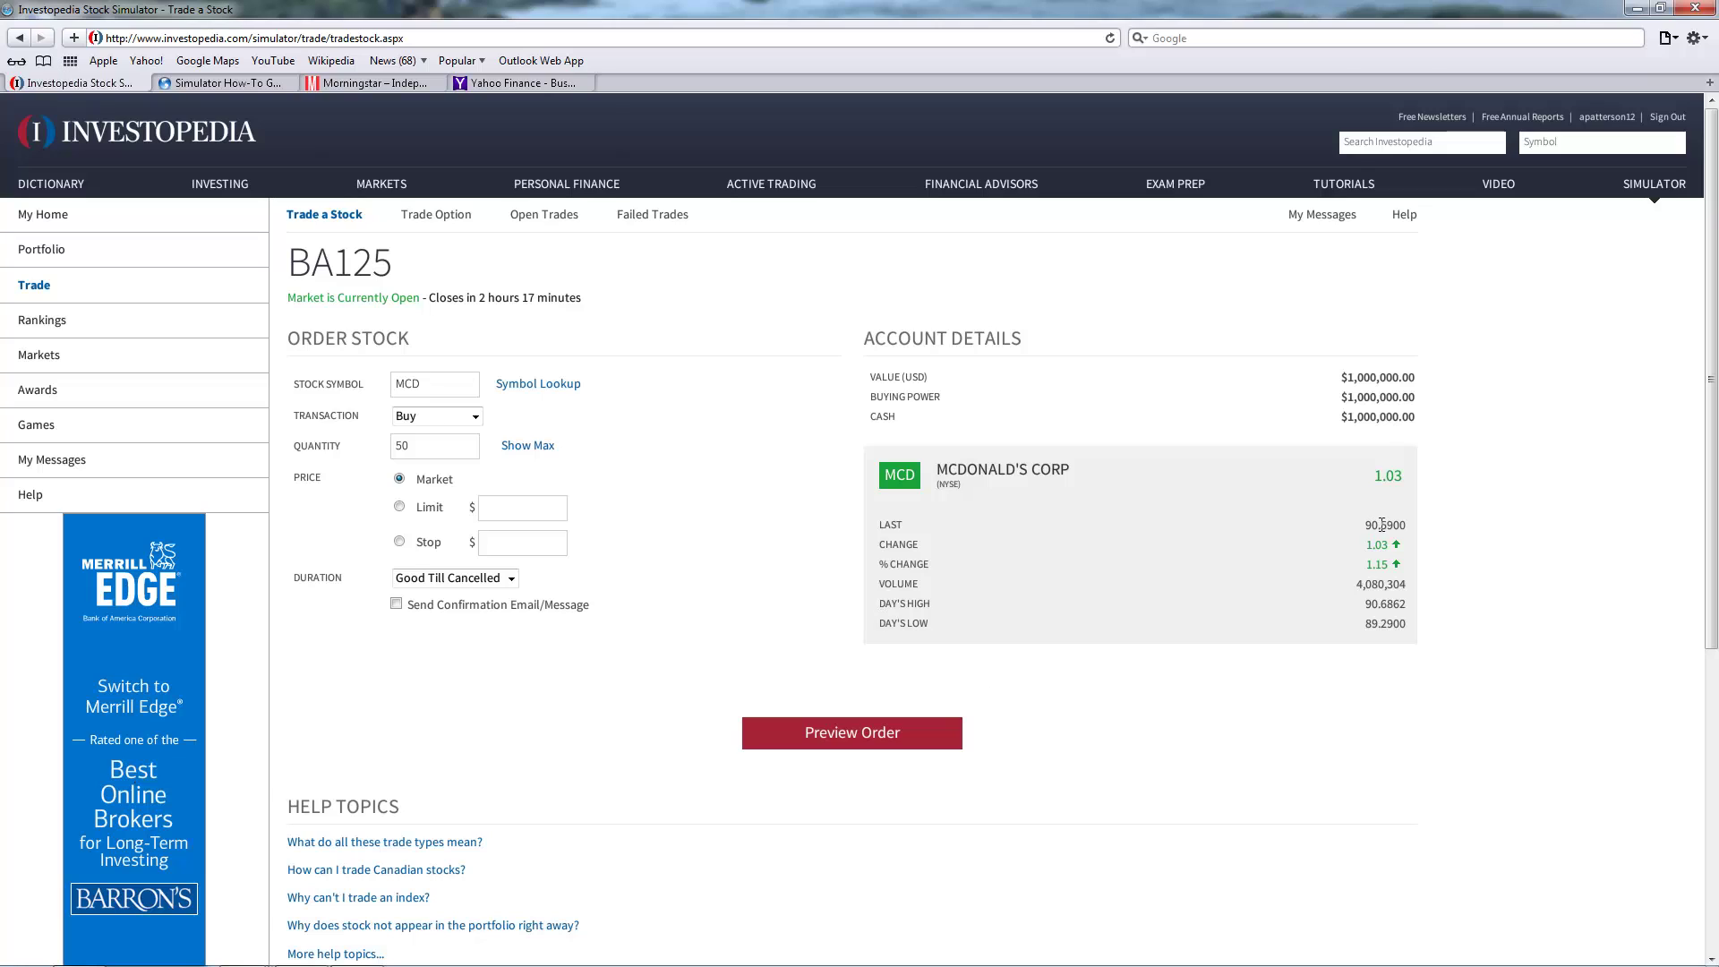
left_click_drag(1362, 525, 1403, 525)
left_click_drag(937, 482, 979, 492)
left_click_drag(445, 445, 367, 454)
left_click(467, 580)
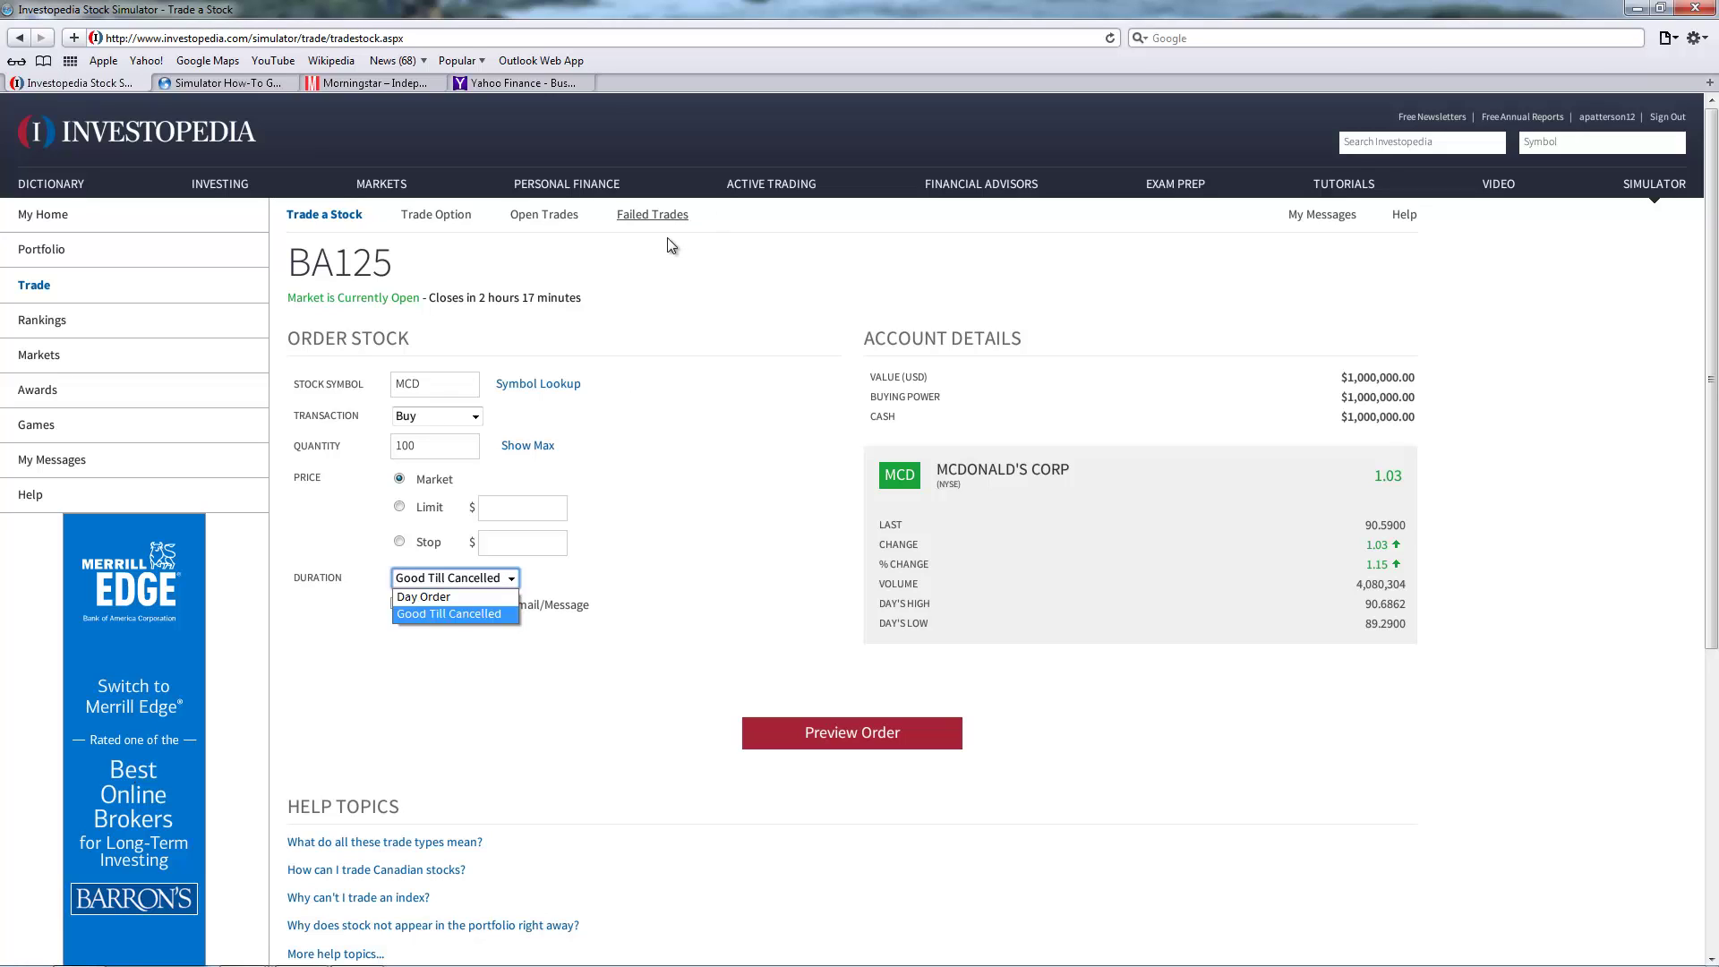
left_click(468, 613)
left_click_drag(412, 341, 569, 298)
left_click(570, 297)
left_click(467, 610)
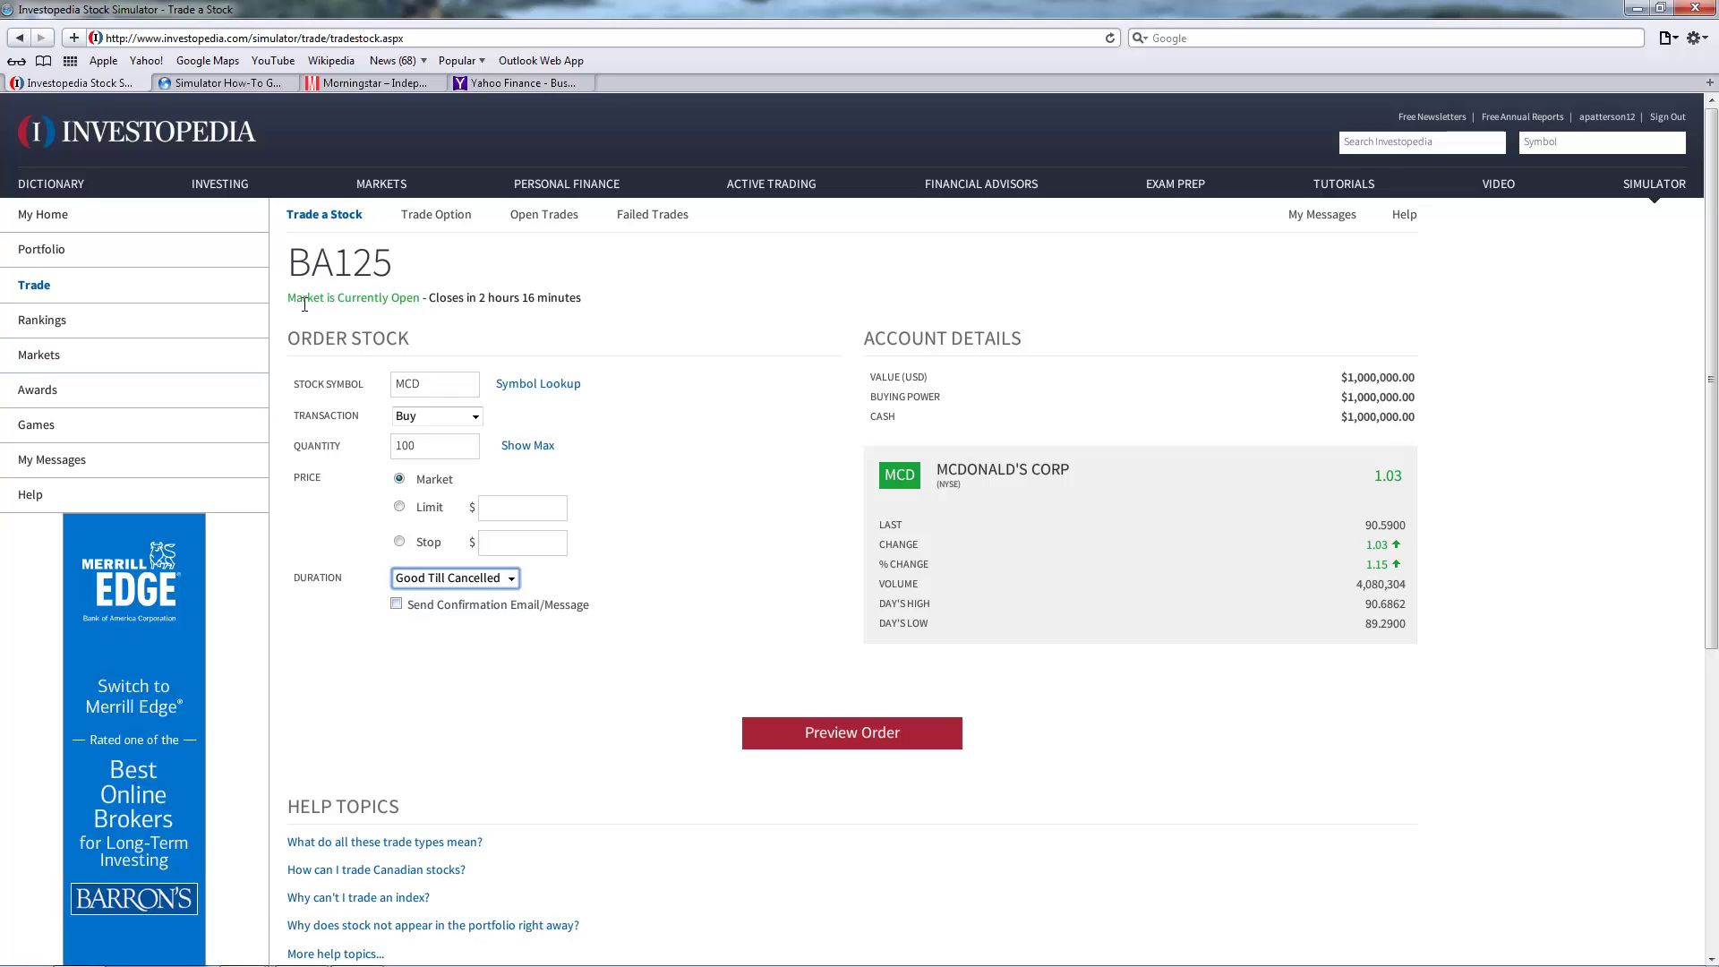
Move between the How-To Guide, order form and Yahoo Finance tabs, settling on the guide.
mouse_move(305, 309)
left_click(202, 81)
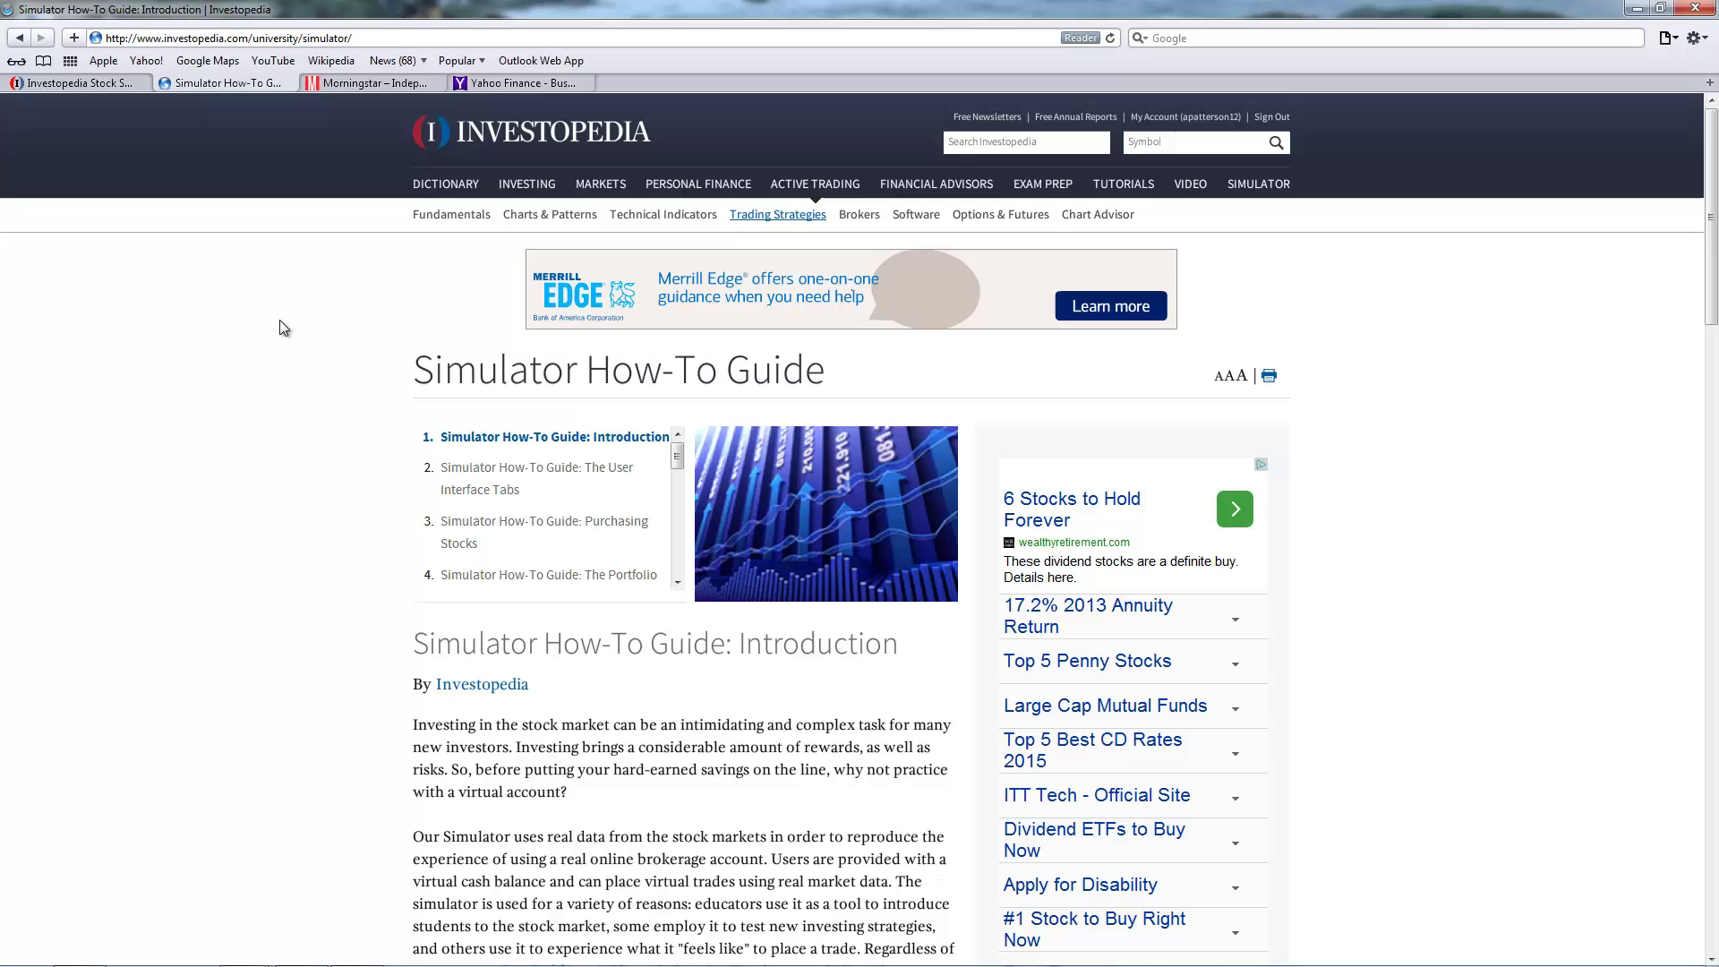
left_click(356, 37)
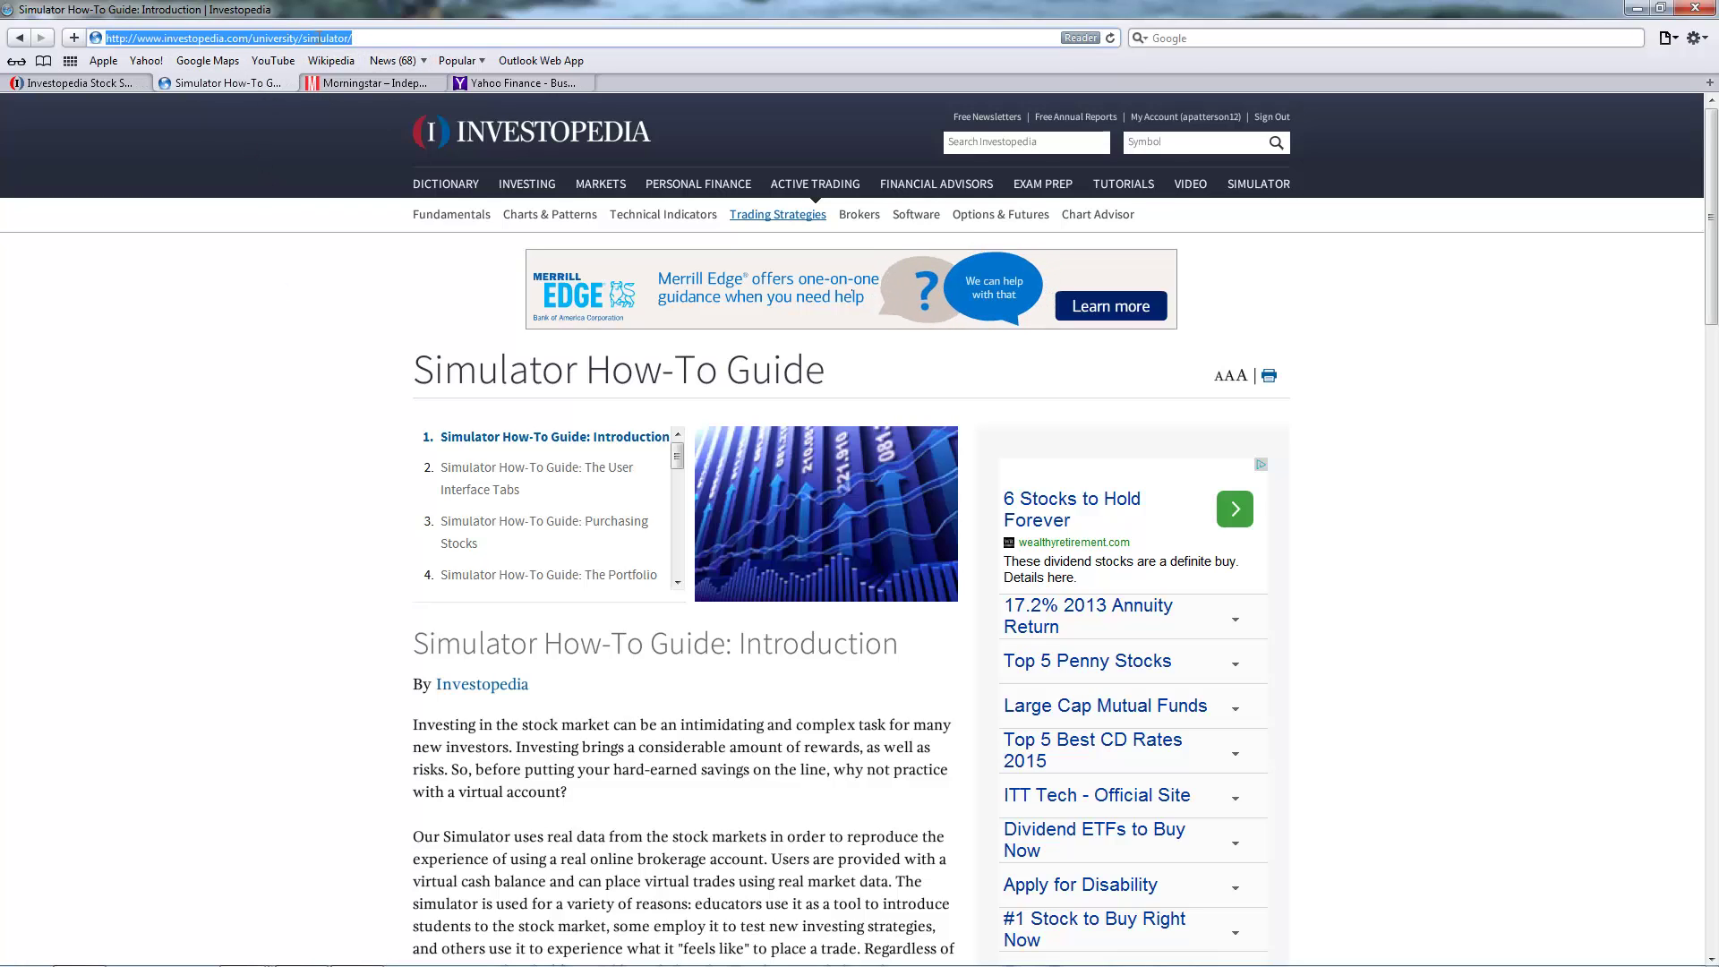
left_click(42, 84)
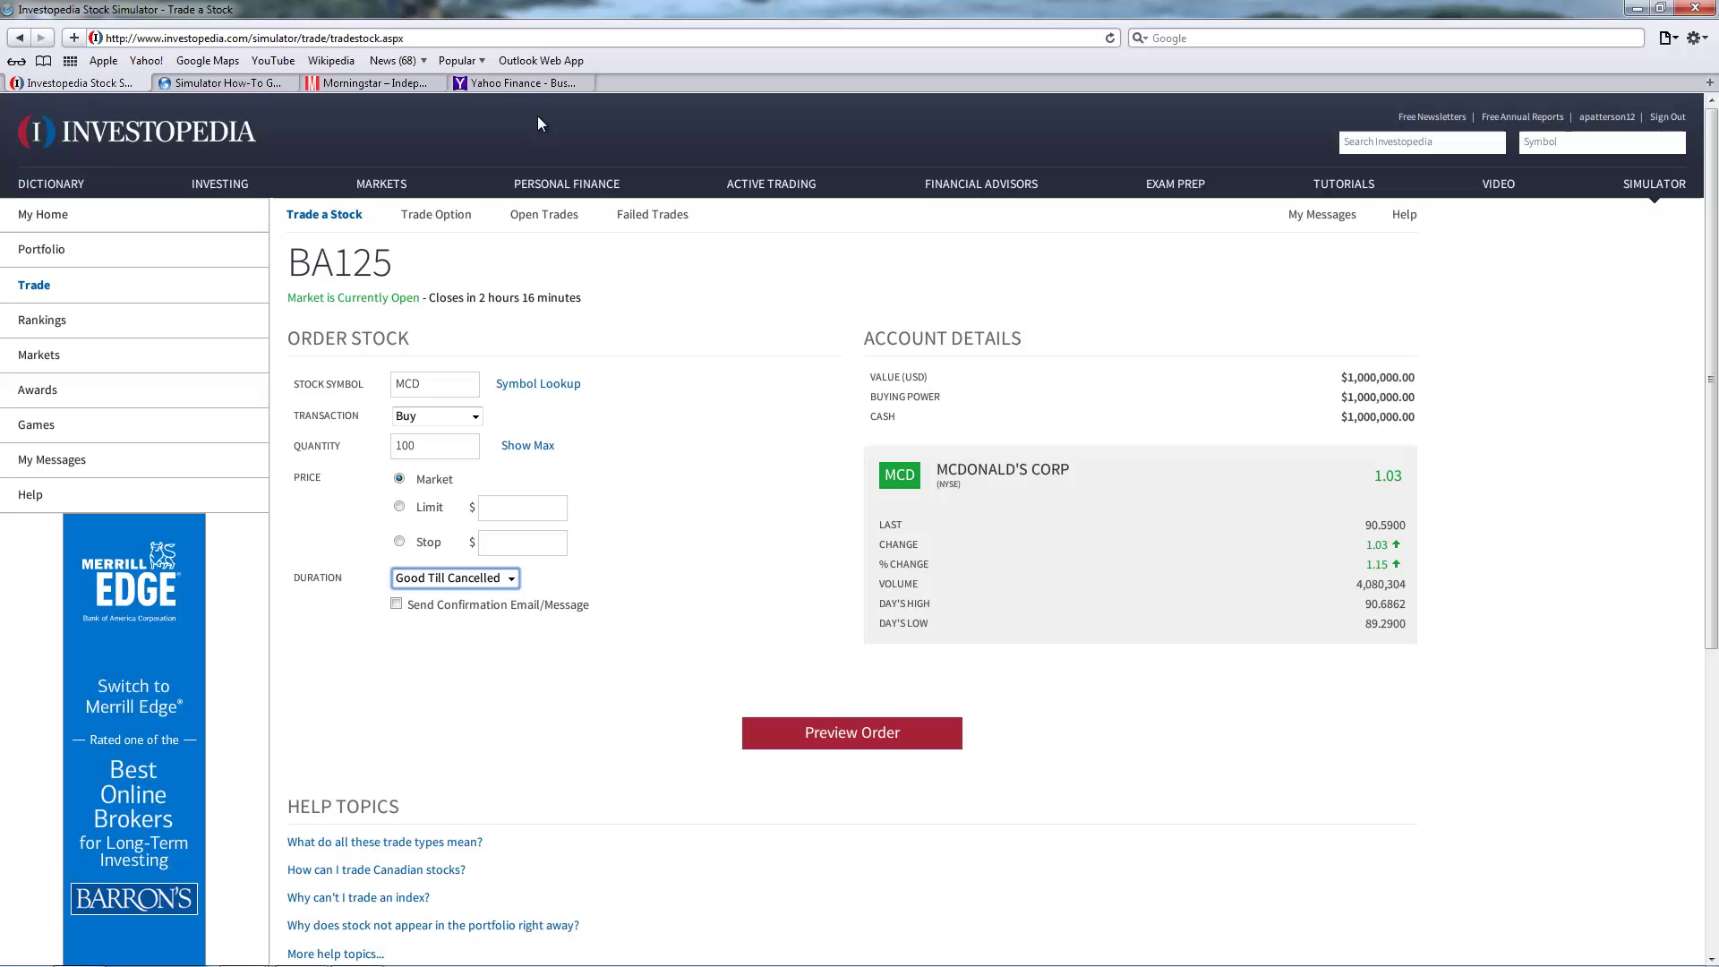
left_click(503, 84)
left_click(250, 84)
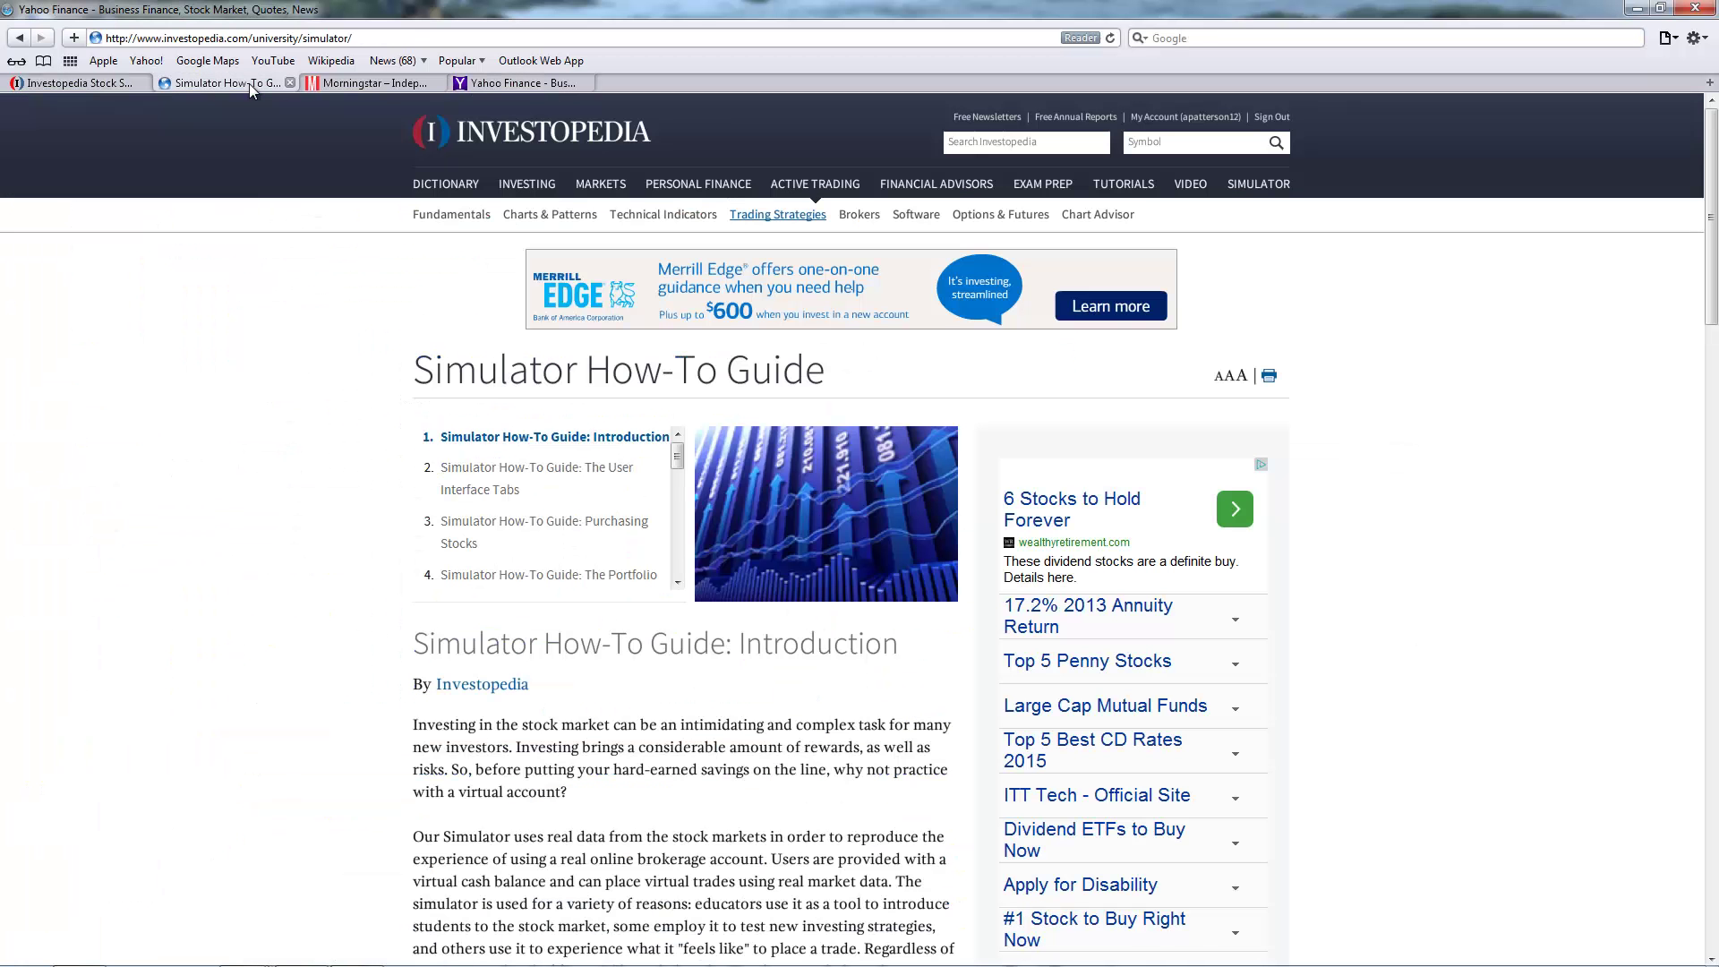
Open The Portfolio Summary Page chapter and read its 9:30am–4:00pm market hours note.
left_click_drag(676, 460, 675, 471)
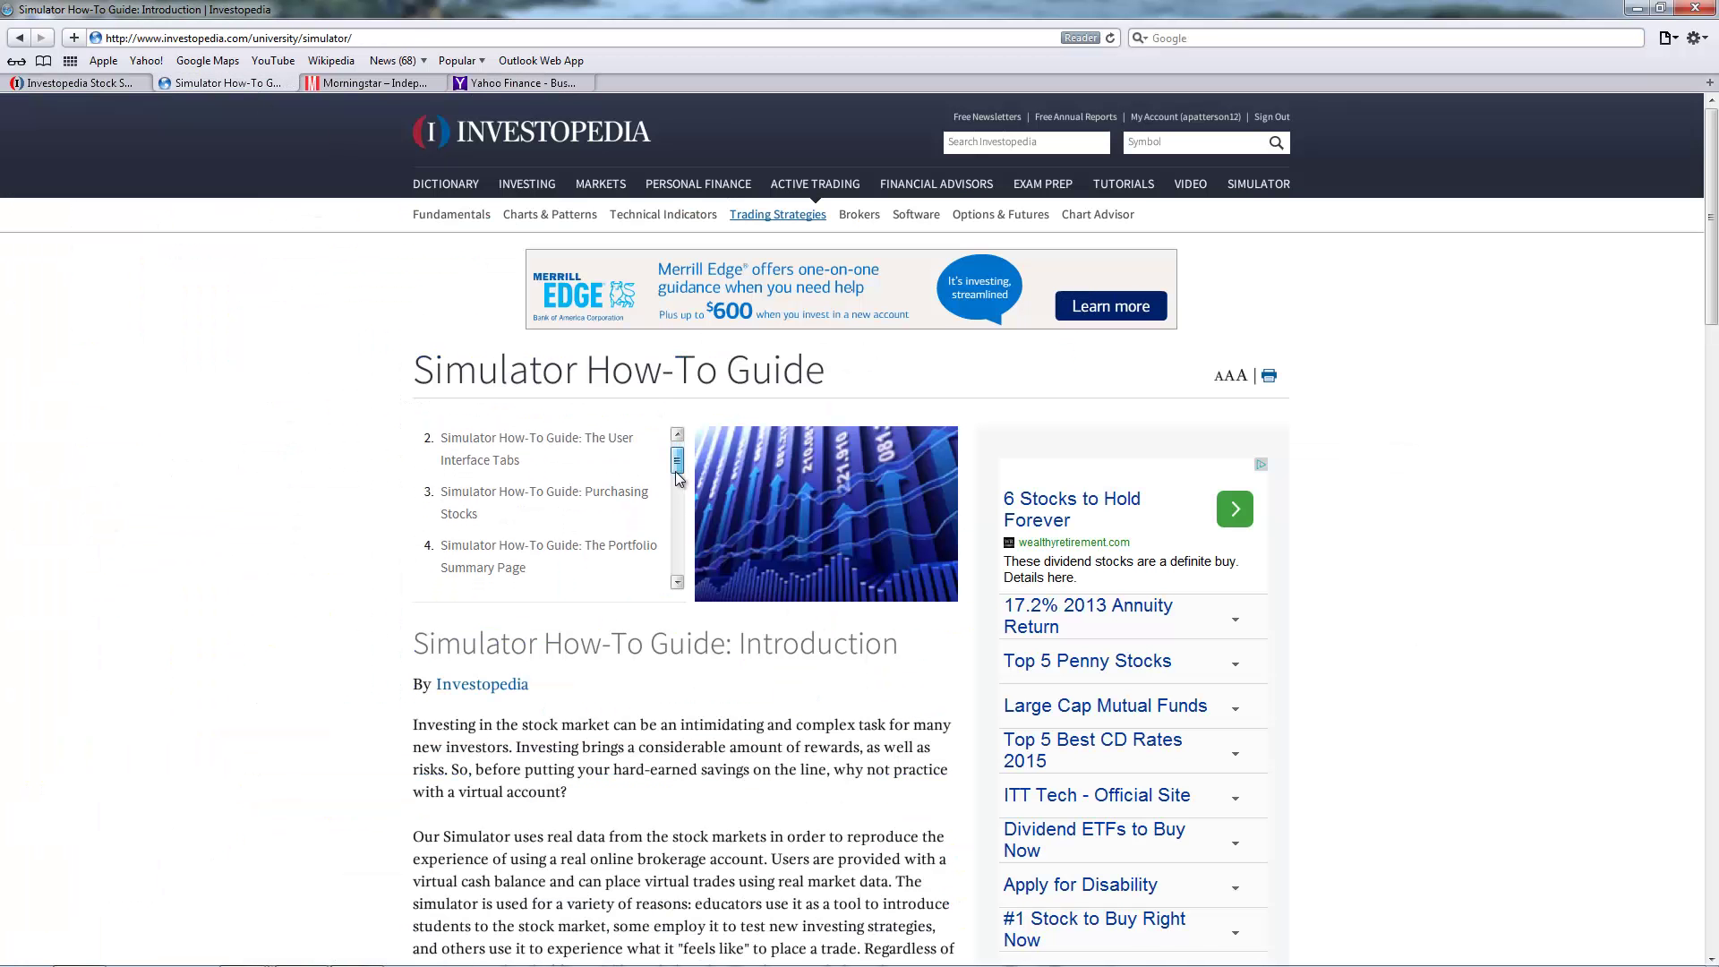
left_click(616, 490)
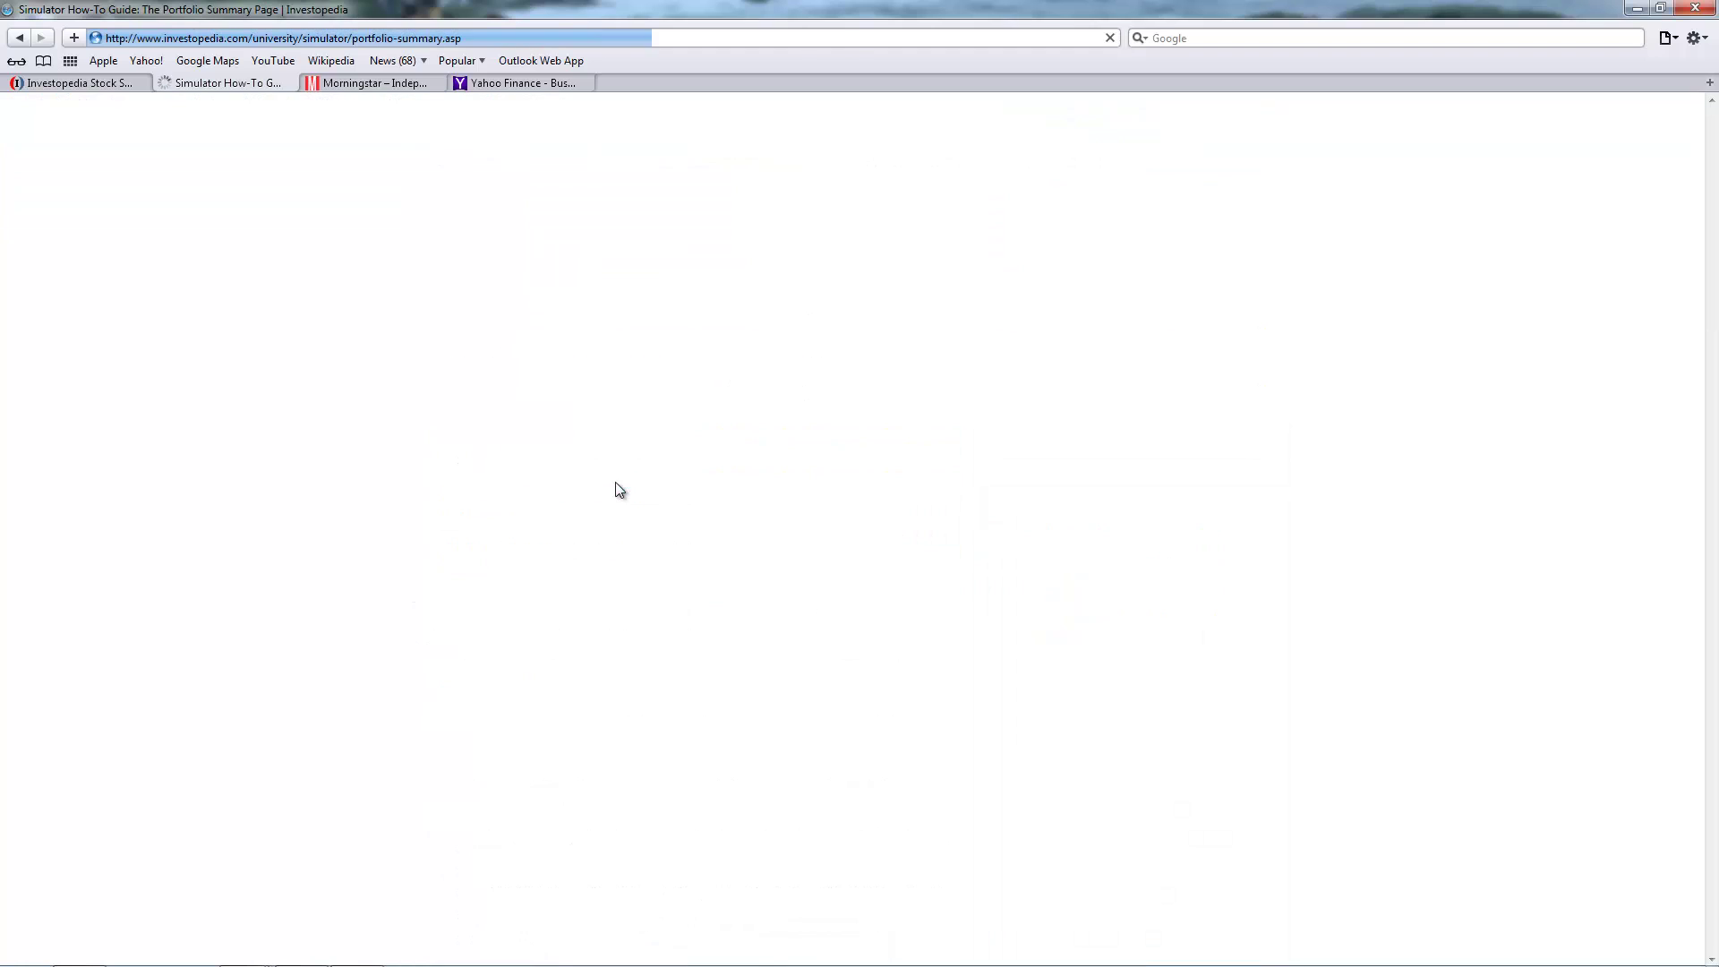
scroll(940, 668, "down", 8)
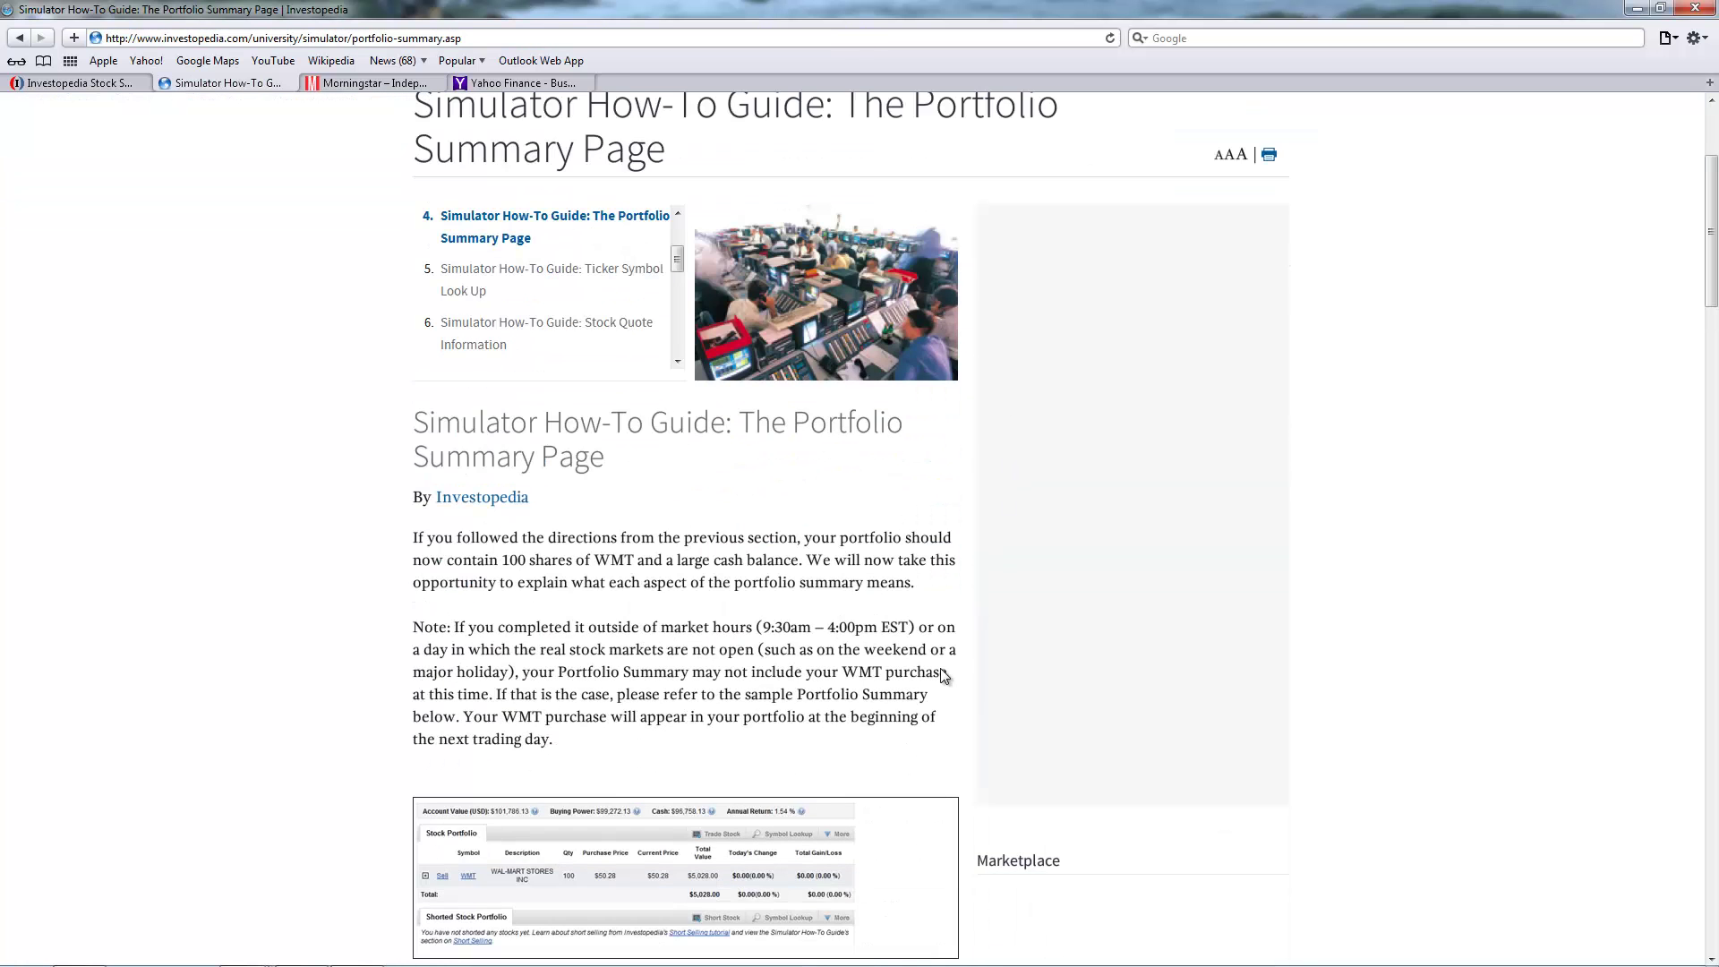
scroll(797, 652, "up", 1)
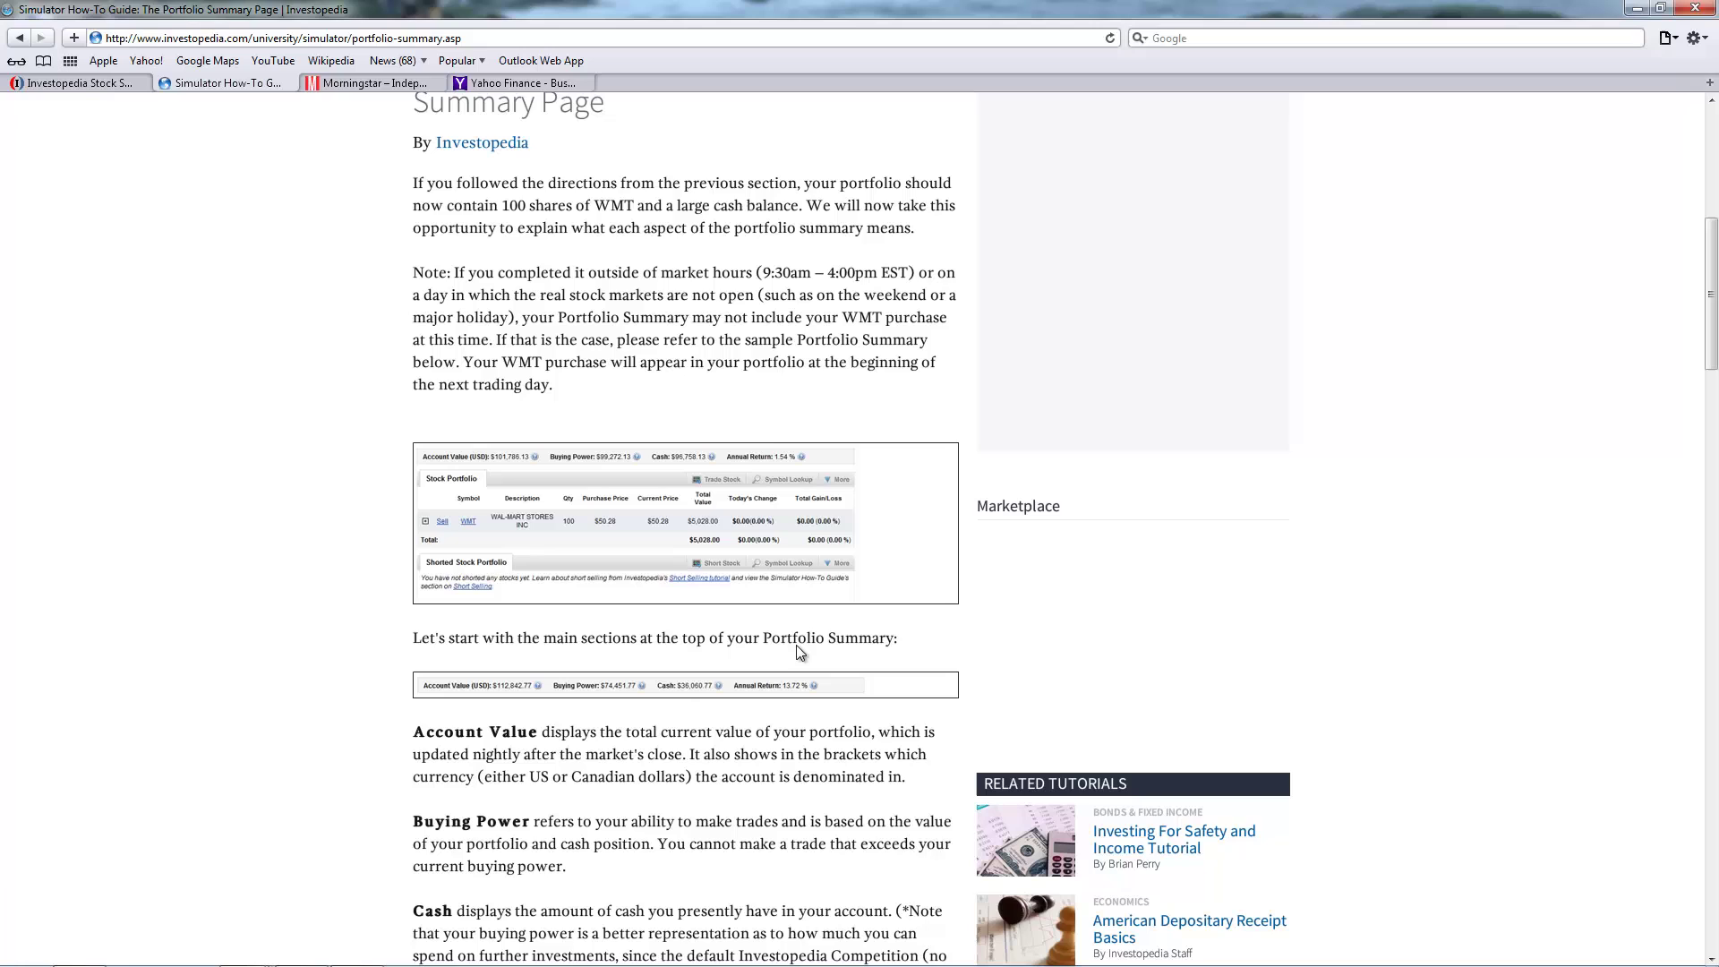
scroll(775, 399, "up", 1)
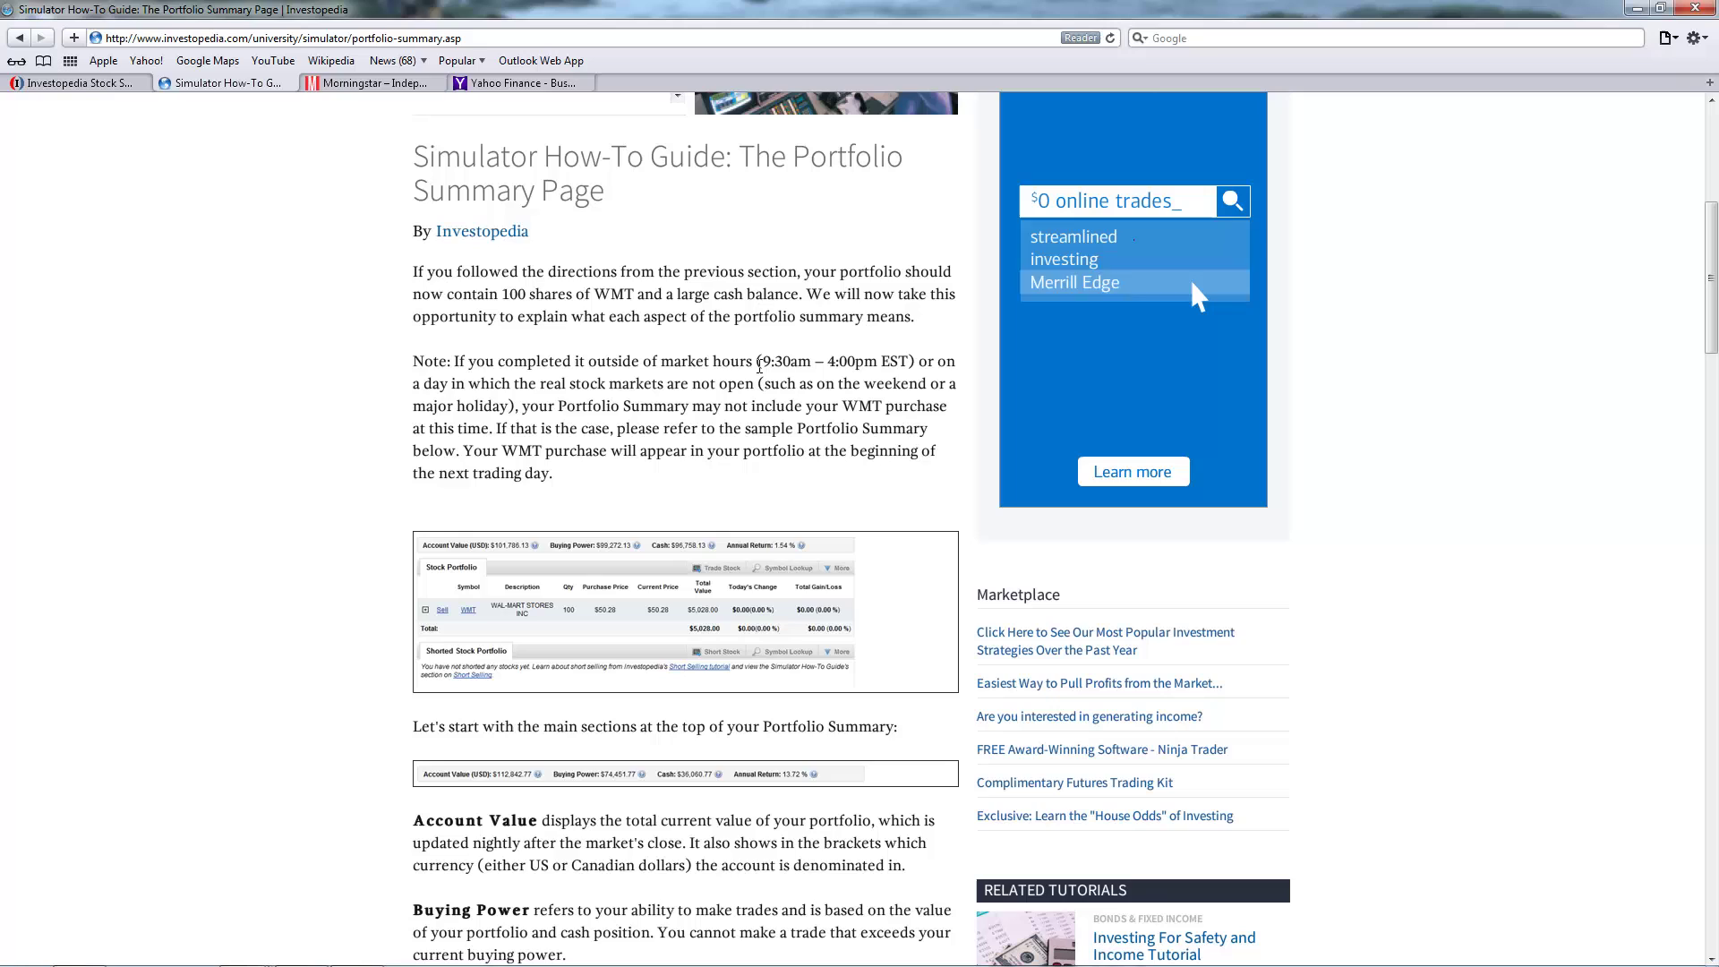
left_click_drag(761, 362, 798, 358)
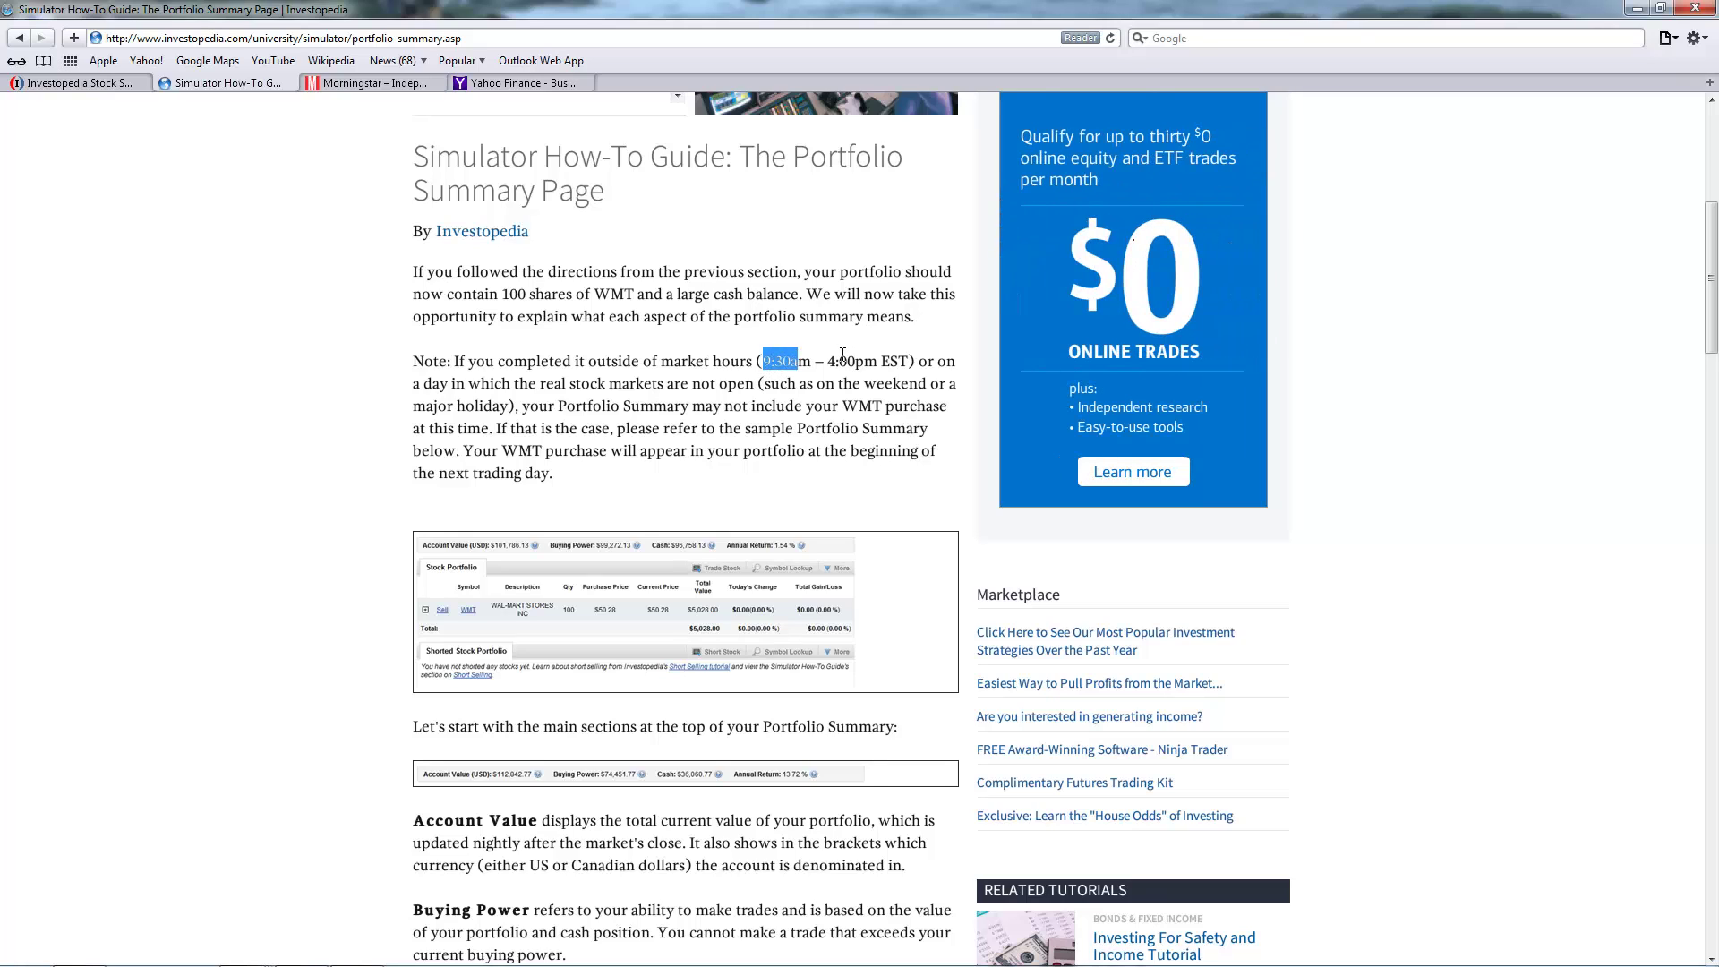
left_click_drag(834, 361, 873, 352)
left_click(828, 391)
scroll(765, 486, "up", 3)
left_click(68, 82)
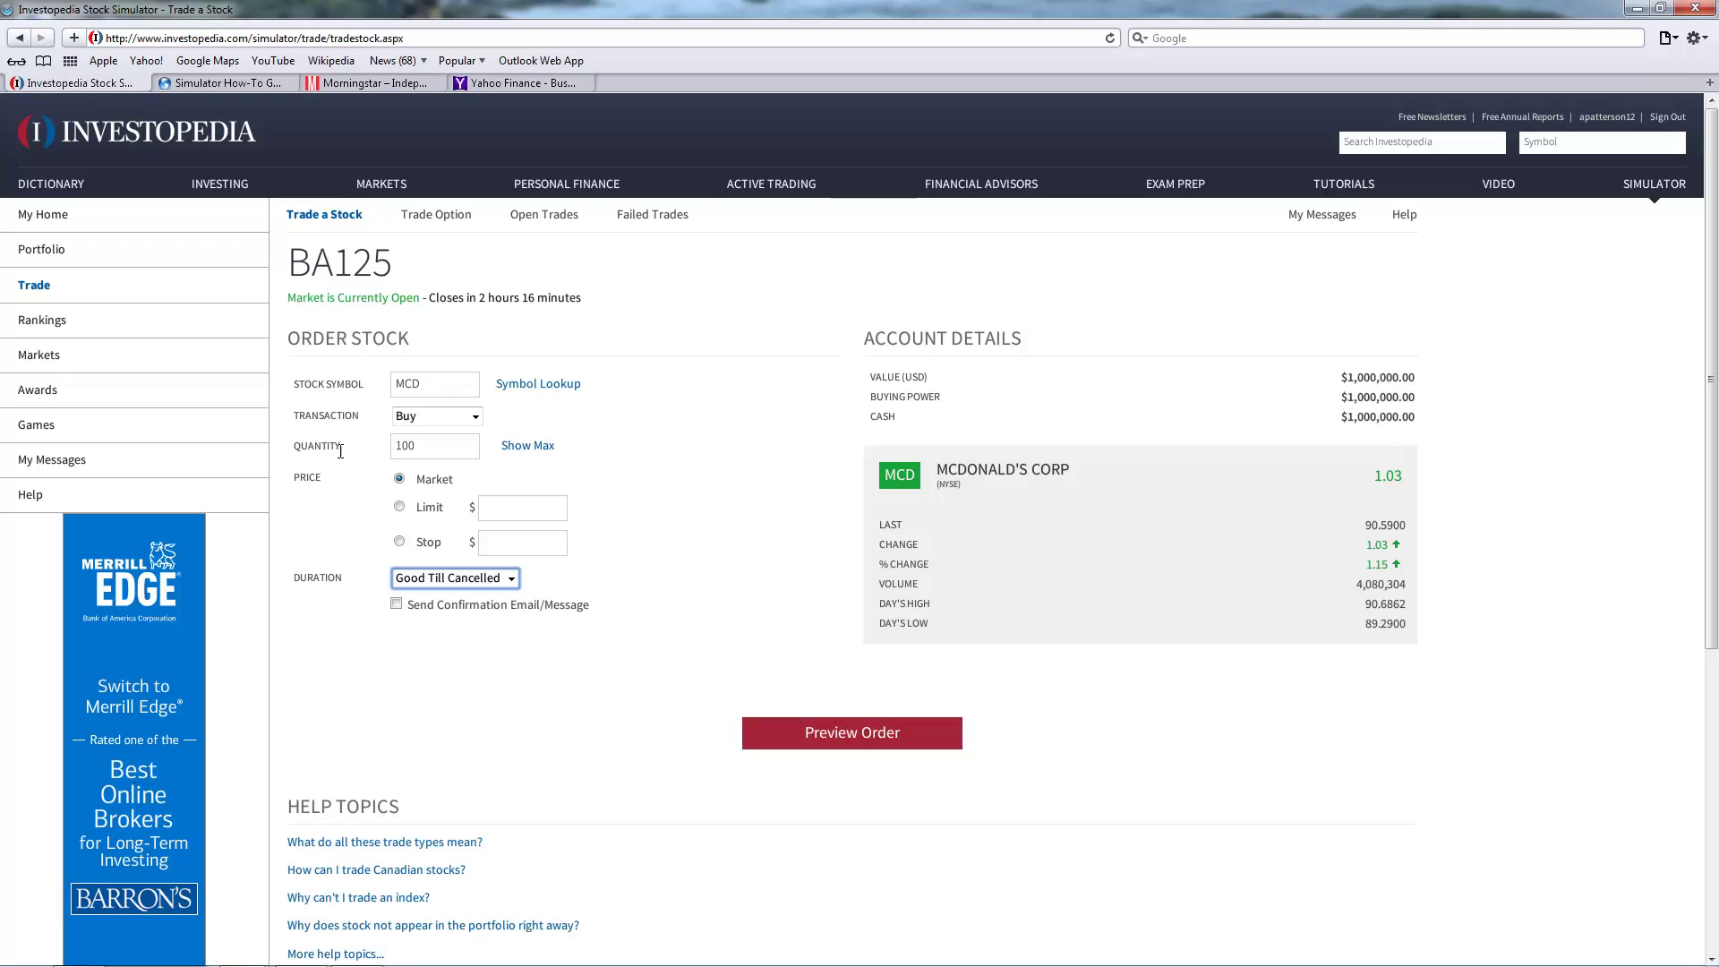
left_click(868, 744)
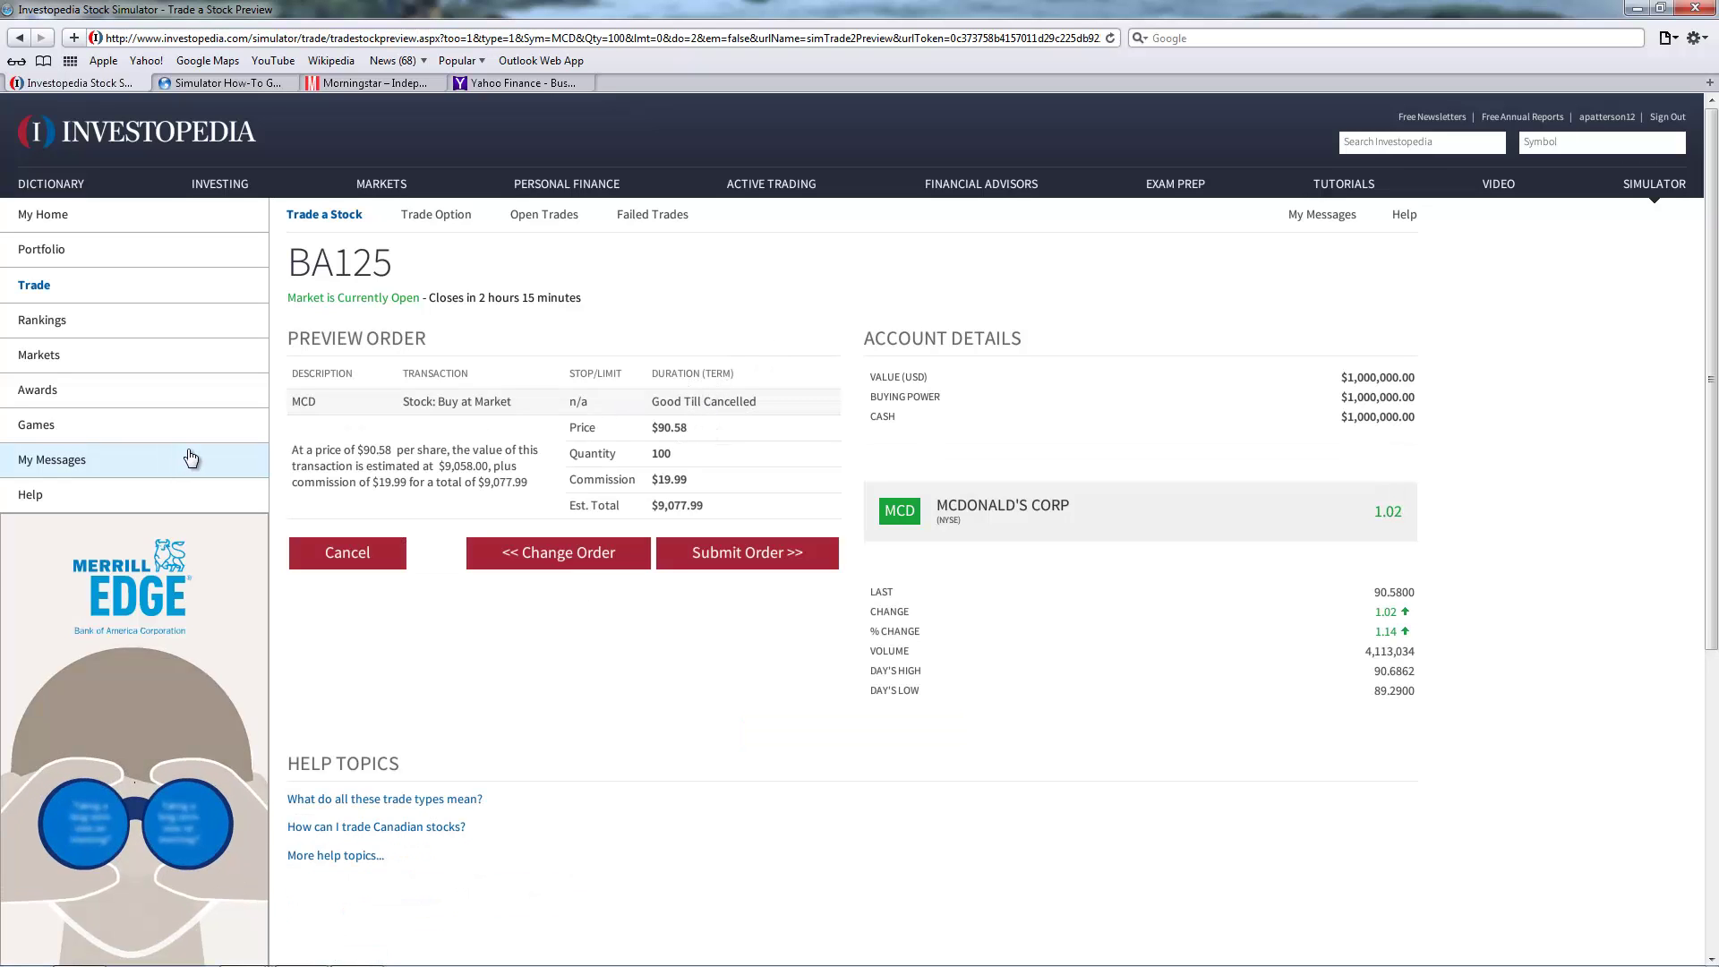
left_click_drag(440, 297, 582, 299)
left_click(583, 299)
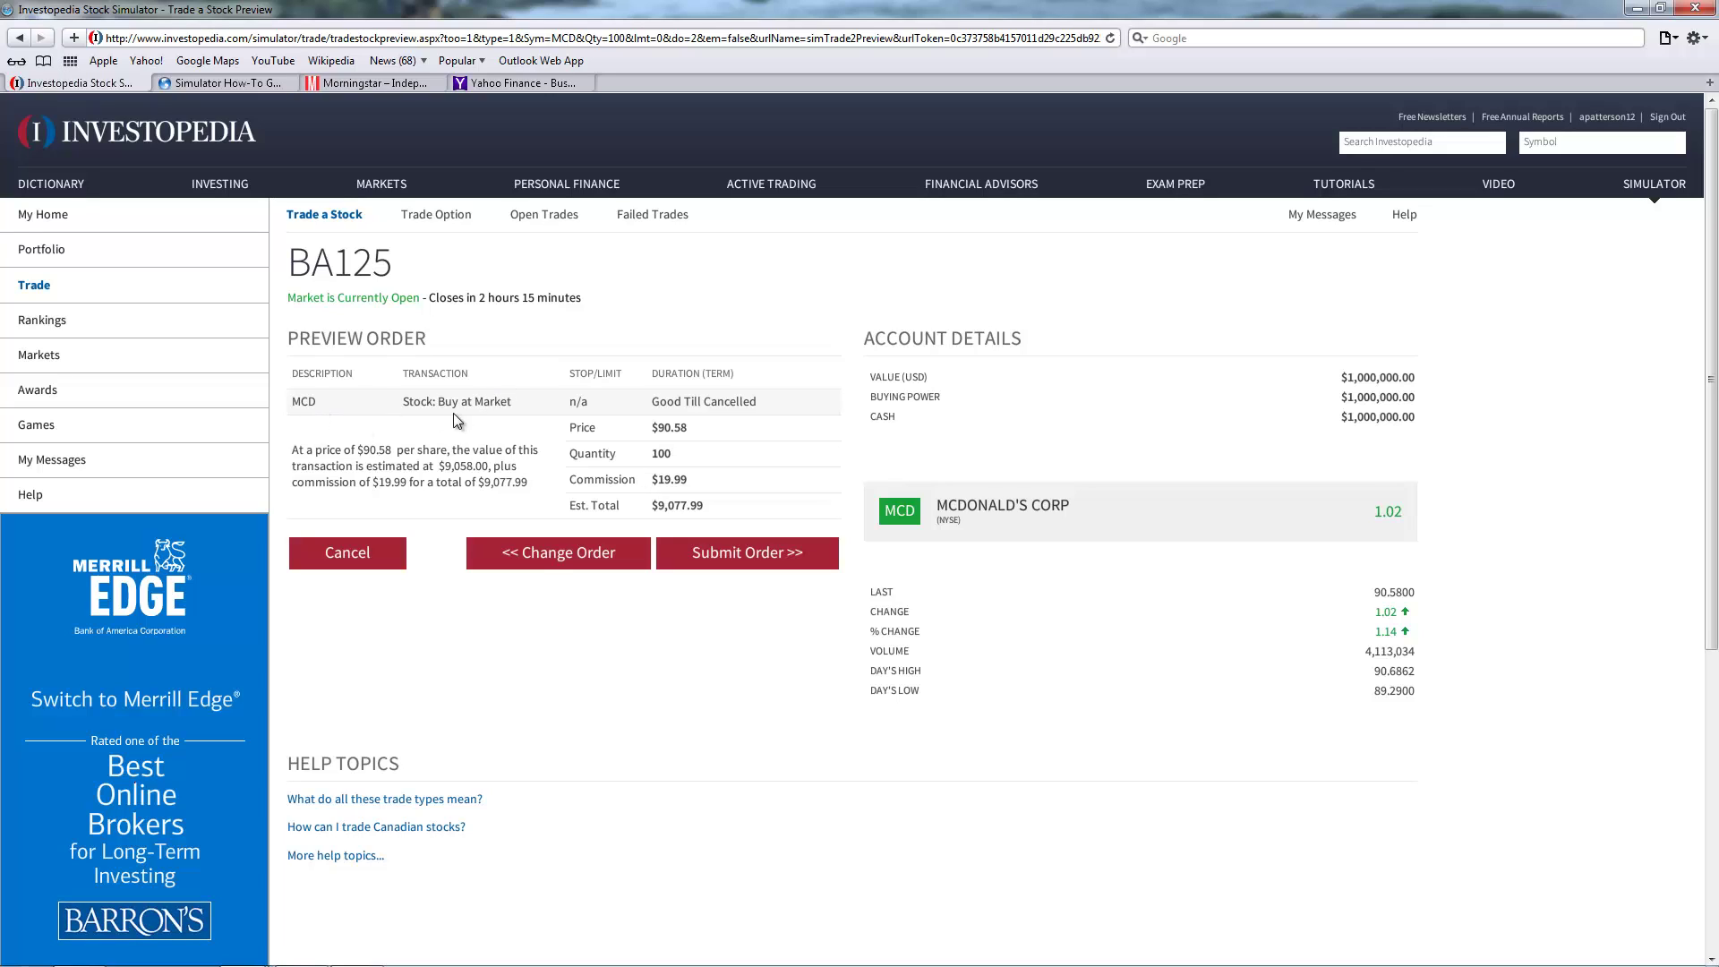
left_click_drag(477, 396, 505, 397)
left_click(680, 433)
left_click_drag(680, 434, 713, 503)
left_click(604, 458)
left_click(653, 479)
right_click(707, 556)
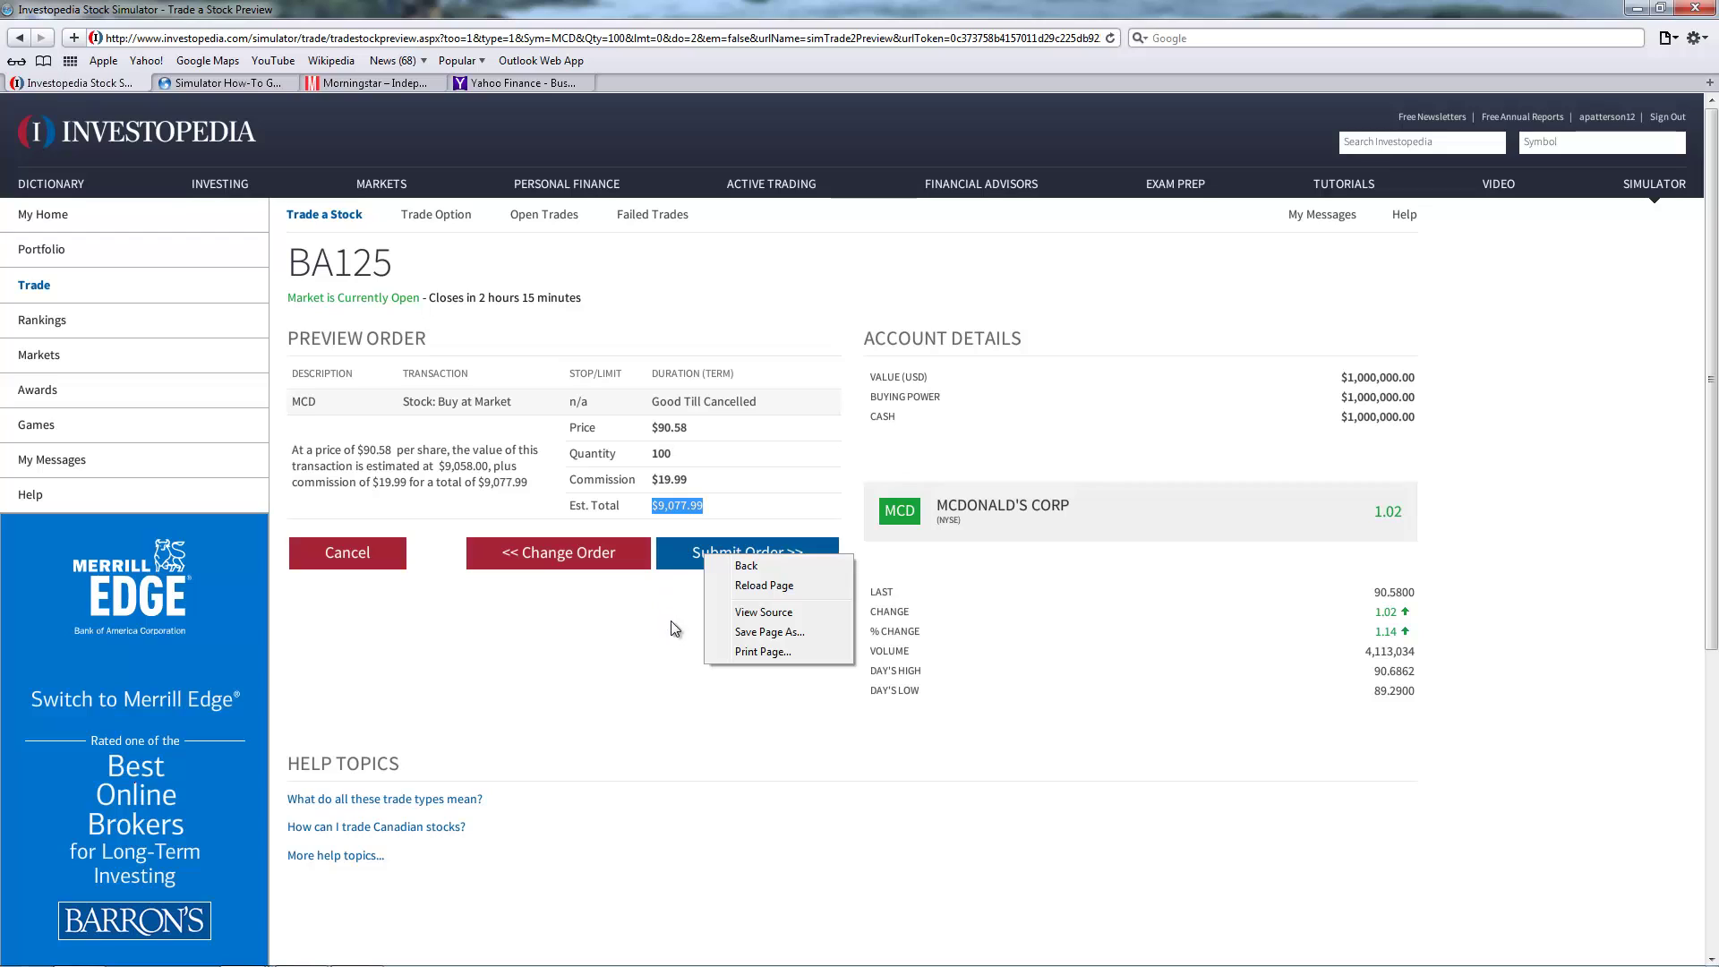
Submit the 100-share MCD market buy and confirm it shows Pending under Open Trades.
left_click(739, 555)
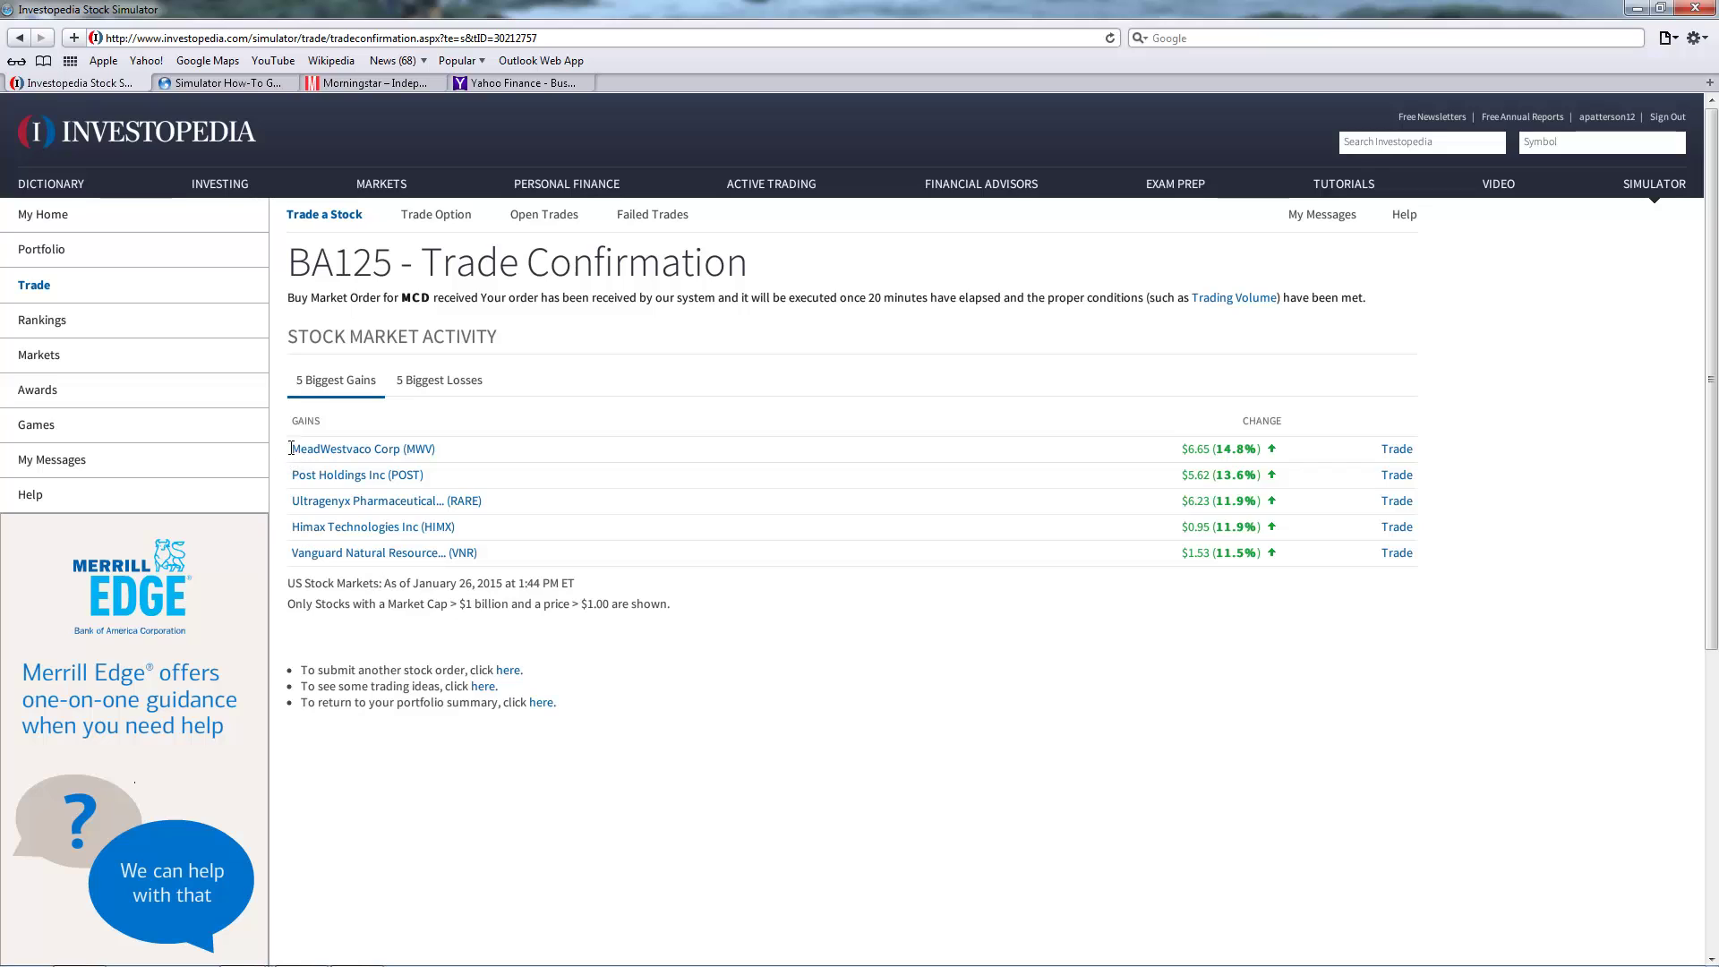
left_click_drag(291, 448, 499, 558)
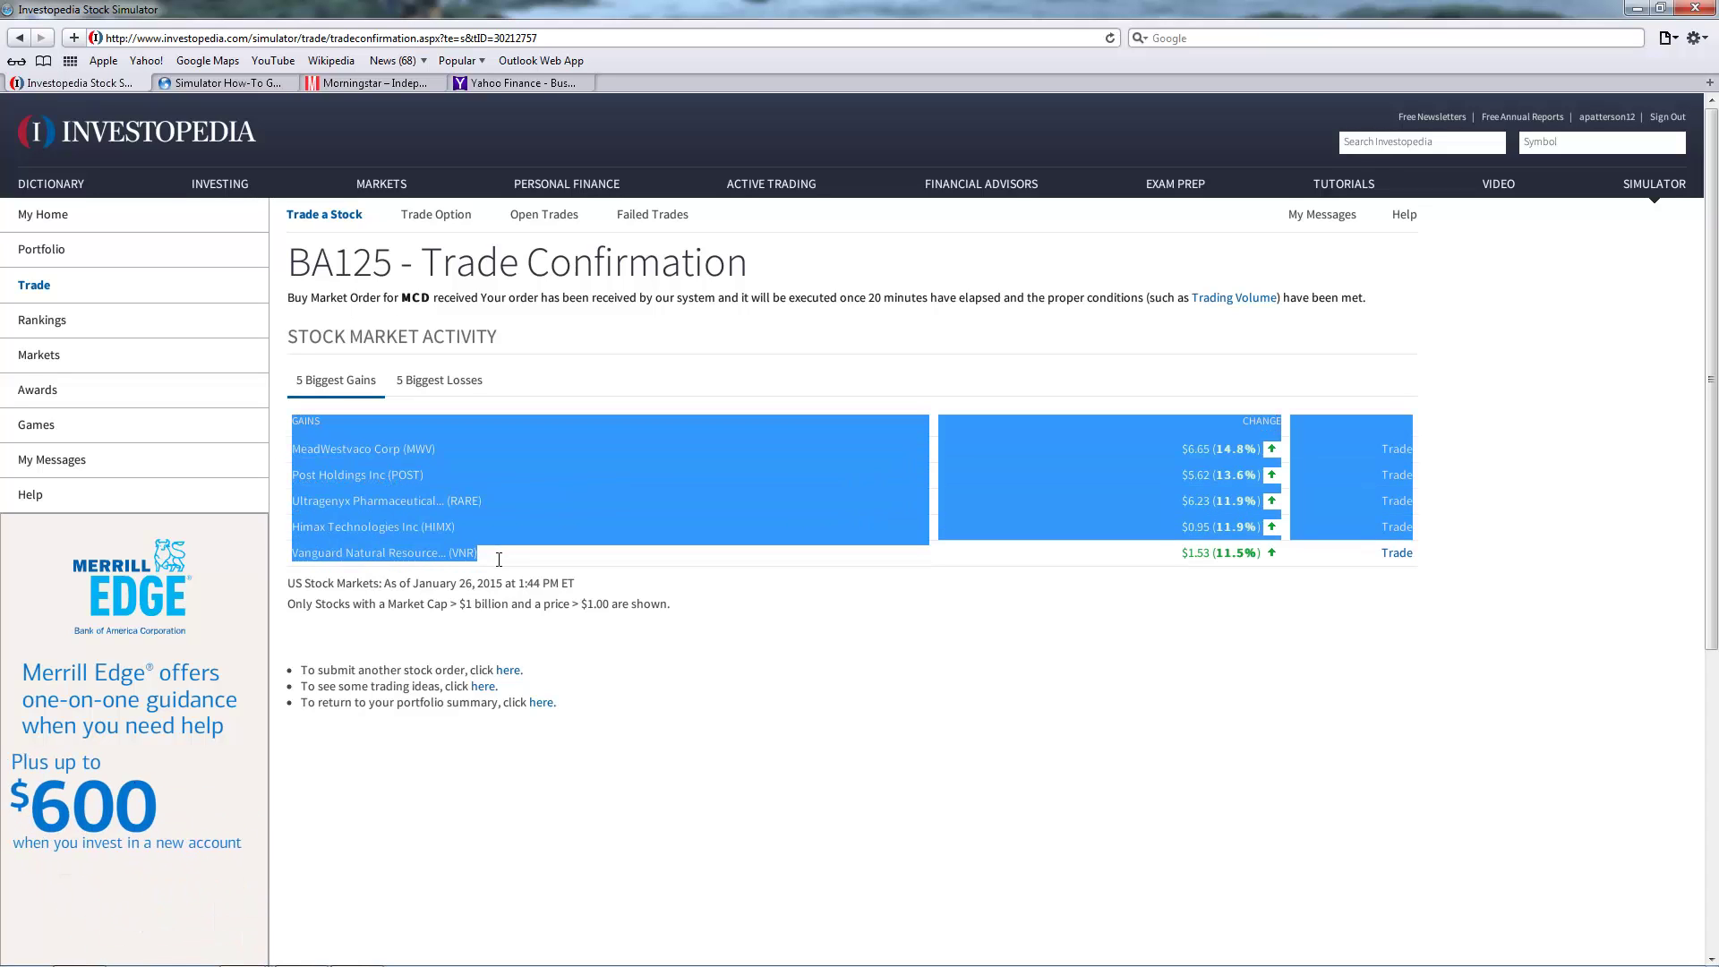
left_click(563, 575)
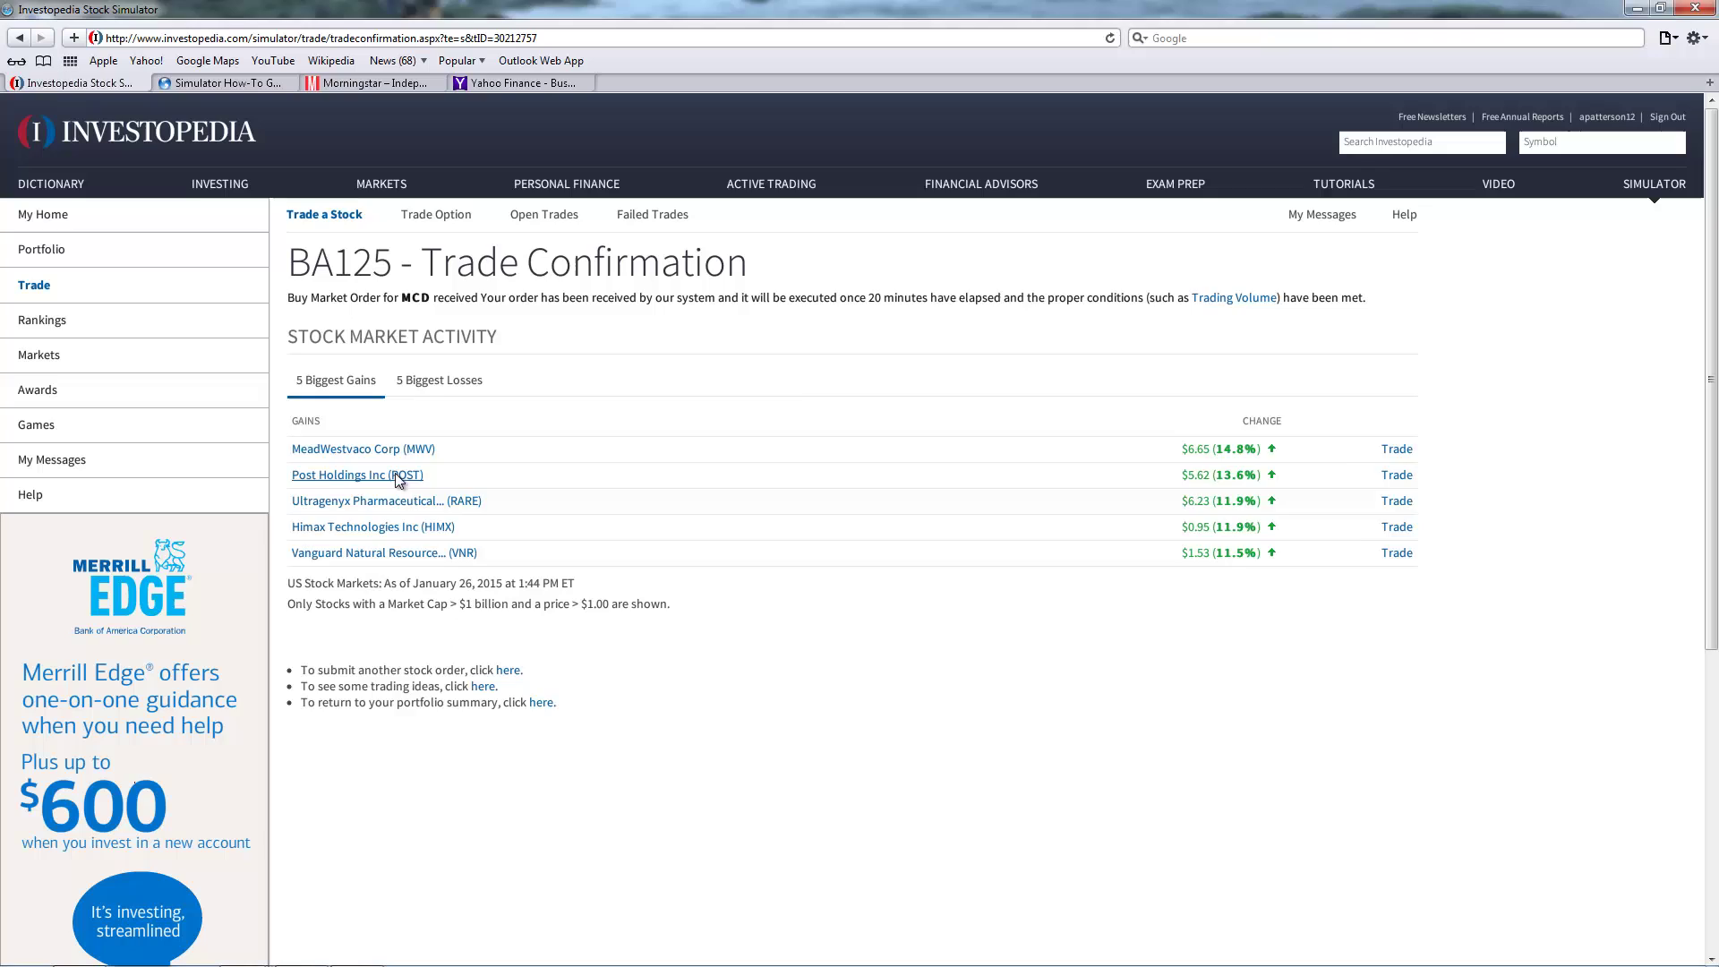
left_click(573, 217)
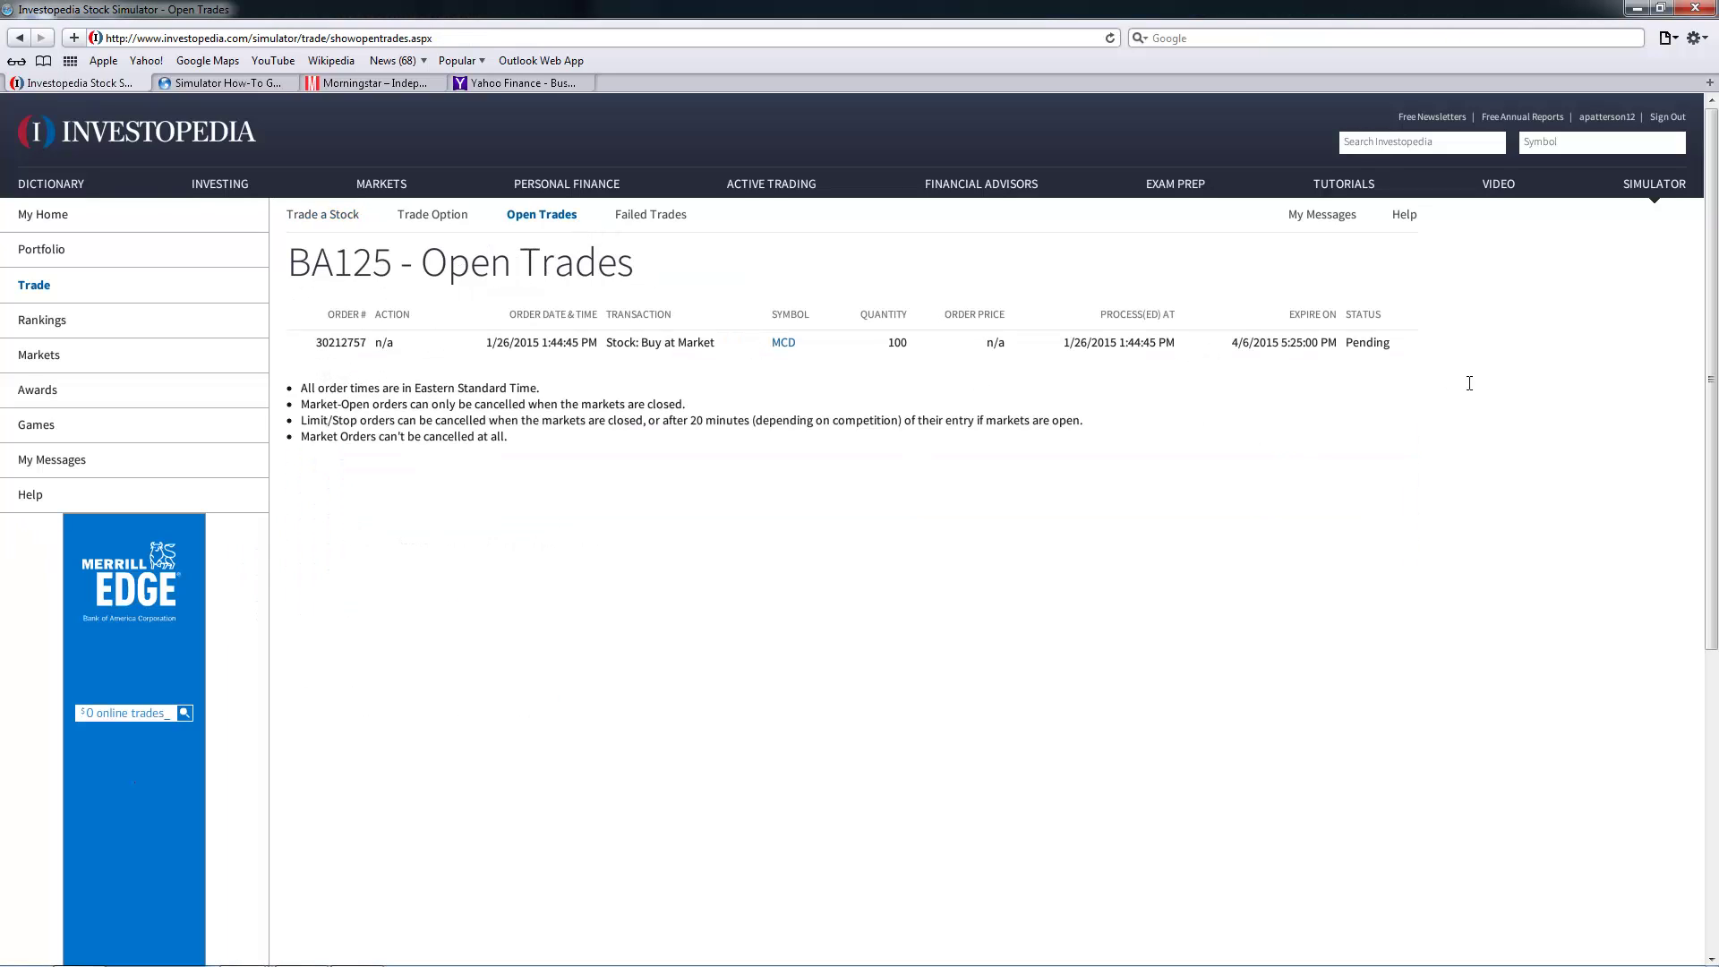
double_click(1347, 347)
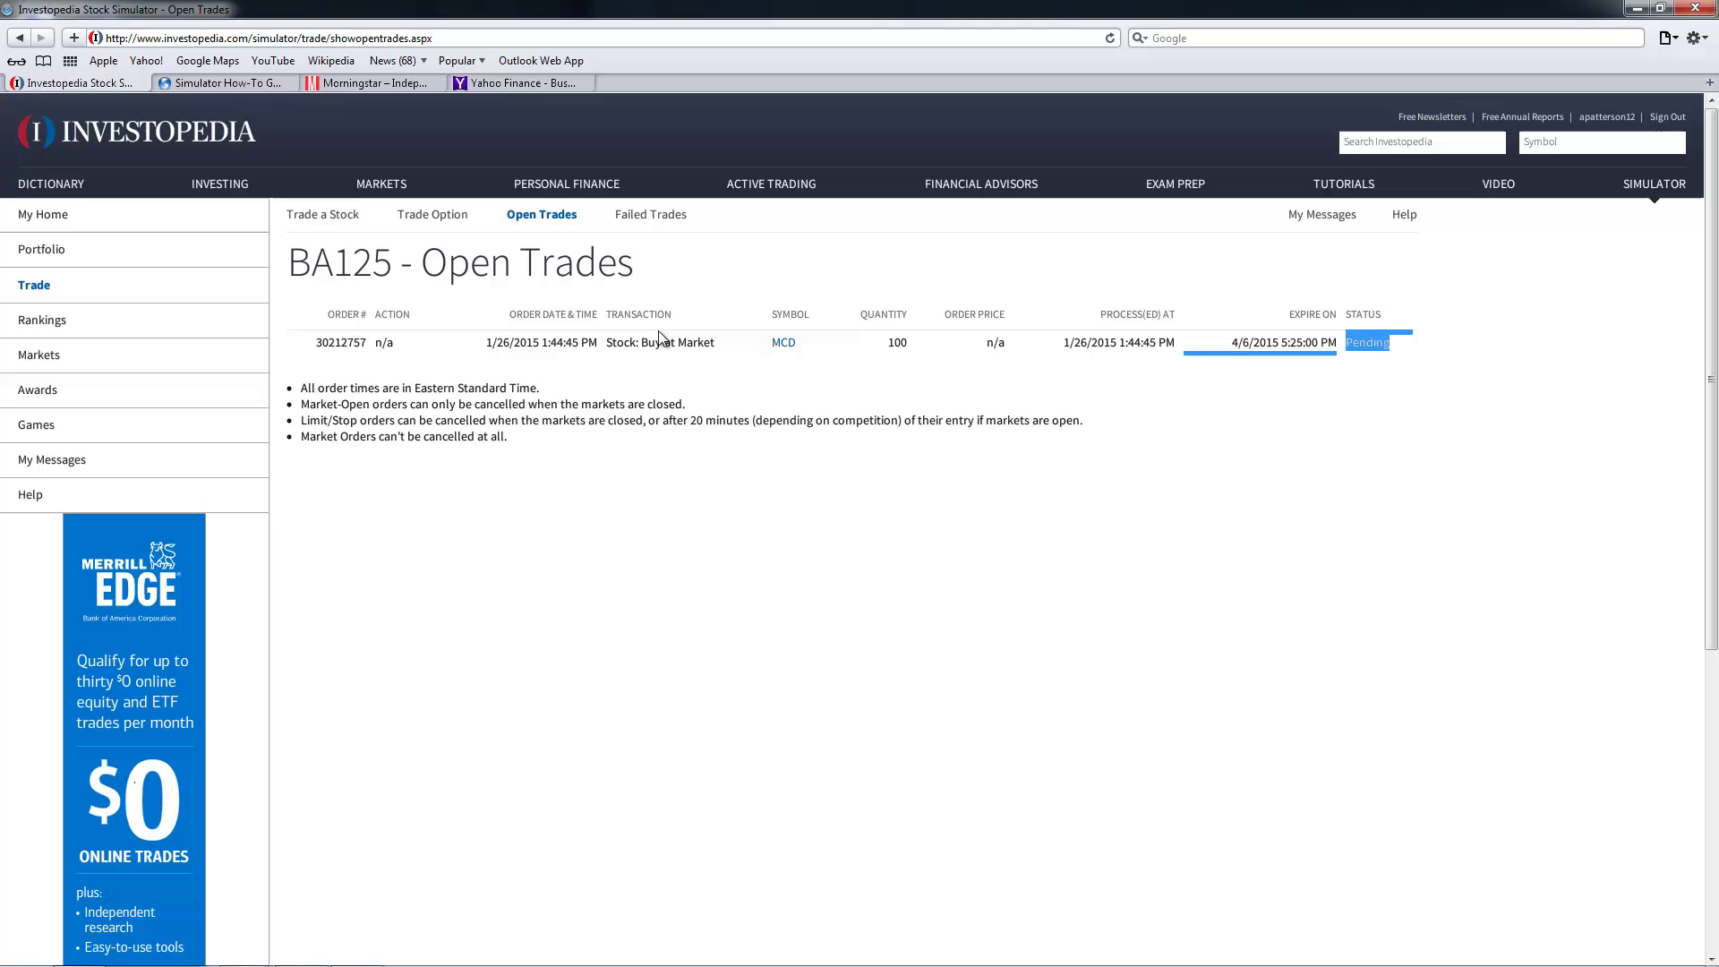
left_click(344, 224)
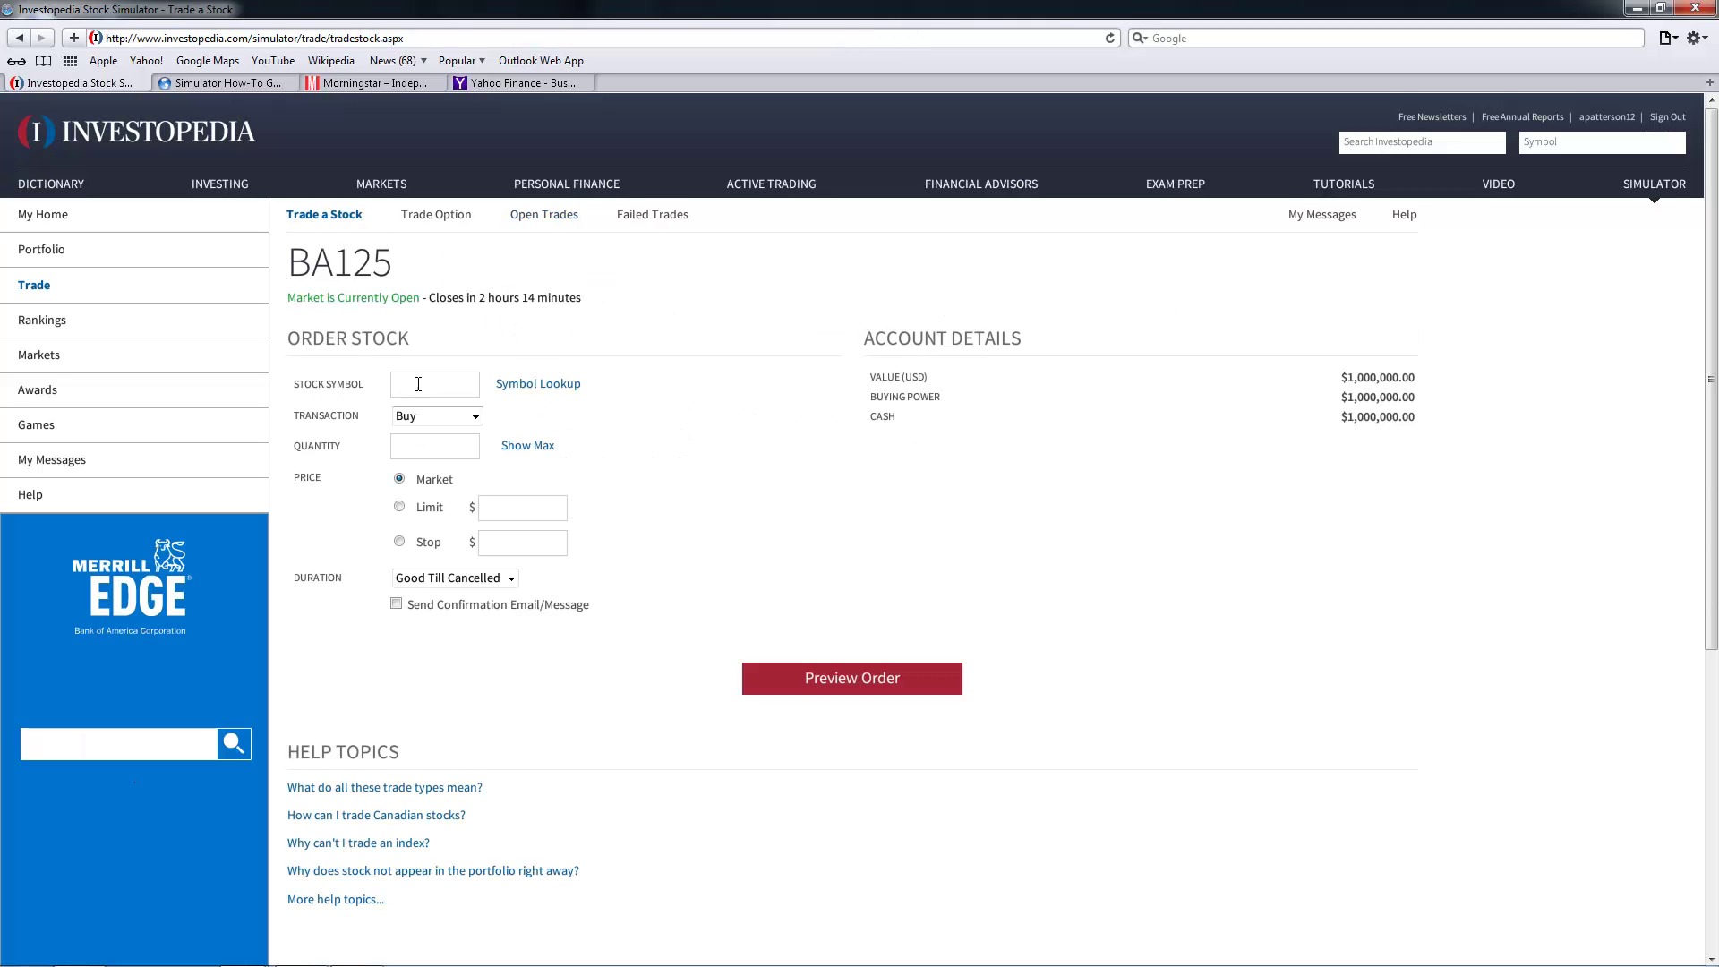
Choose VYM (Vanguard High Dividend Yield fund), enter its share quantity and keep Market price.
left_click(418, 384)
type("vym")
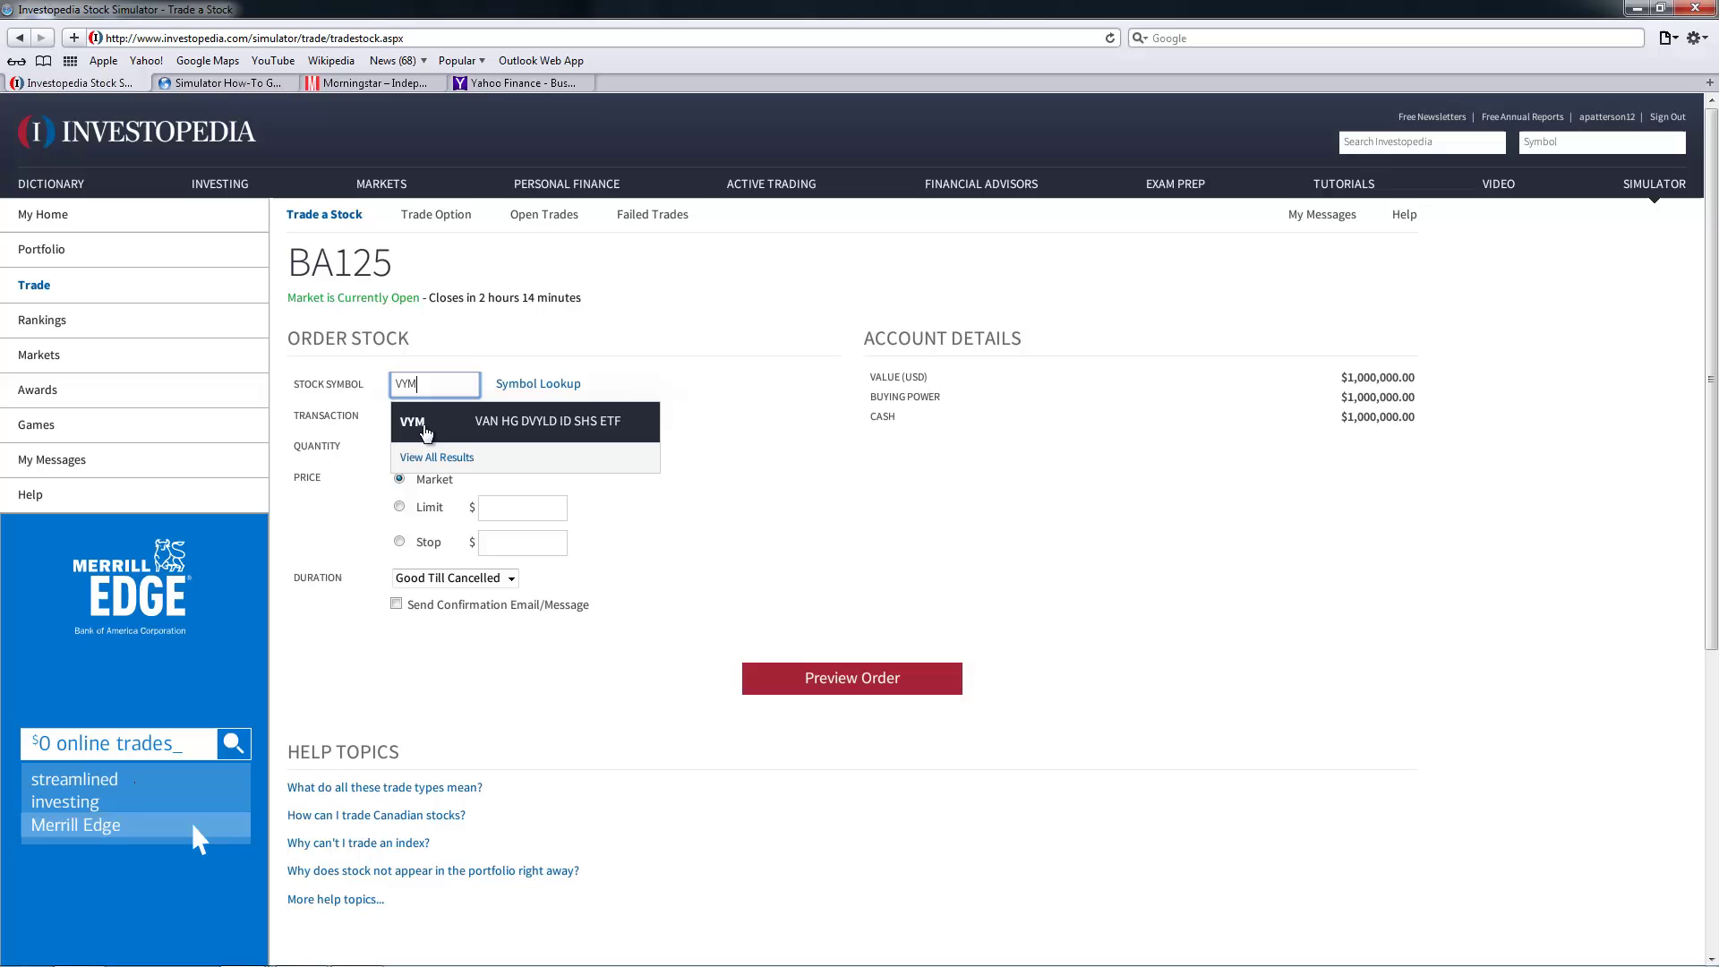
left_click(425, 436)
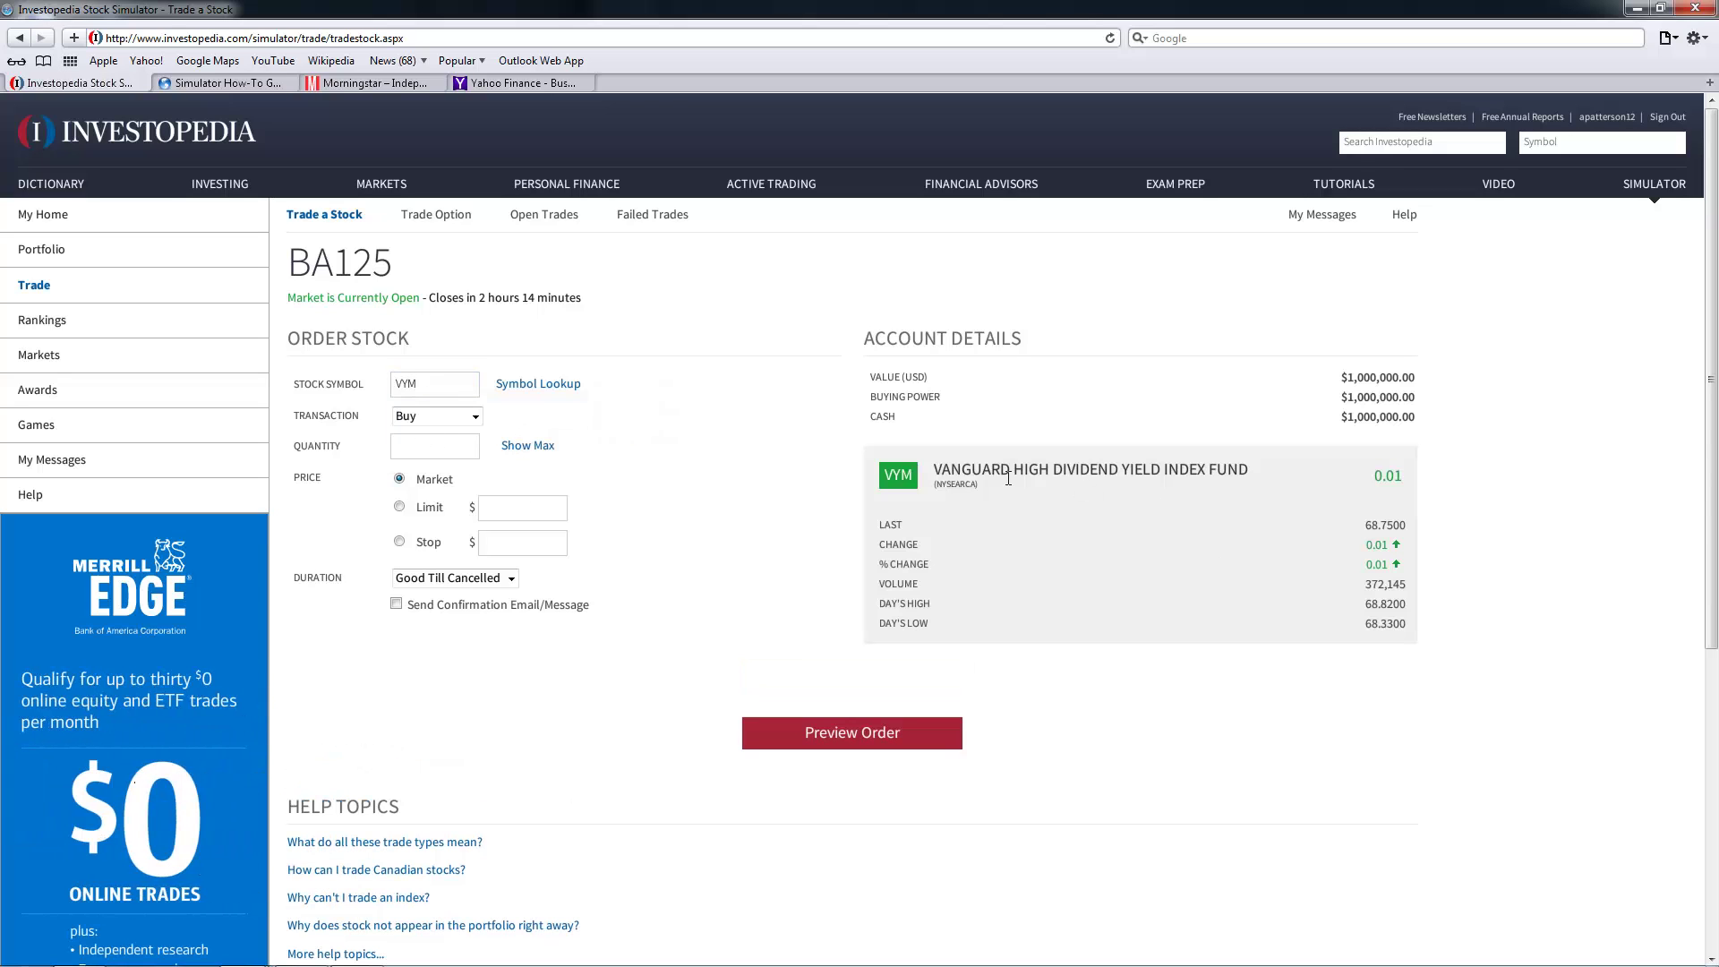
left_click_drag(1004, 475, 933, 475)
left_click(1245, 476)
left_click(448, 443)
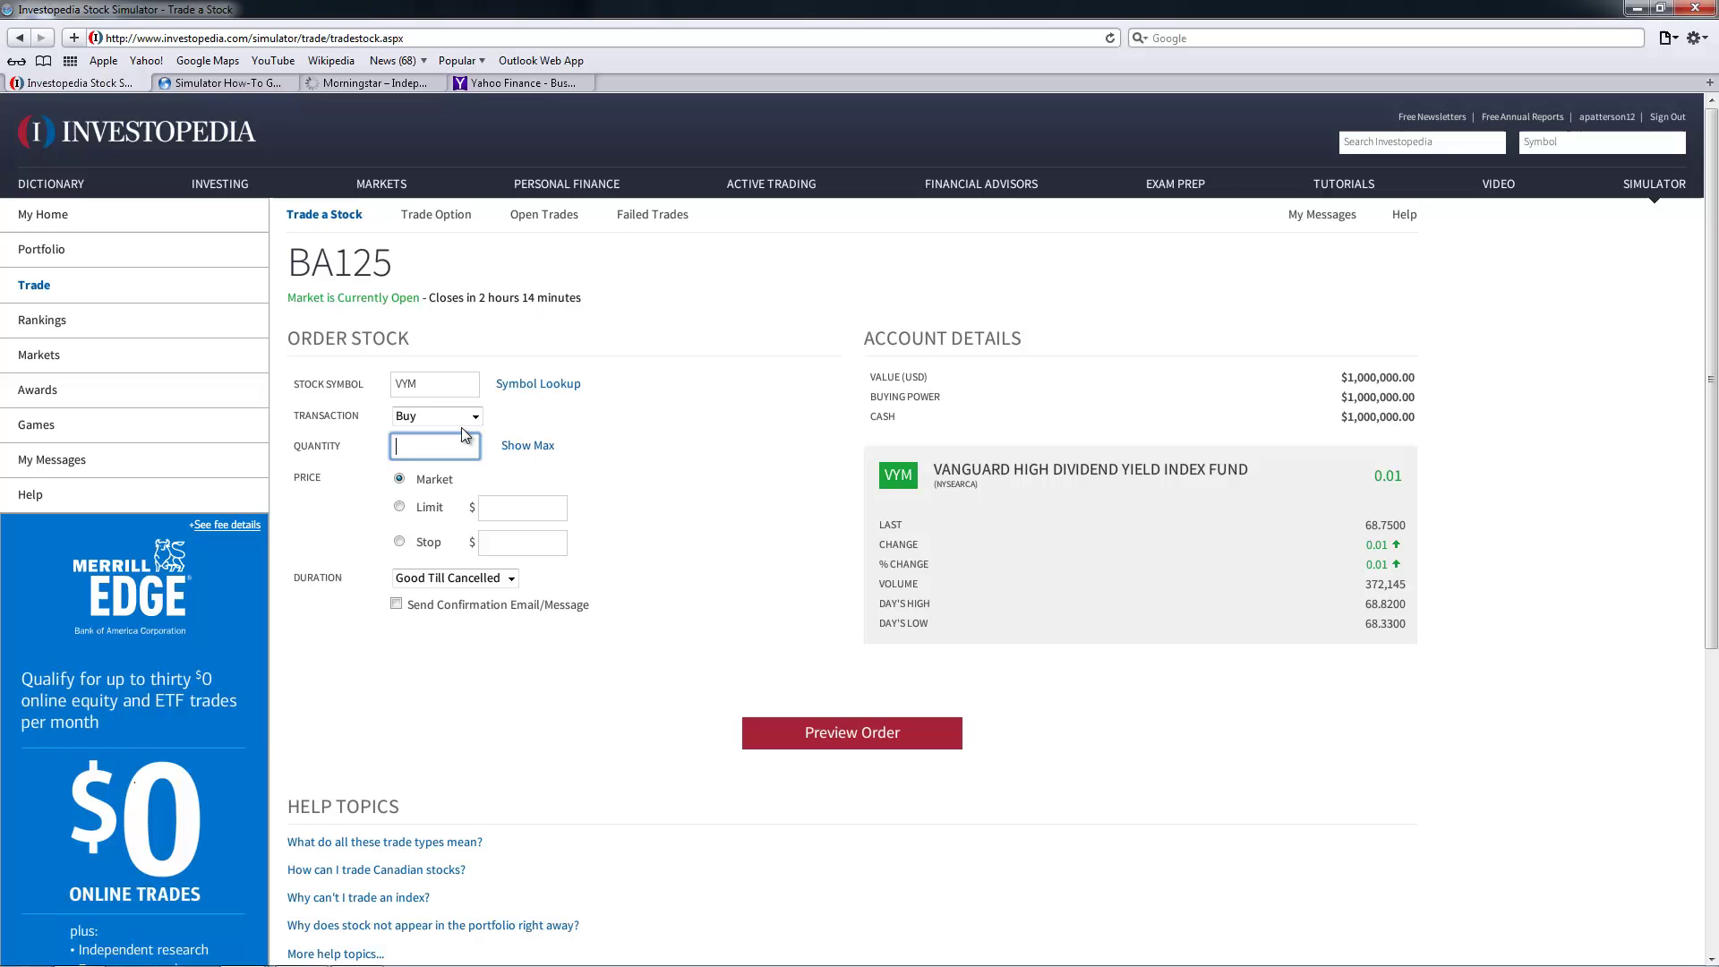
type("100")
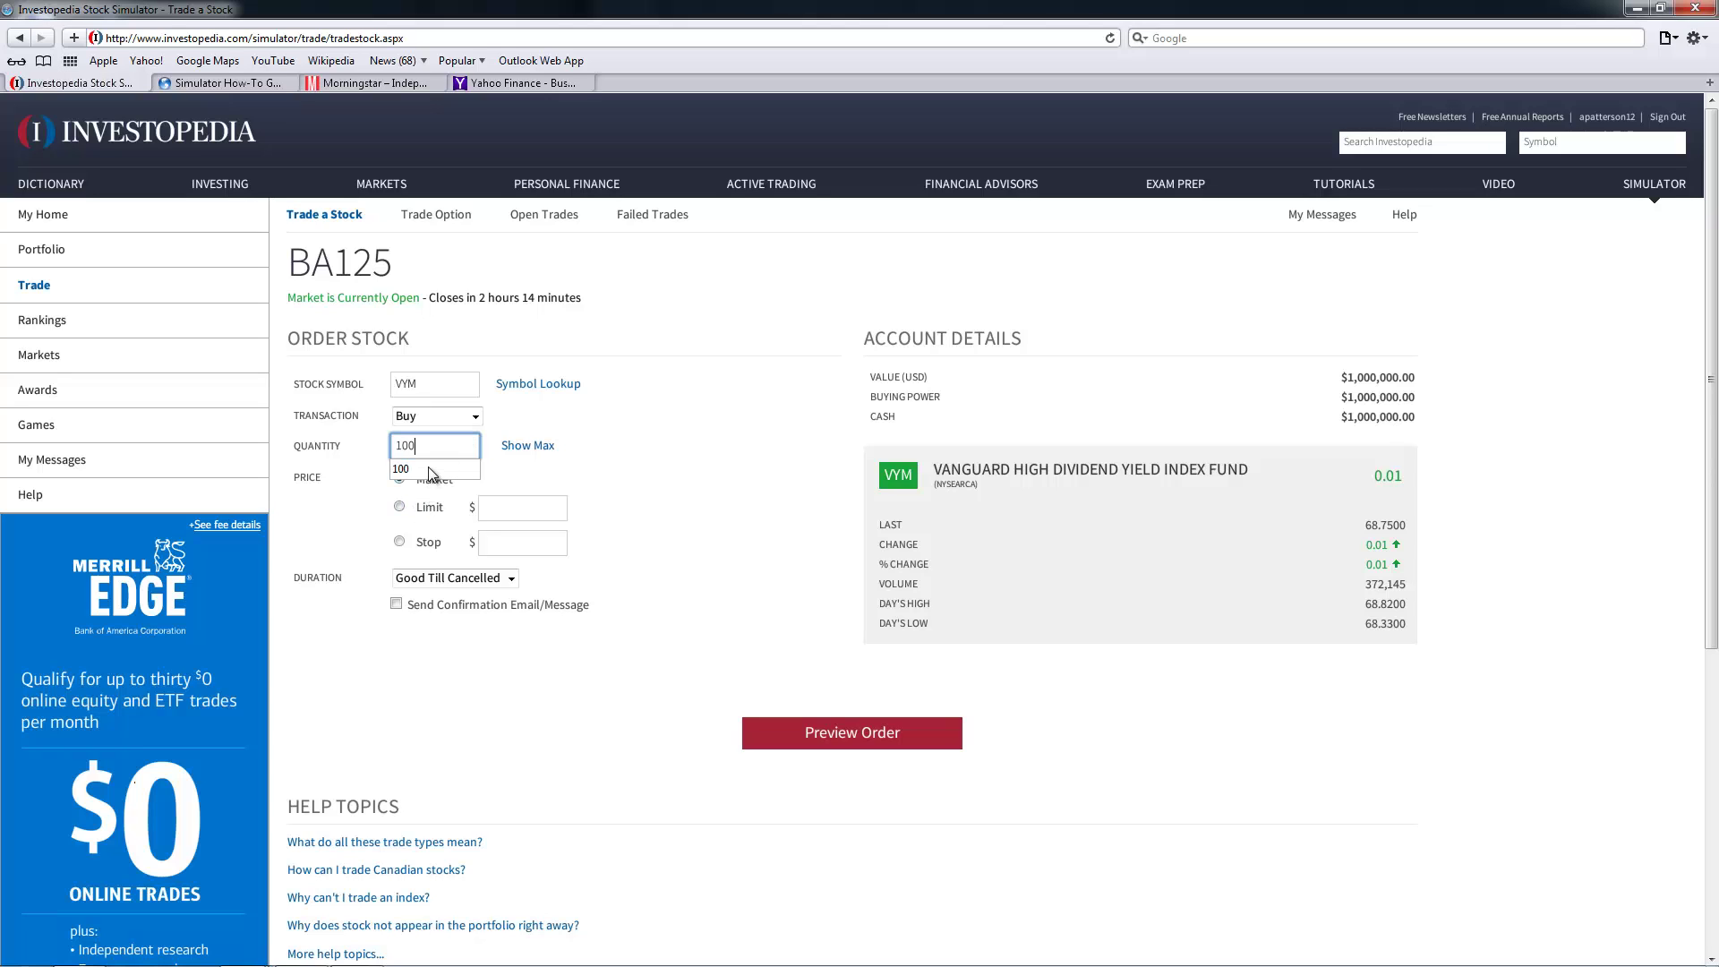
left_click(436, 482)
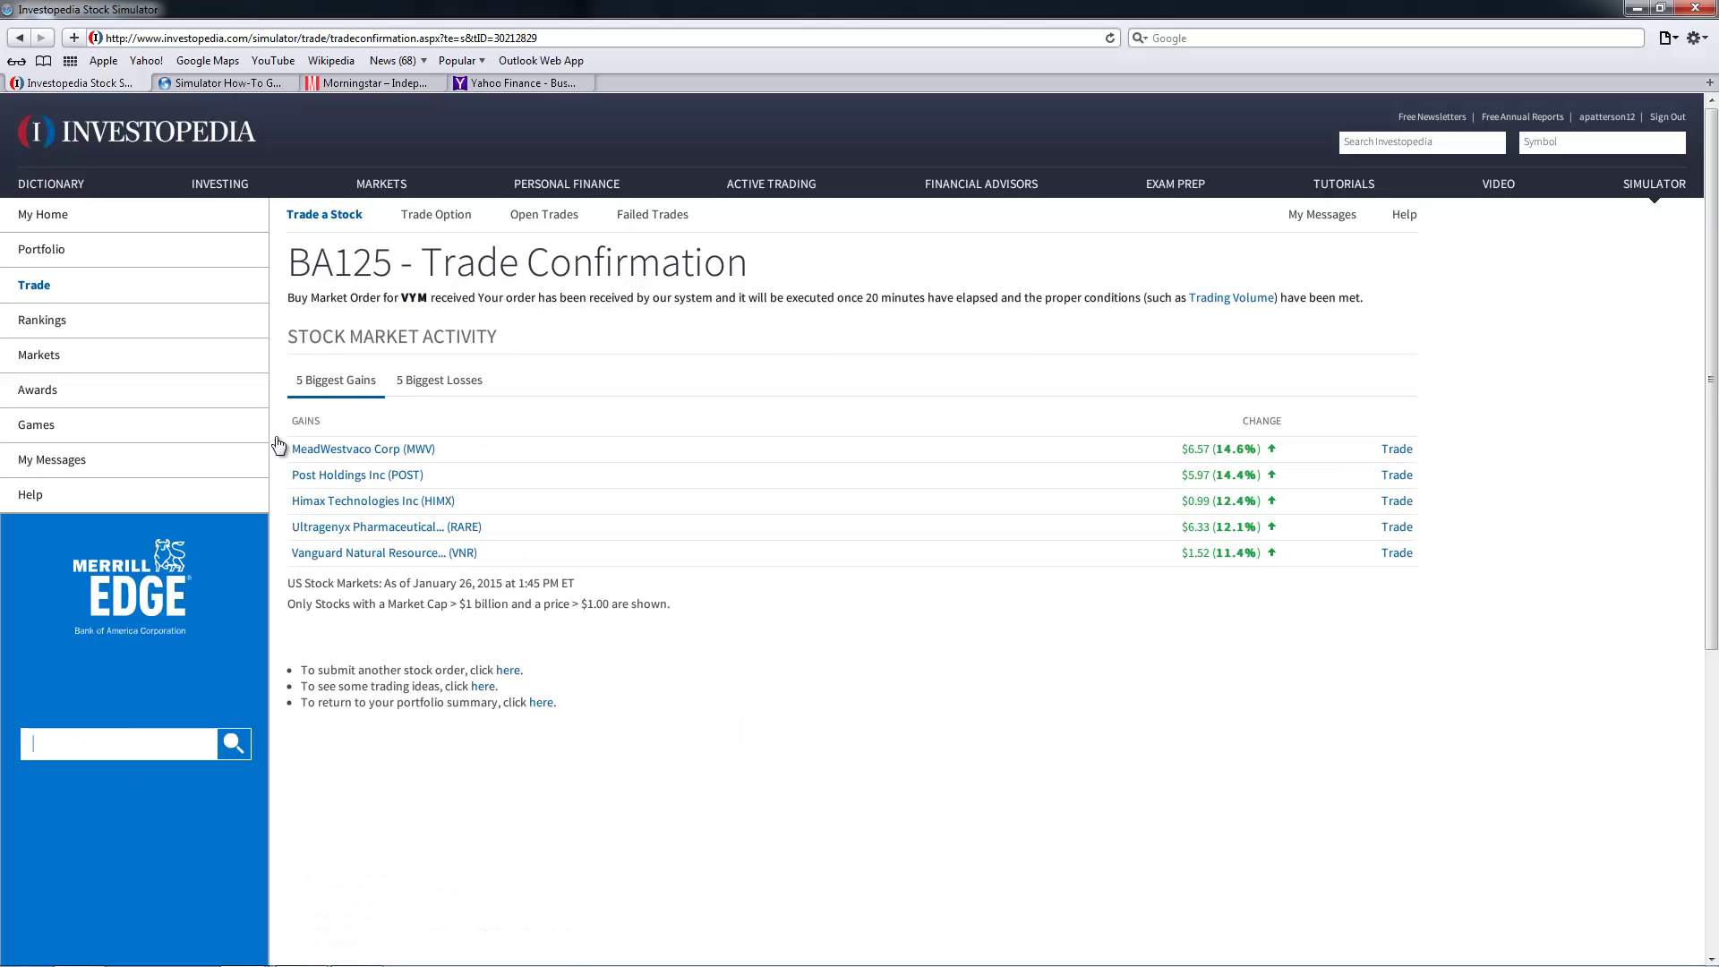
On the Portfolio page, review the two pending MCD and VYM buys, cash balance and account value.
left_click(27, 249)
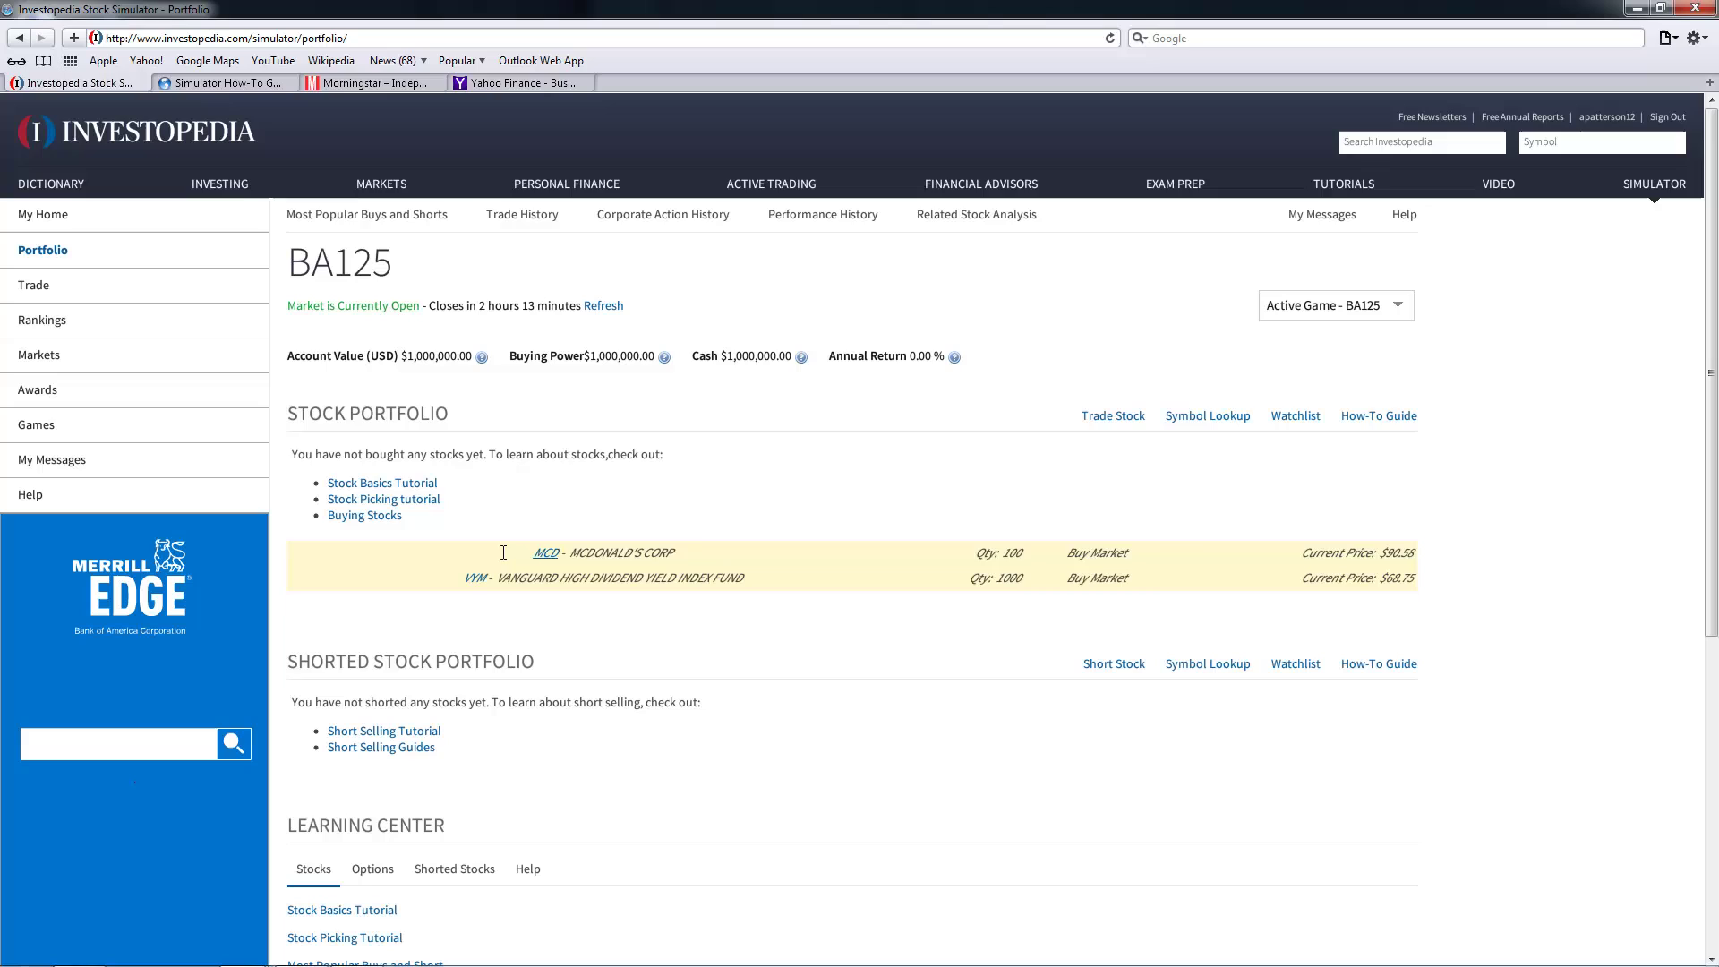
left_click_drag(531, 552, 1424, 571)
left_click(313, 519)
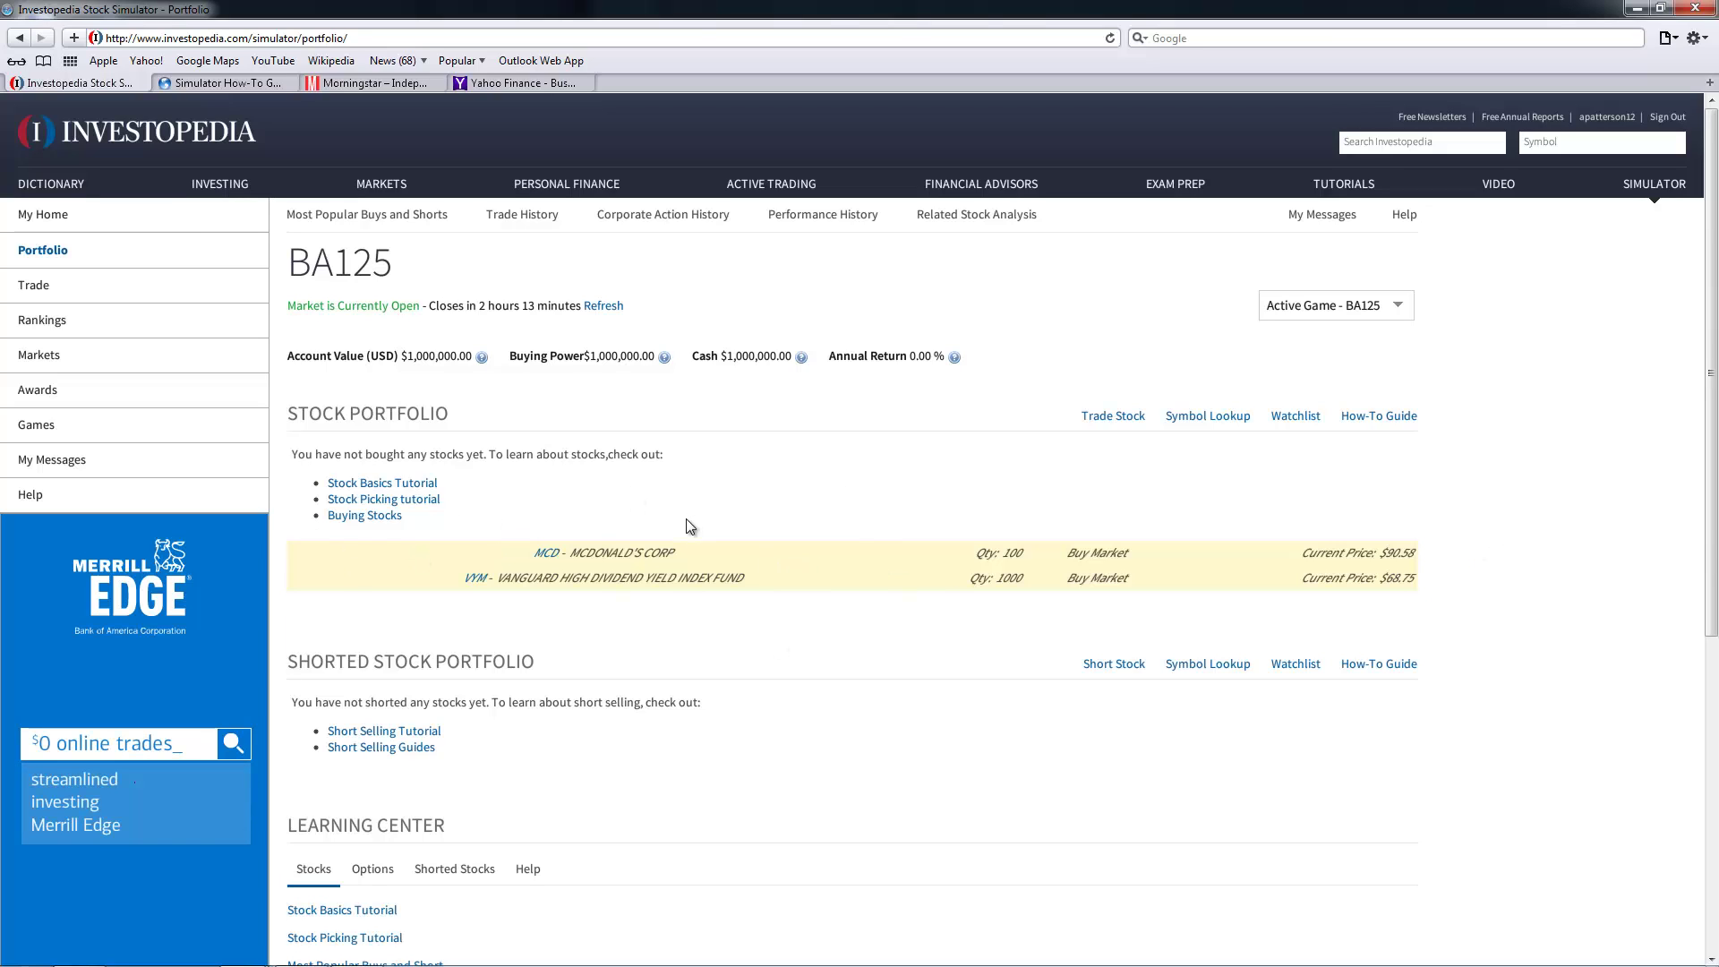
scroll(1003, 615, "down", 3)
scroll(1021, 610, "up", 3)
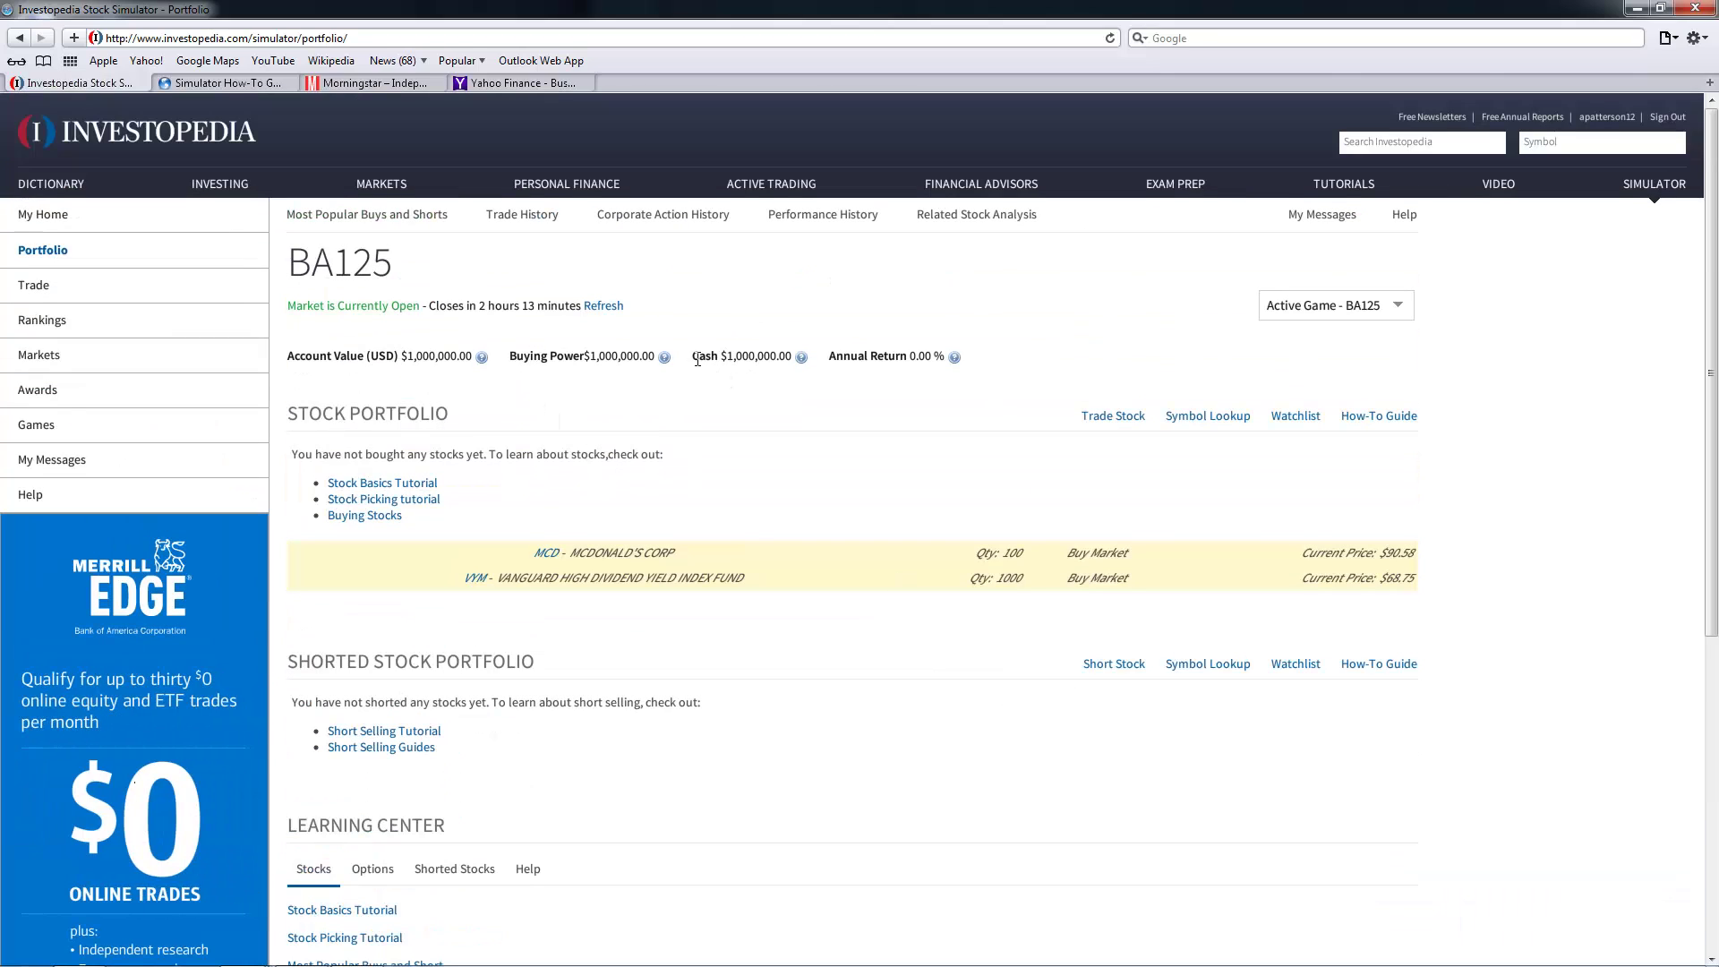
left_click_drag(701, 359, 794, 364)
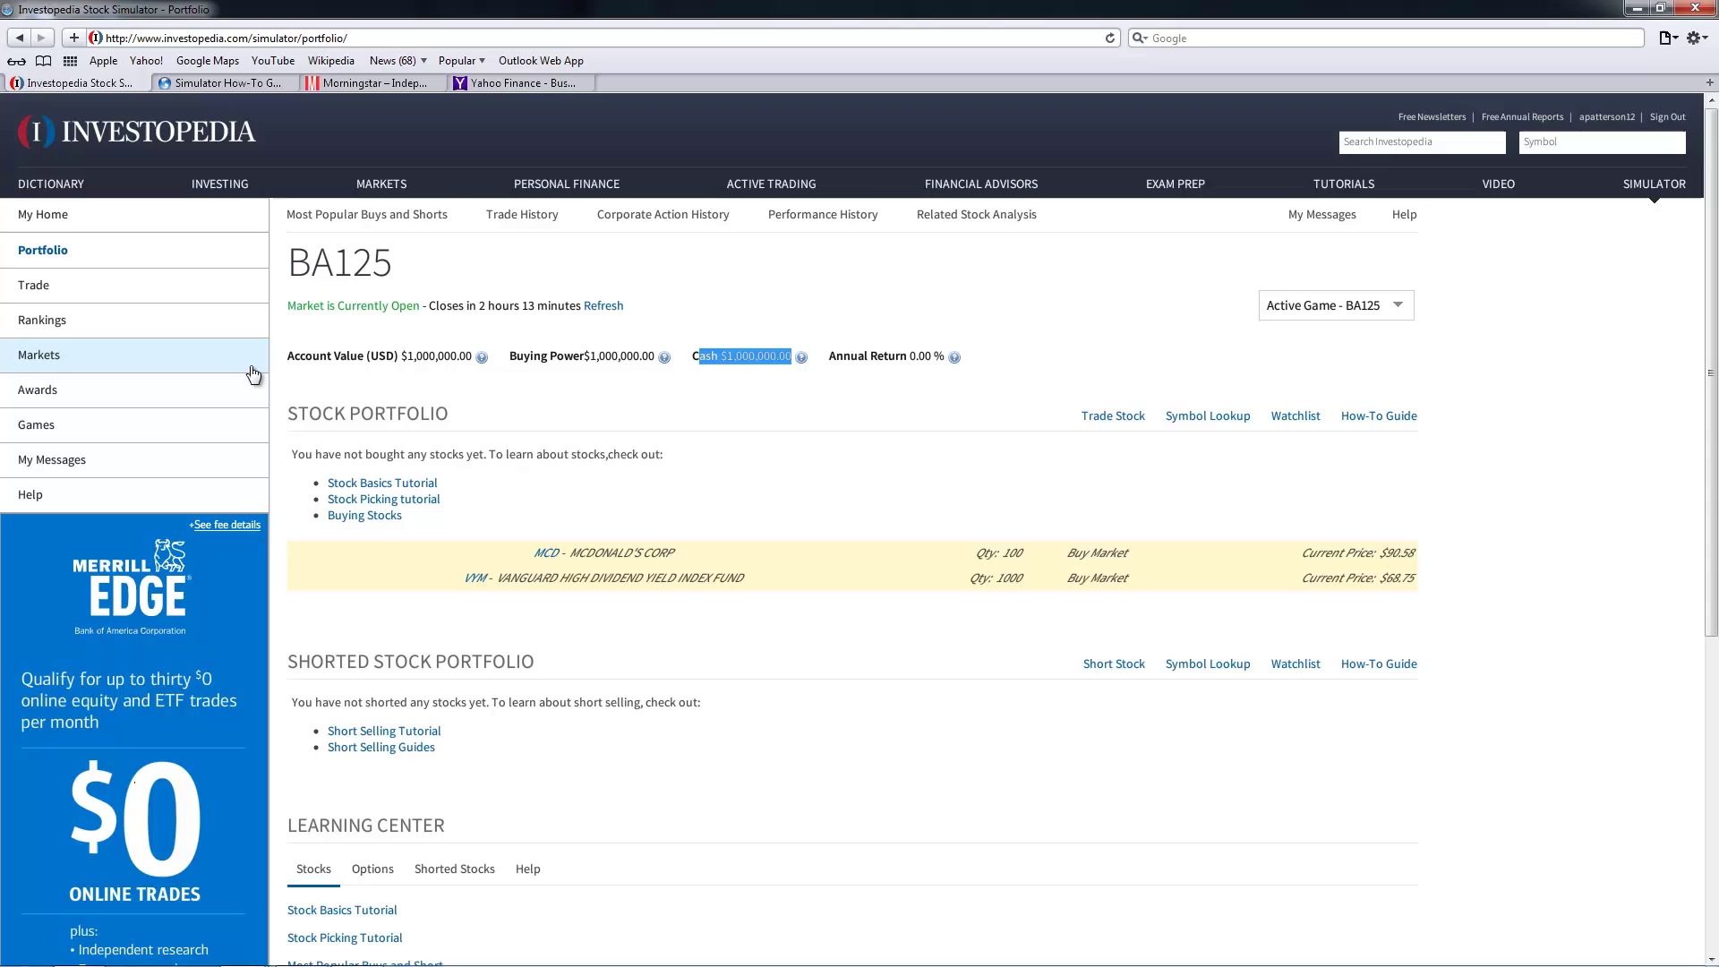
left_click_drag(312, 356, 450, 355)
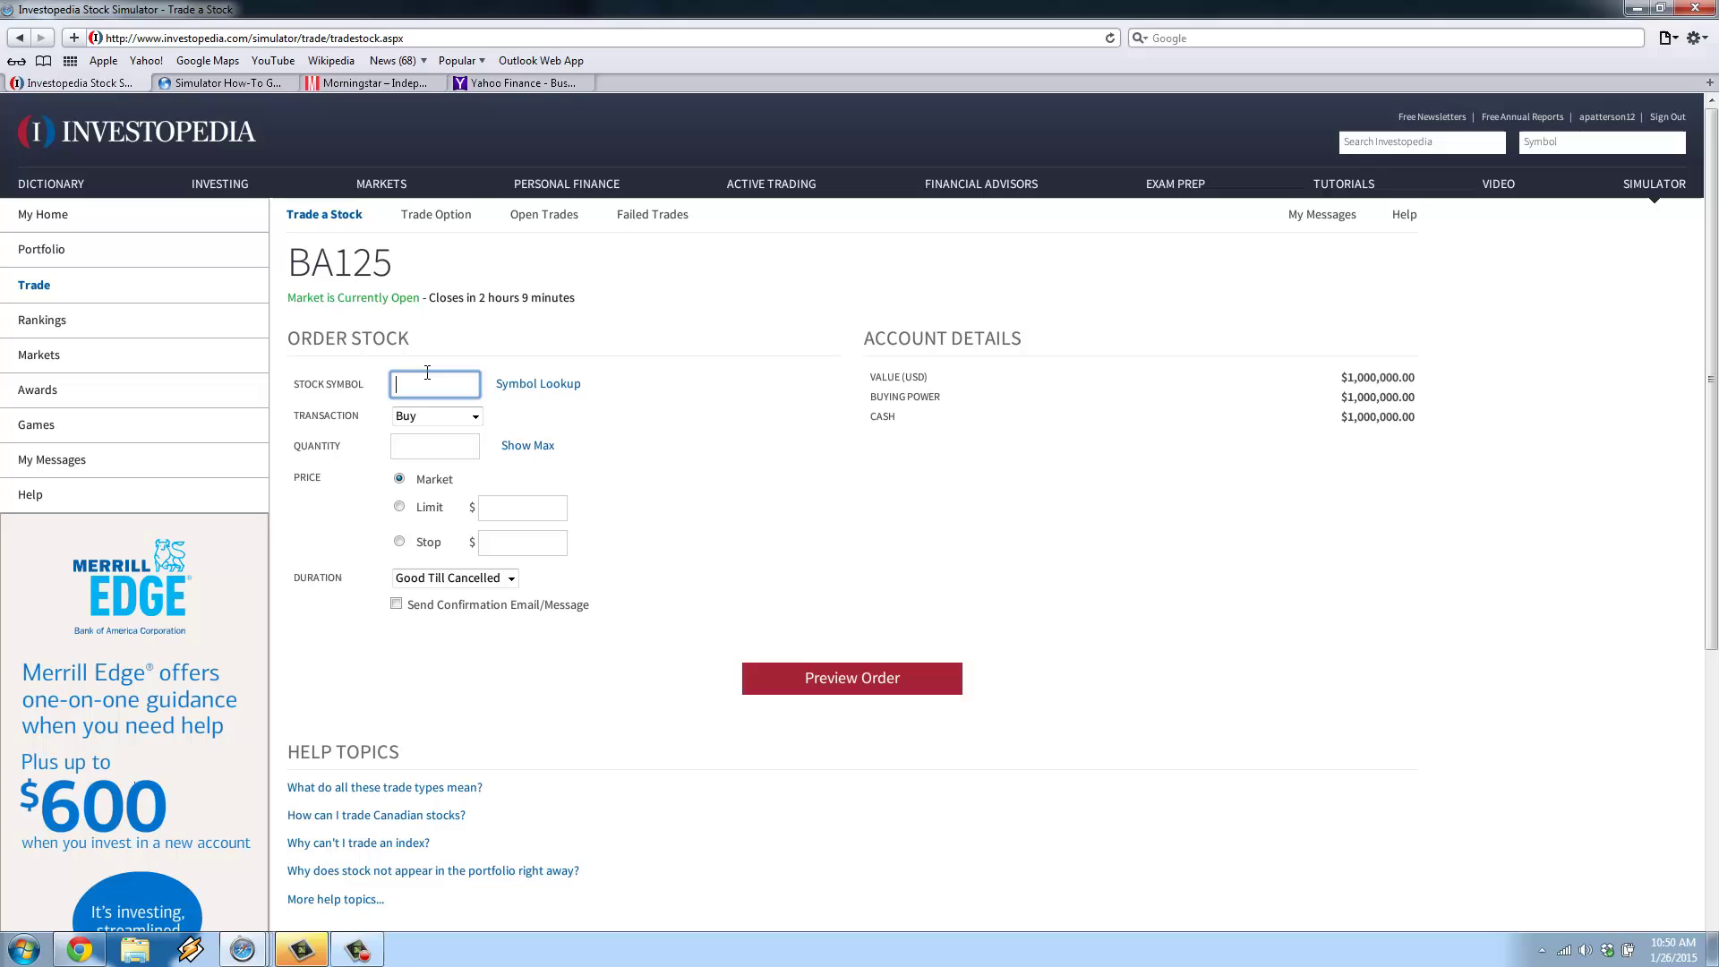
Choose MCD as the symbol and set the transaction type to Sell.
type("mcd")
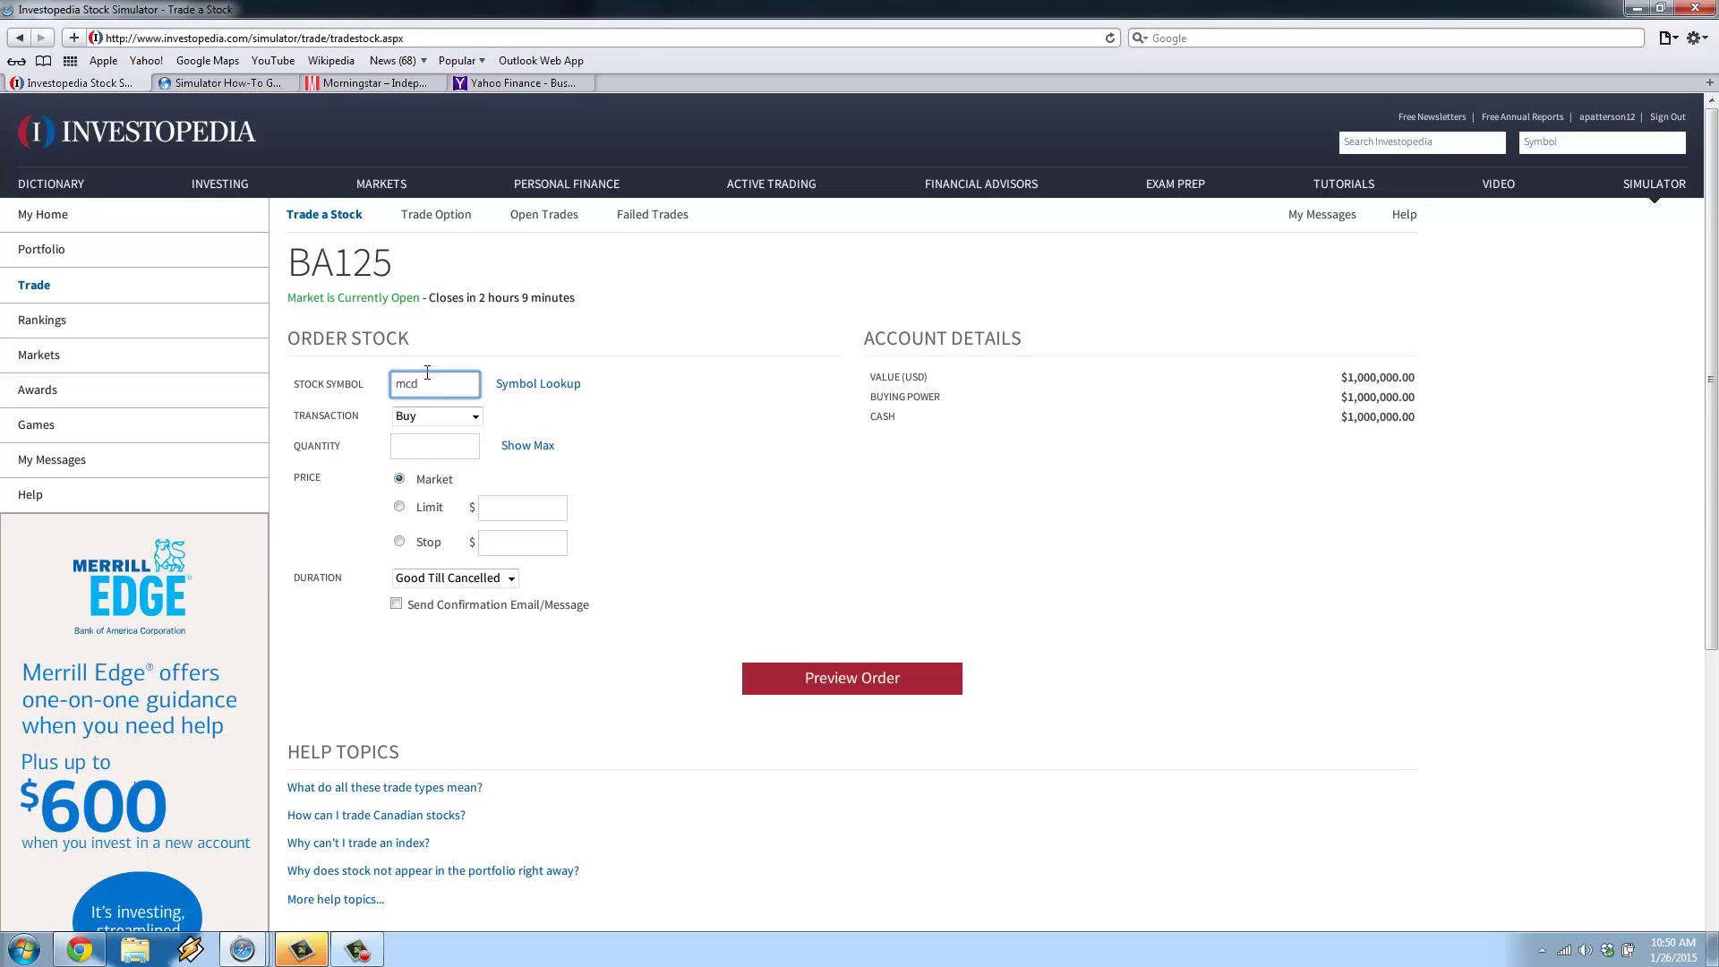
left_click(446, 423)
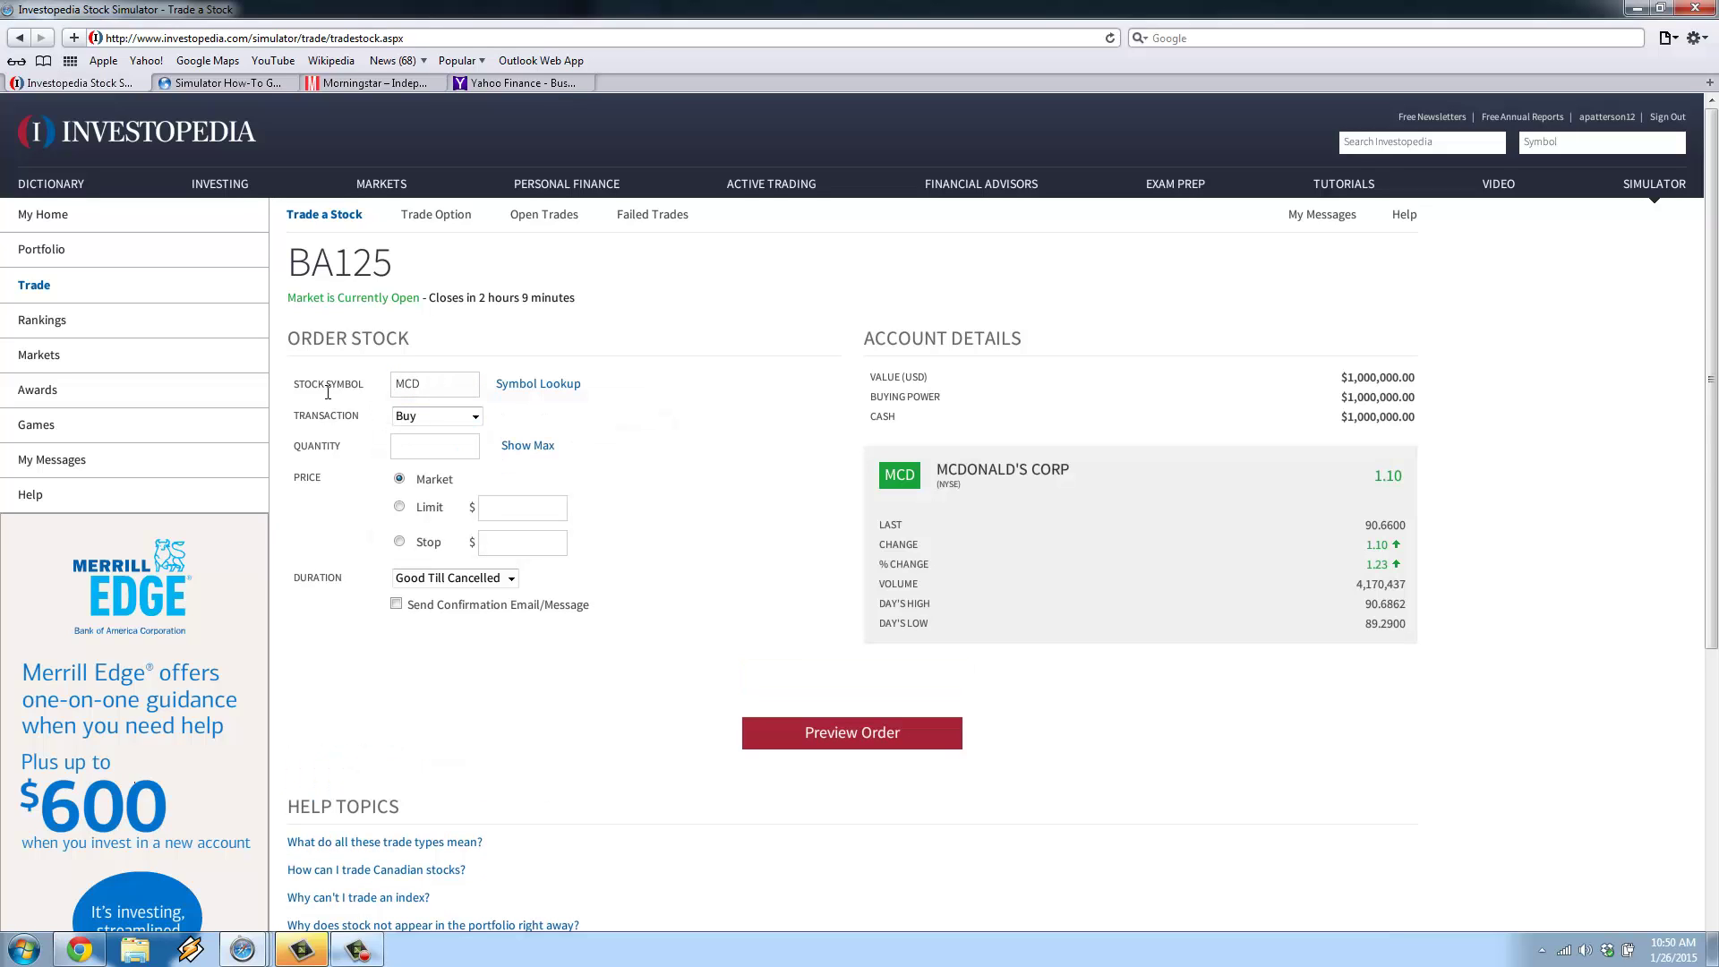
left_click(455, 417)
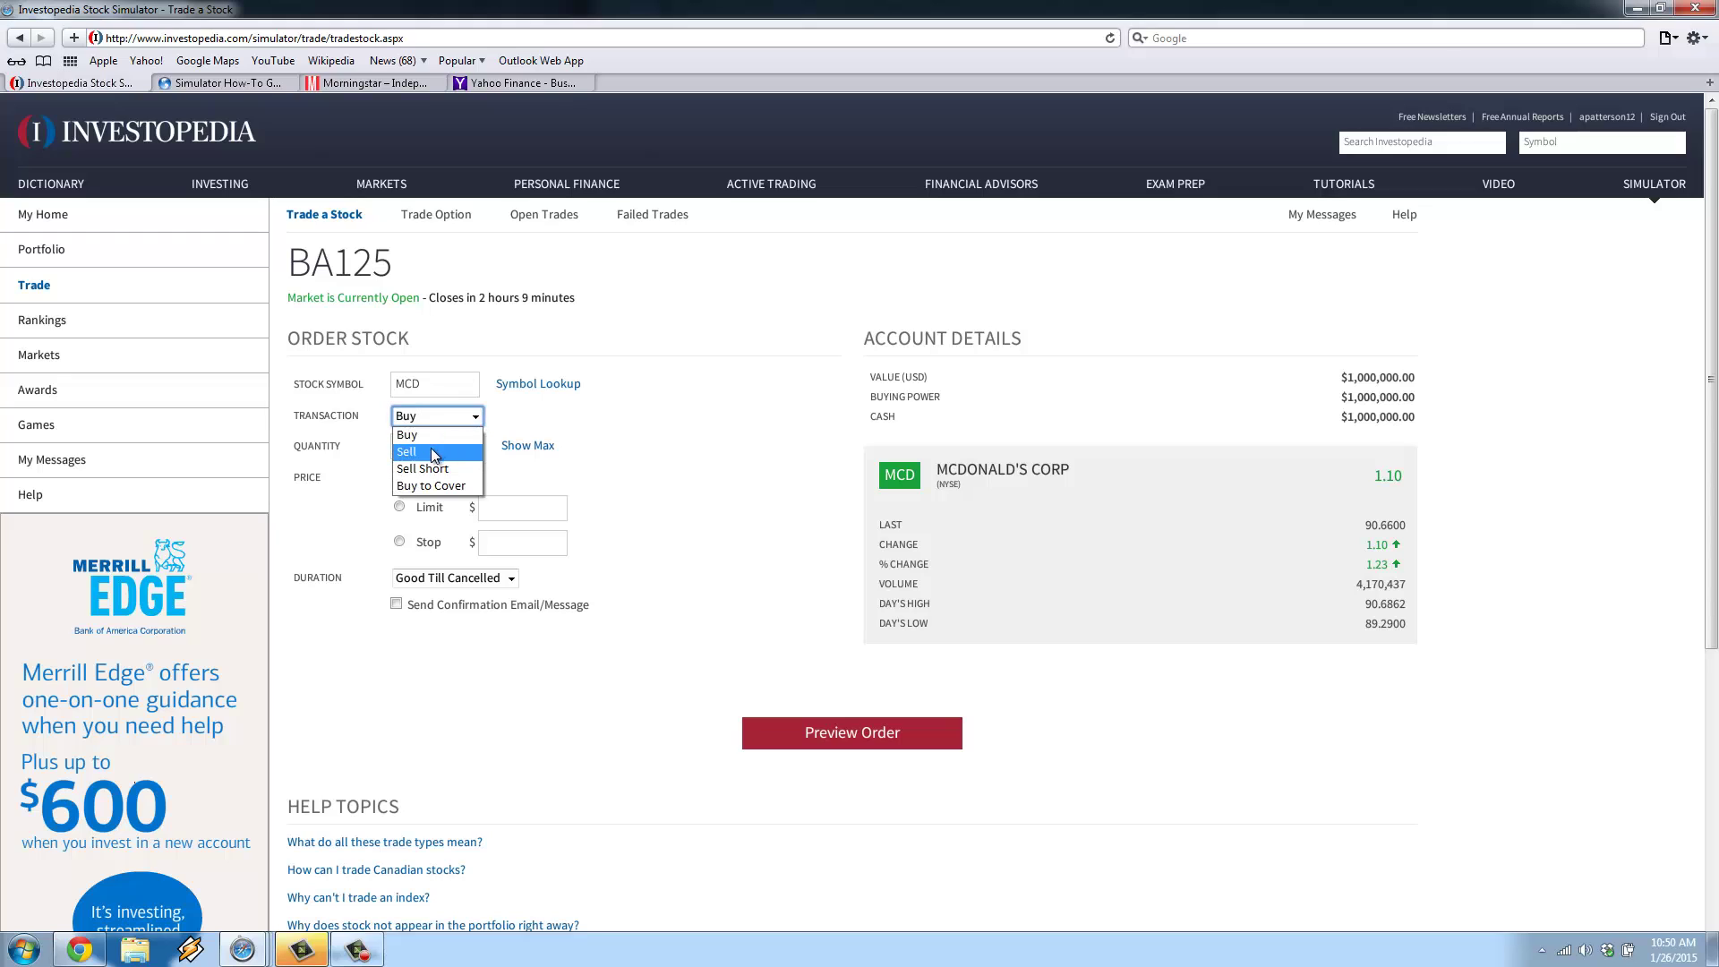
left_click(434, 452)
left_click(446, 417)
left_click(446, 453)
Set the quantity to 100 shares, Market price, duration Good Till Cancelled.
left_click(444, 449)
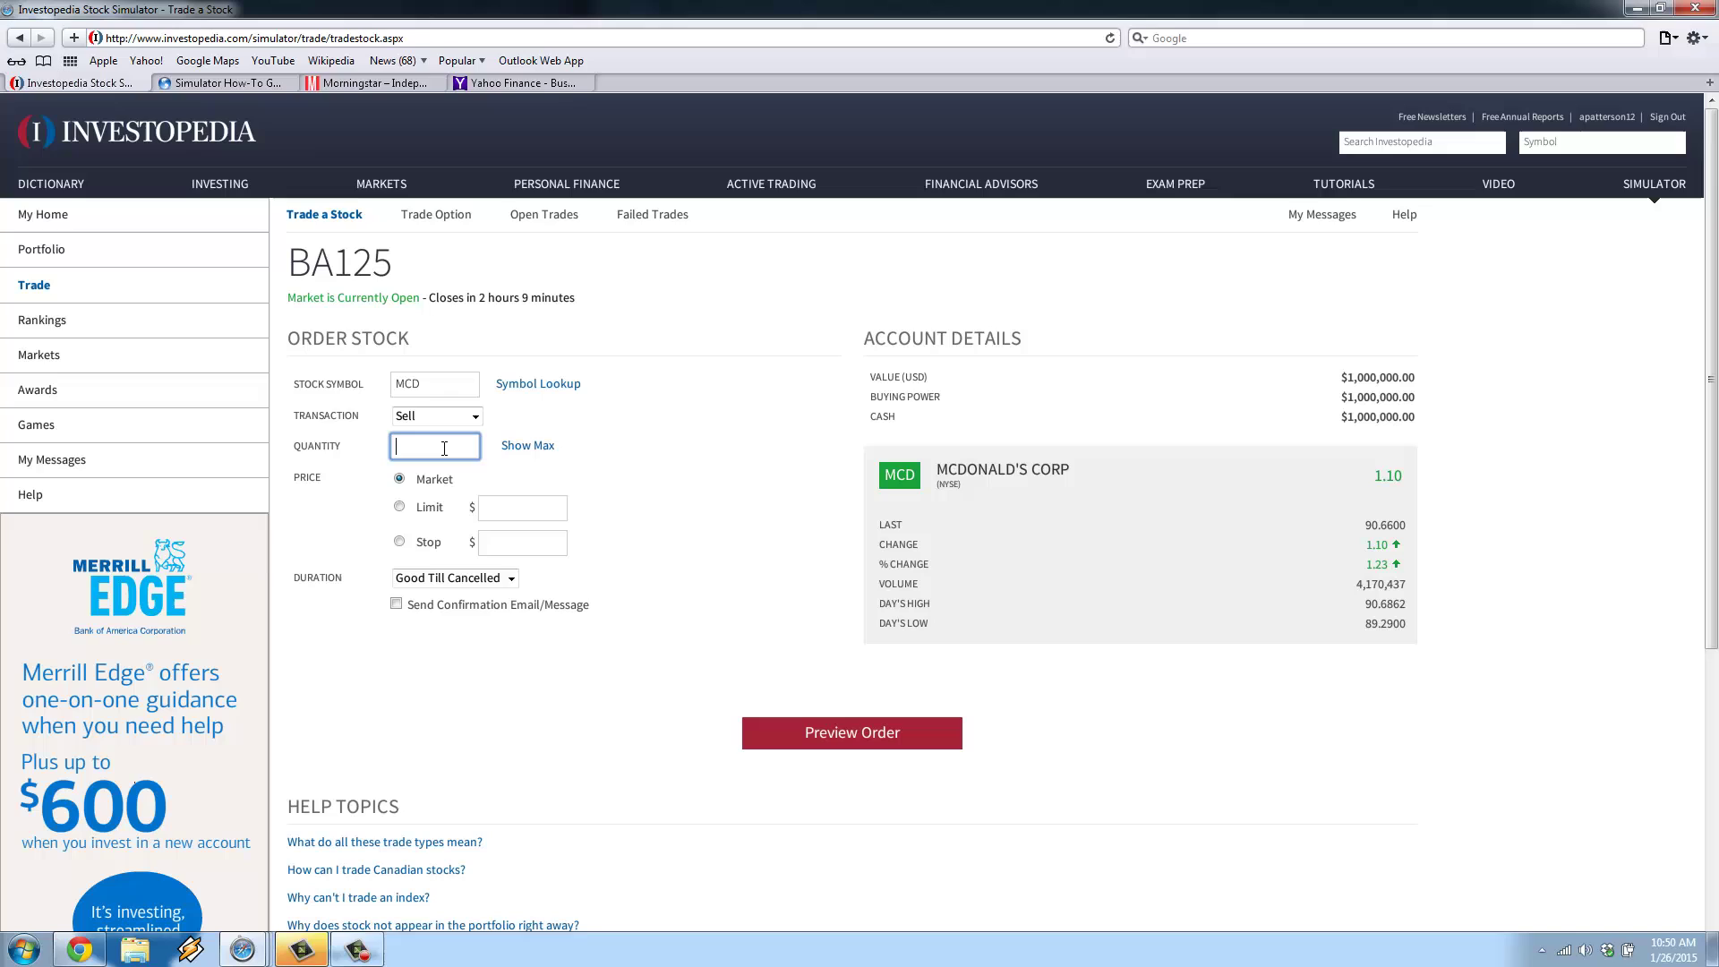
type("101")
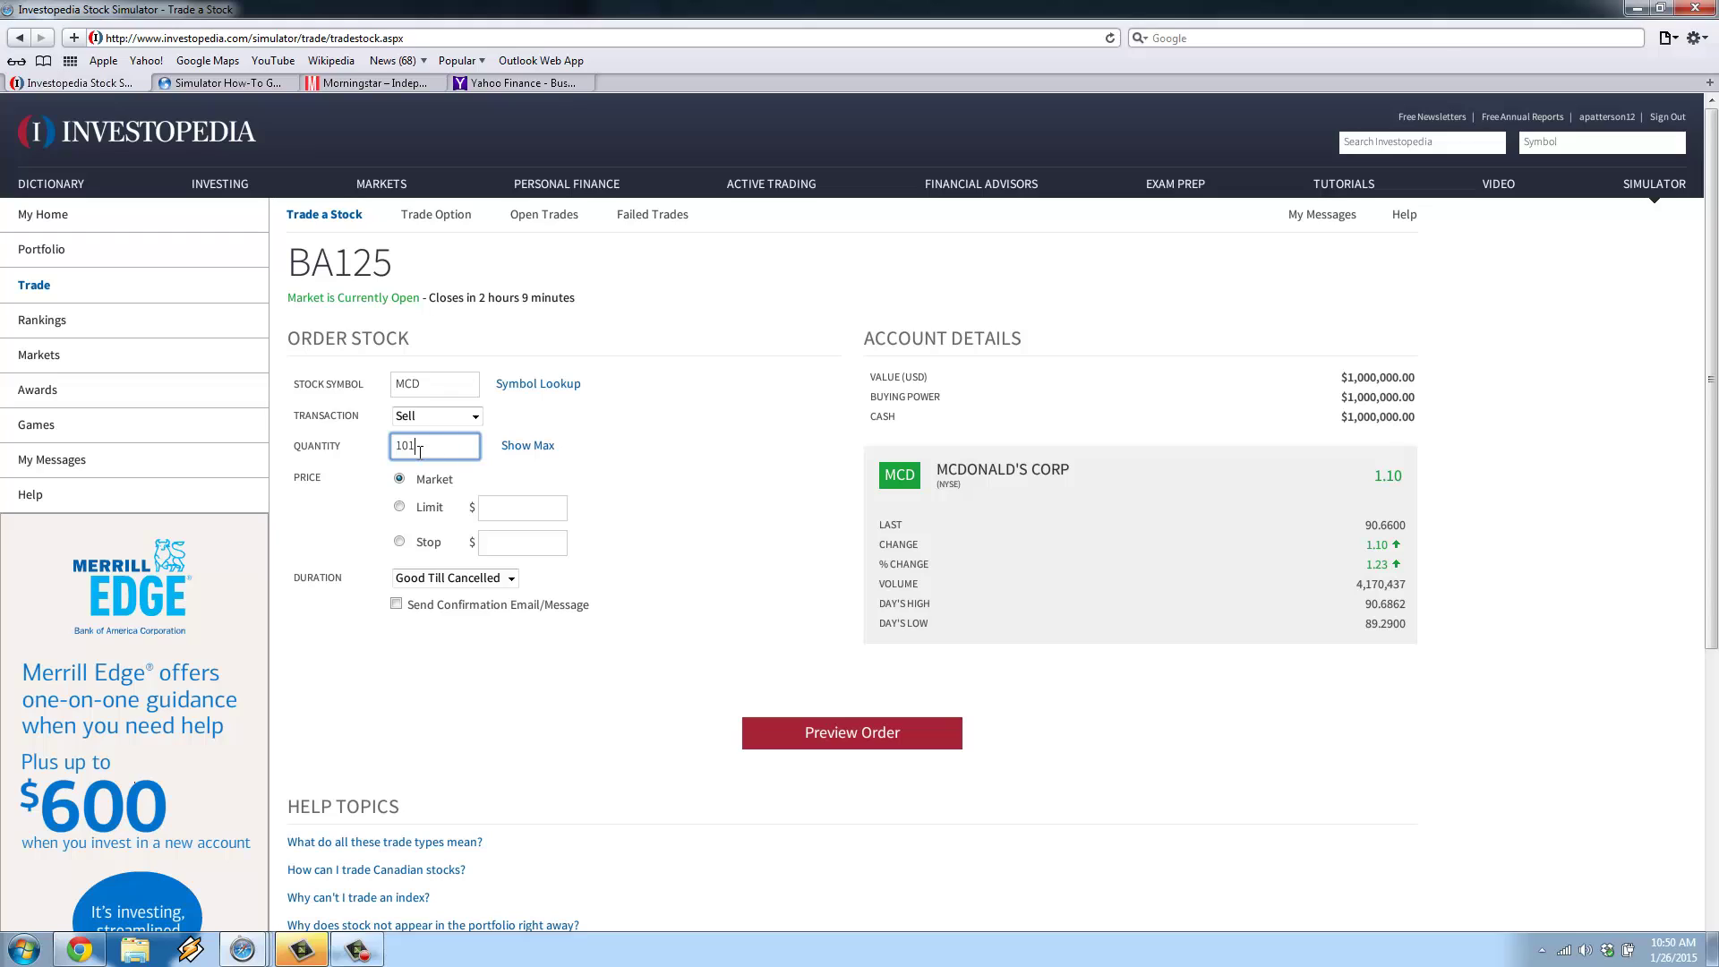
left_click_drag(419, 452, 385, 441)
type("99")
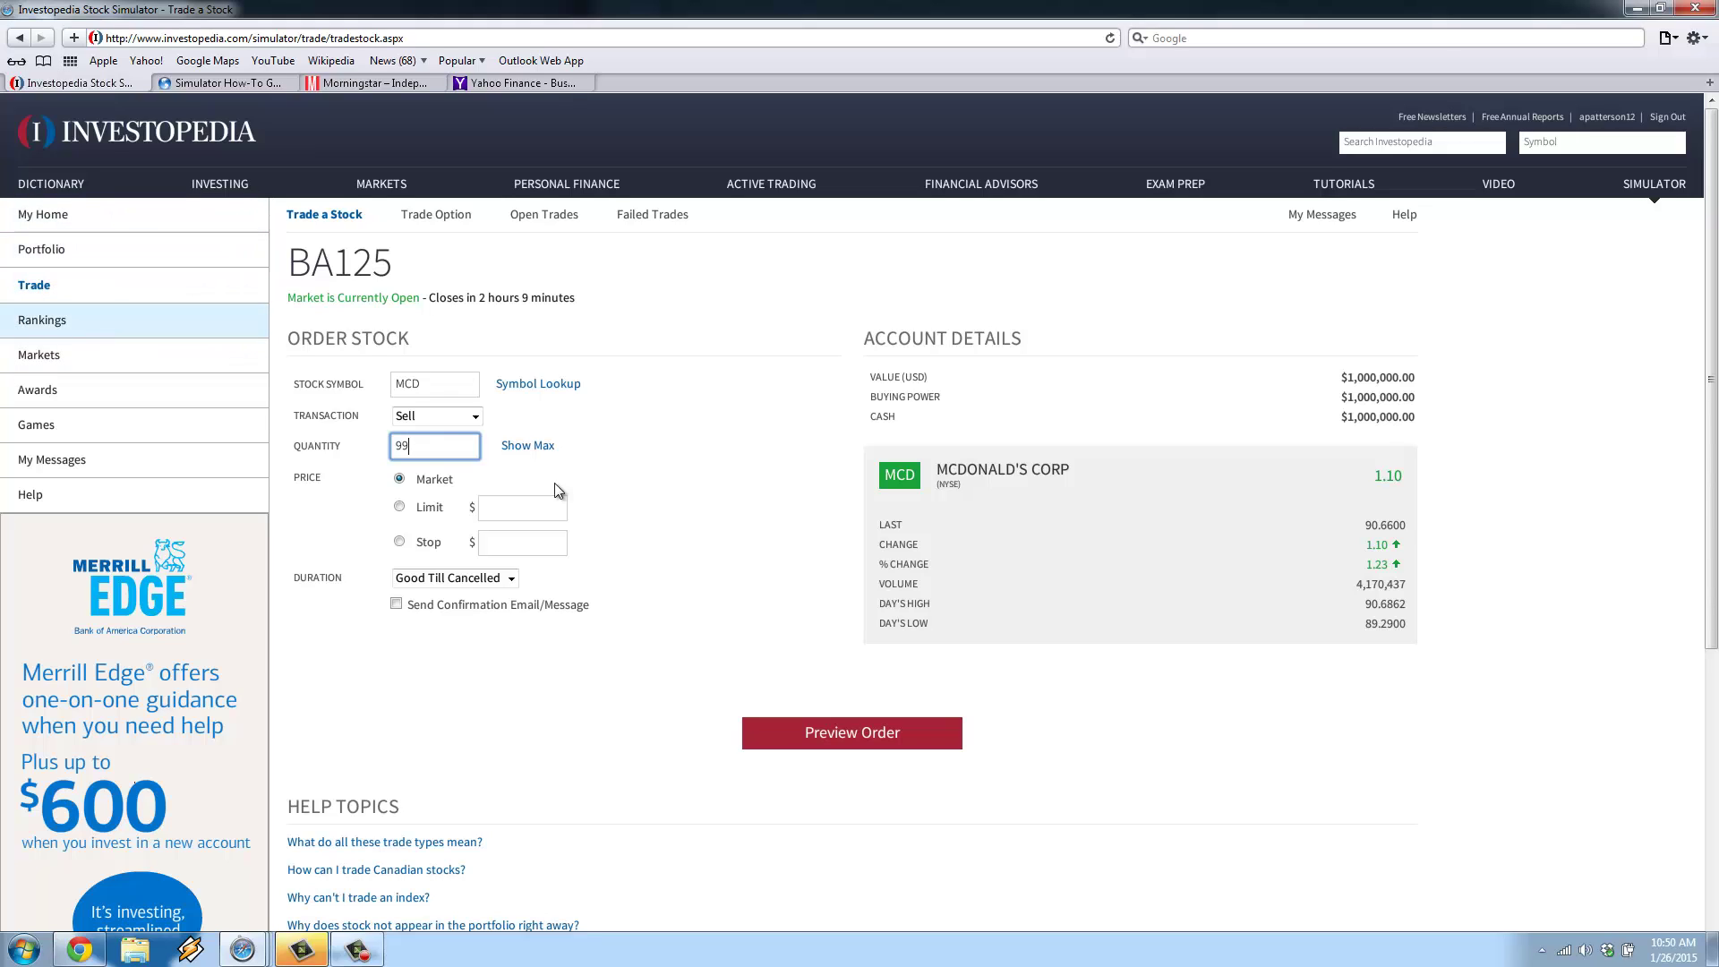
key("BackSpace")
key("BackSpace")
type("100")
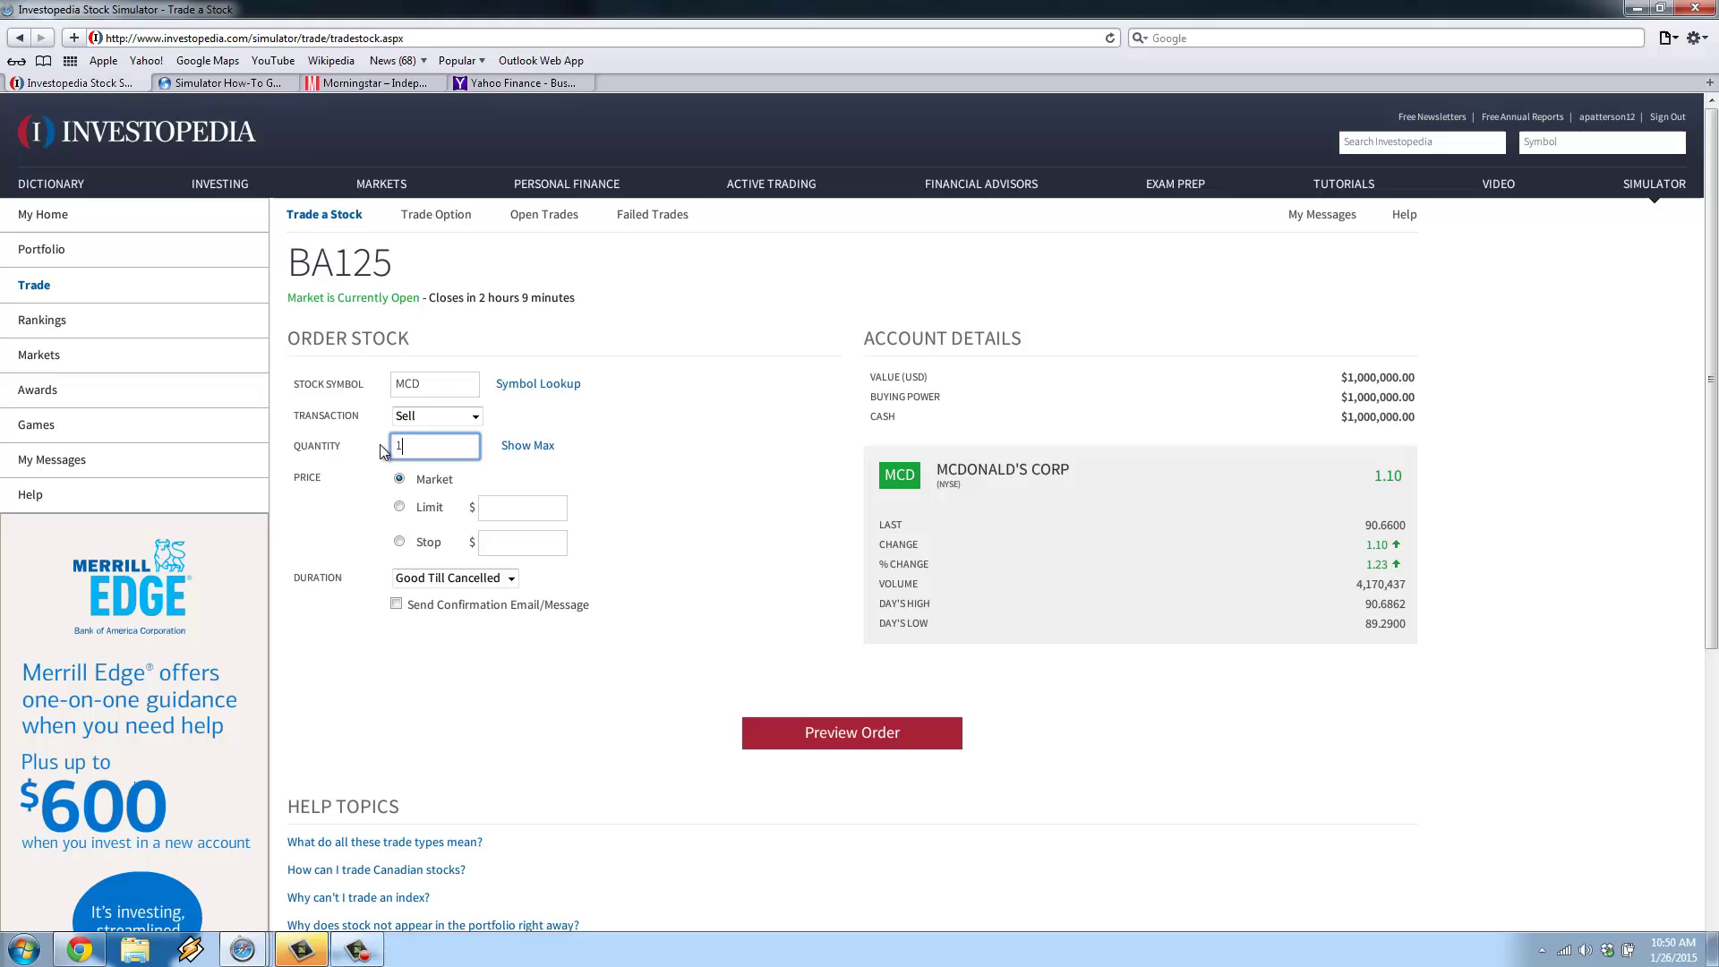
left_click(582, 473)
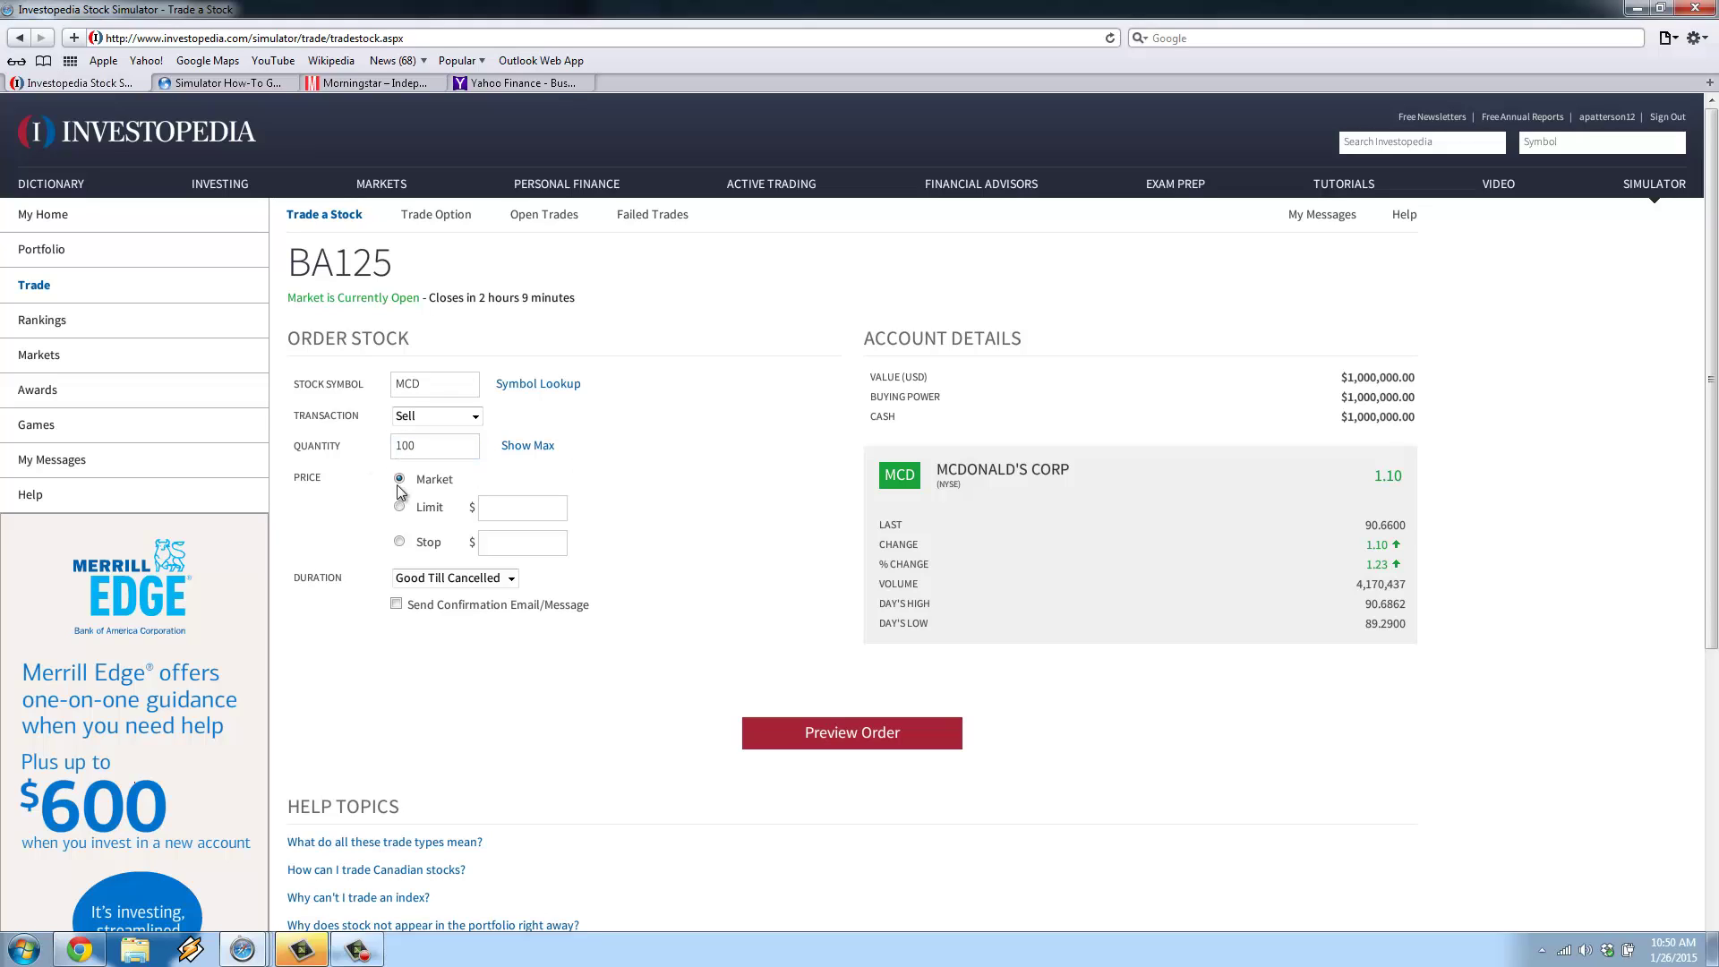
left_click(400, 479)
left_click(445, 582)
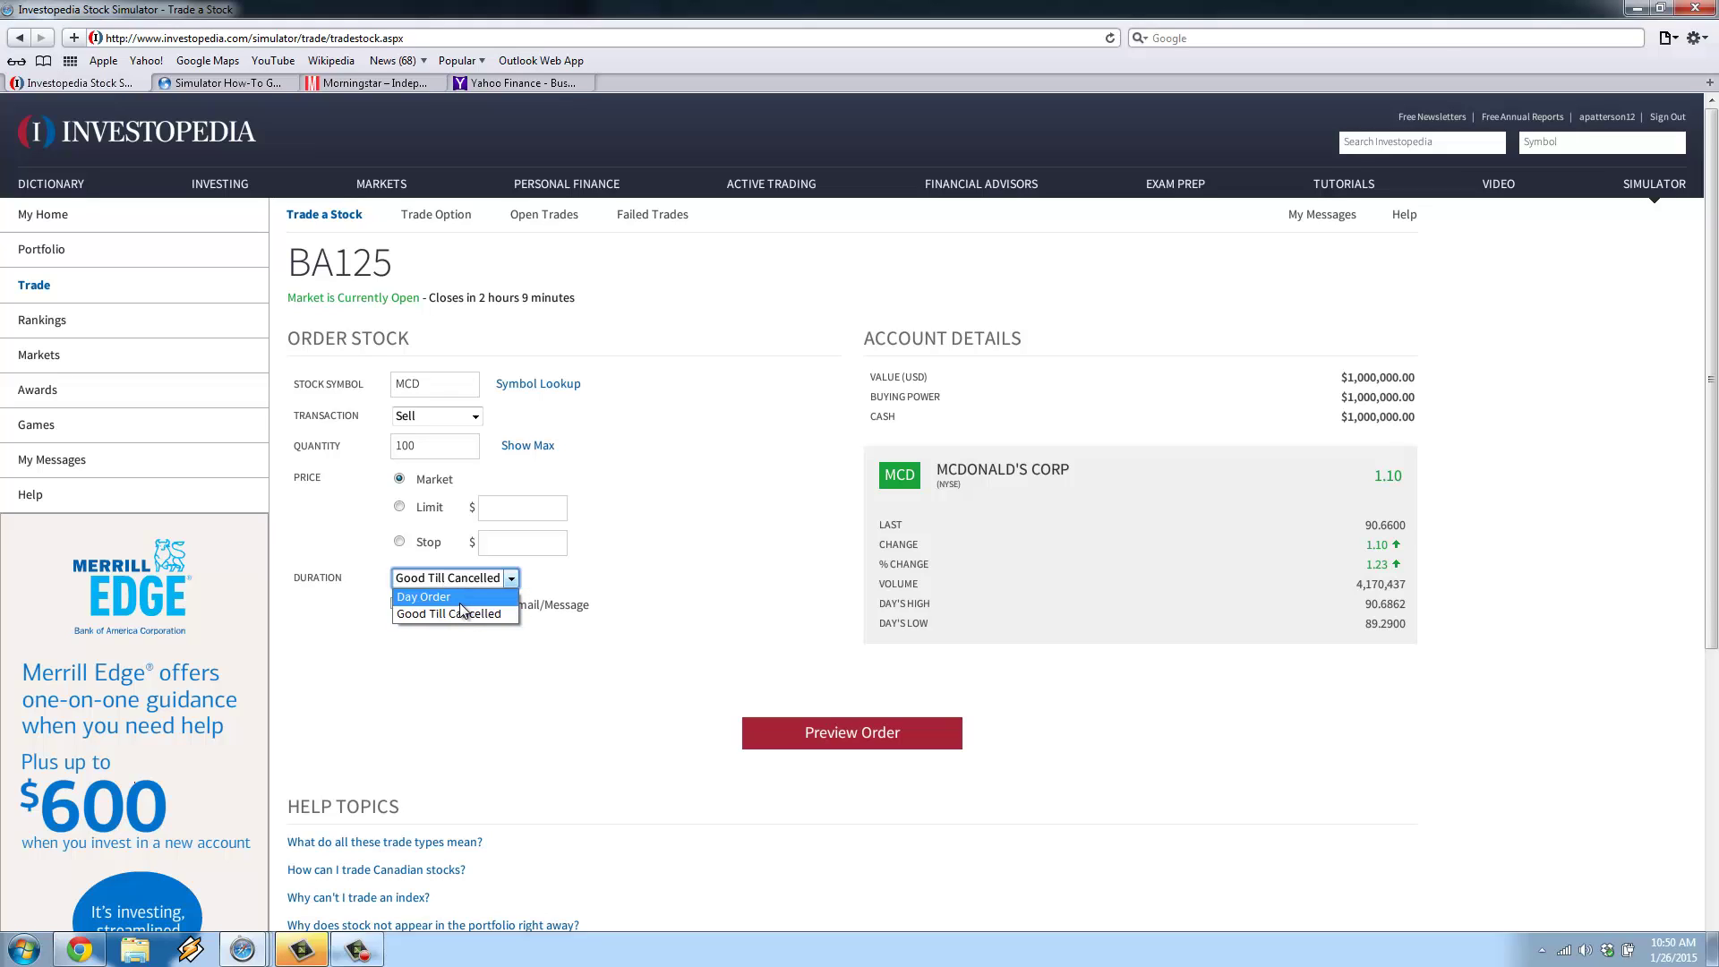
left_click(461, 612)
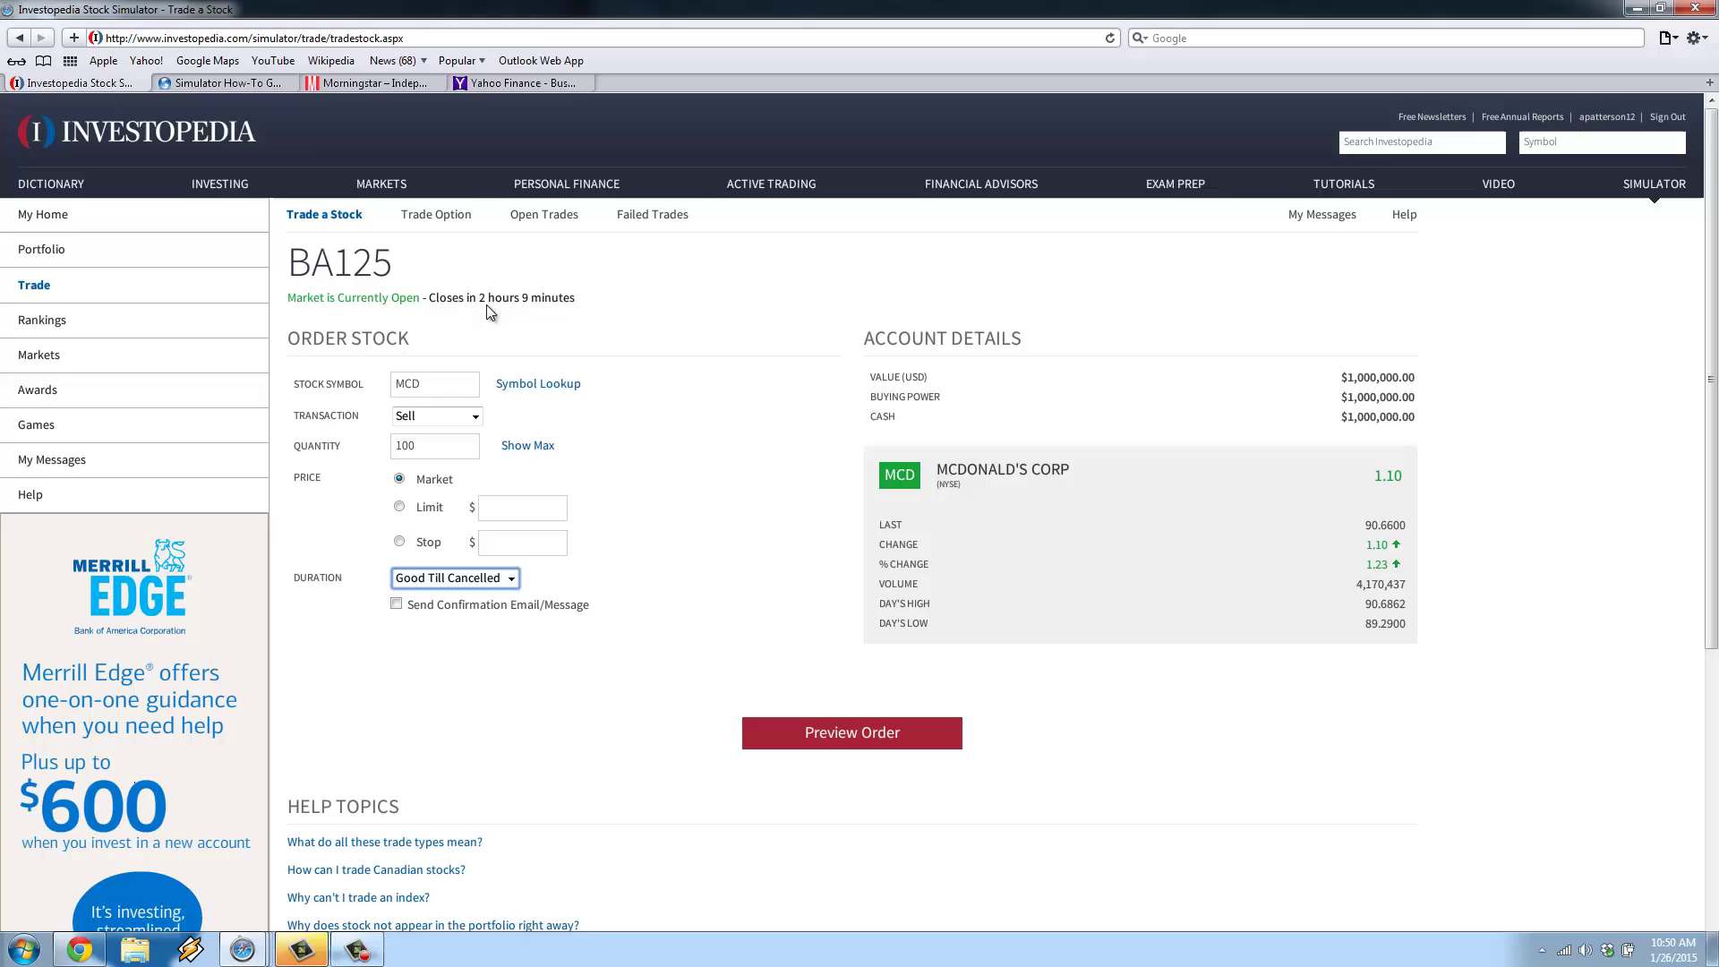
left_click_drag(289, 246, 577, 302)
left_click(577, 302)
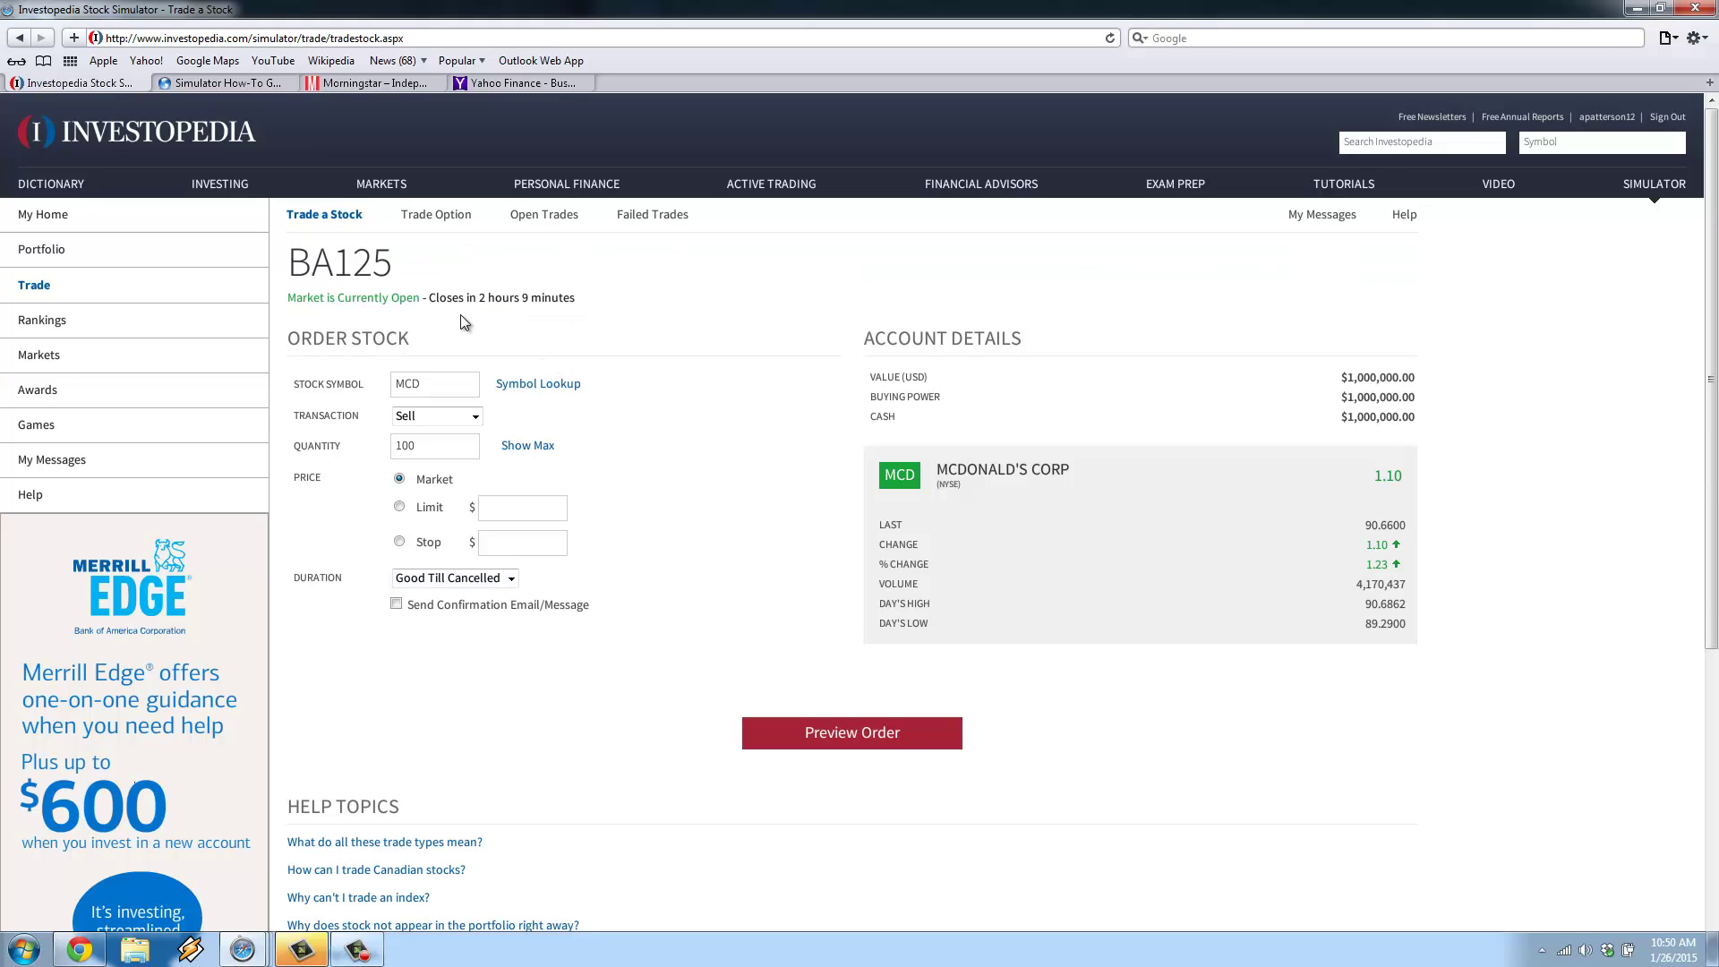
Choose Tesla (TSLA) as the symbol and change the transaction from Sell Short to Buy.
left_click(455, 417)
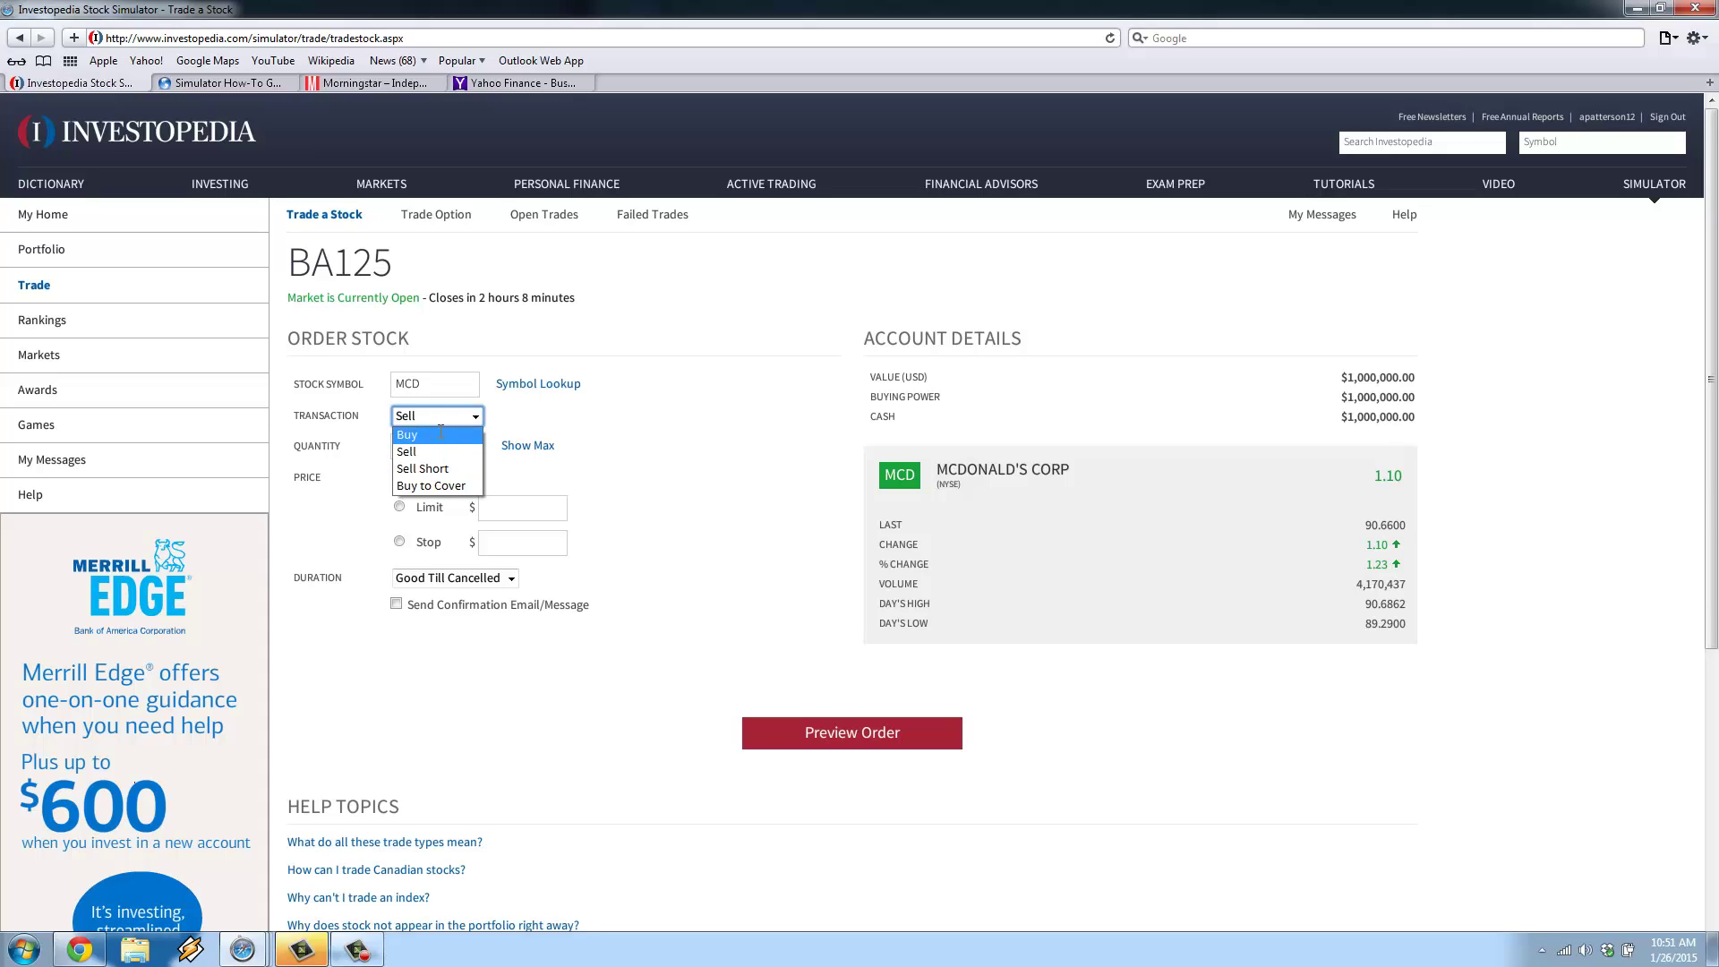
left_click(443, 468)
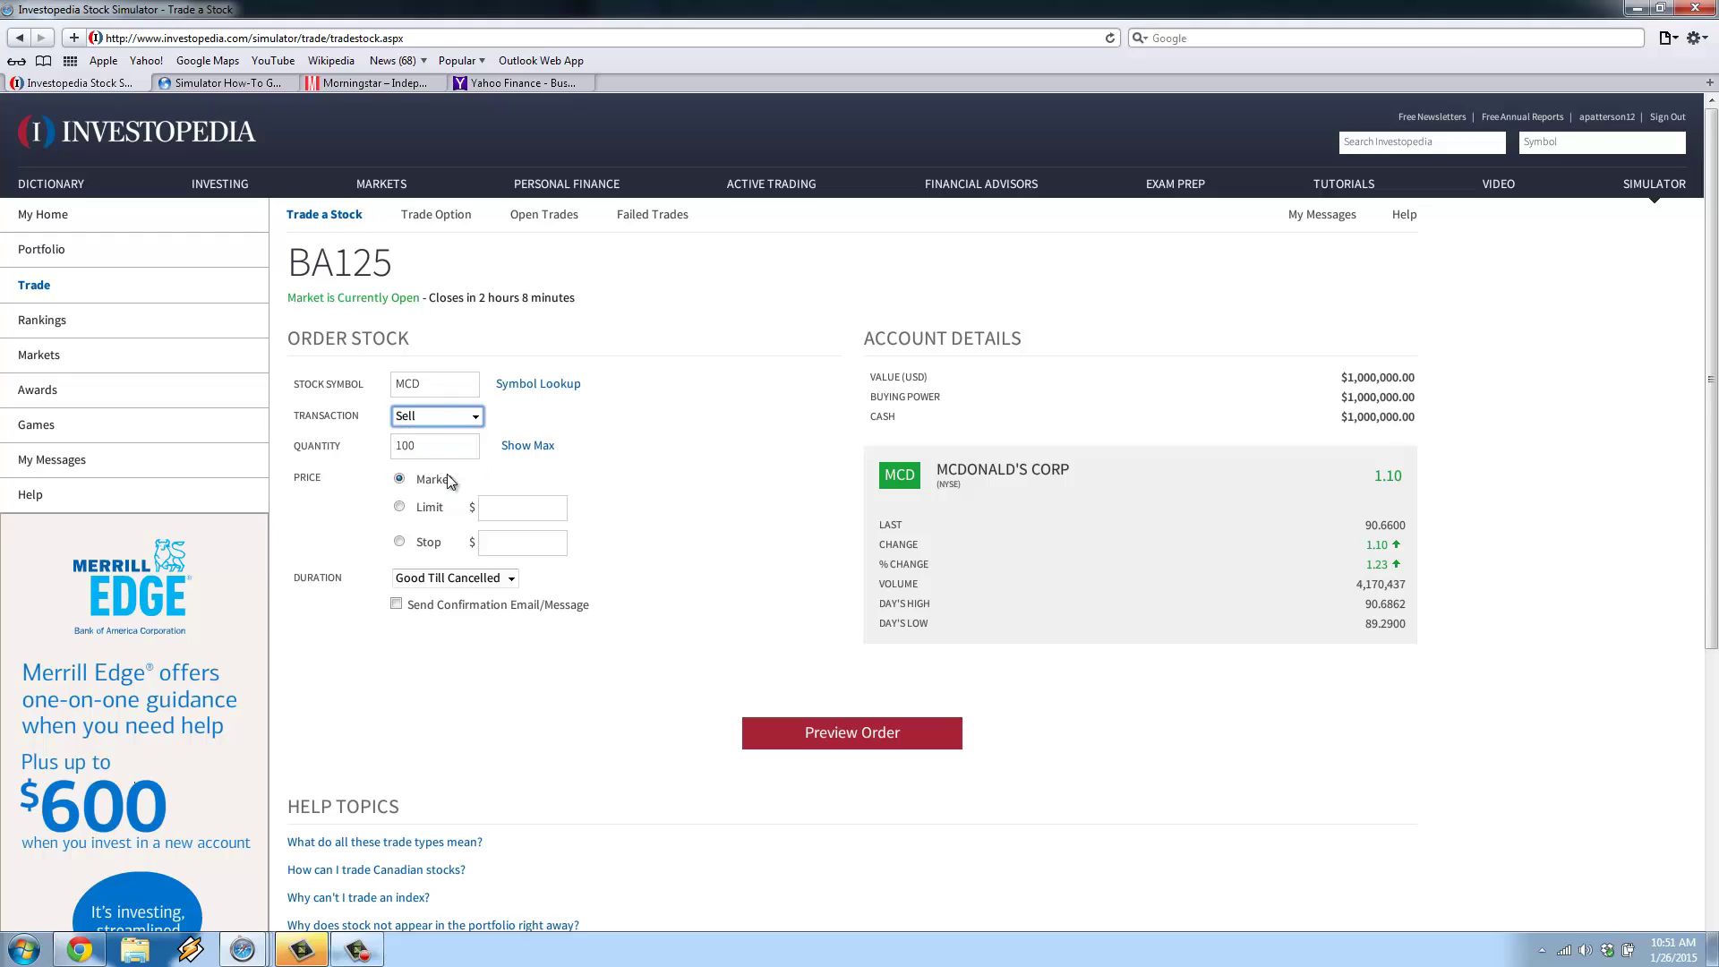
key("shift+Tab")
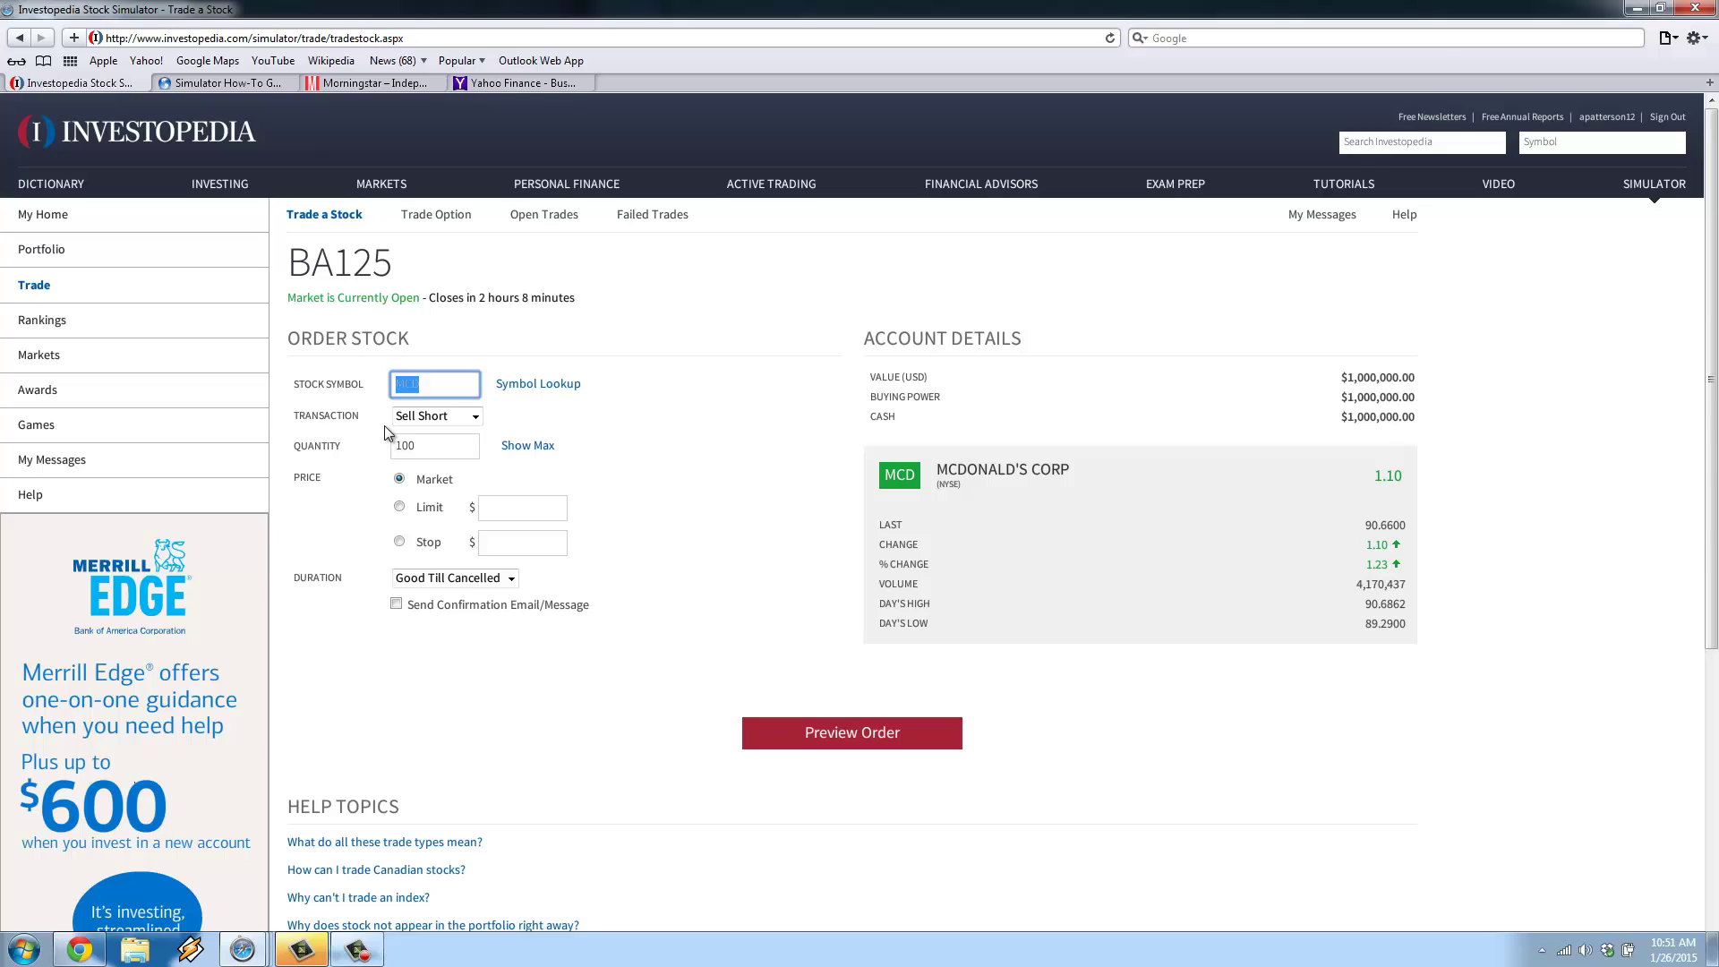
type("sla")
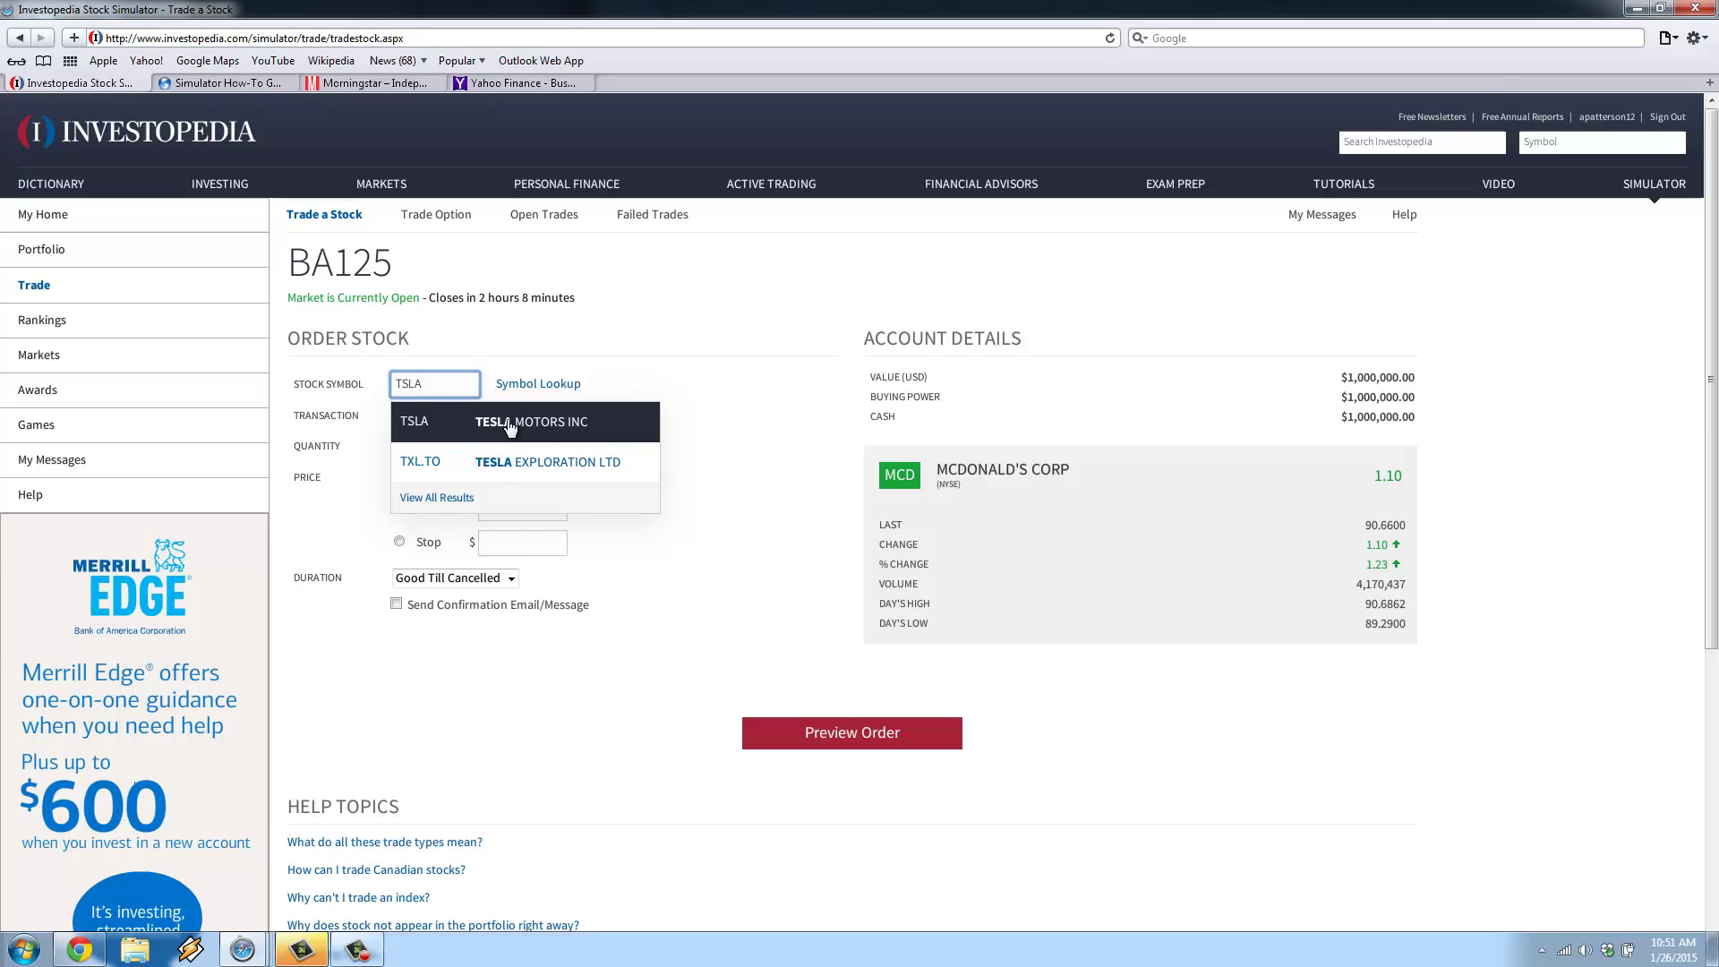
left_click(511, 426)
left_click(427, 438)
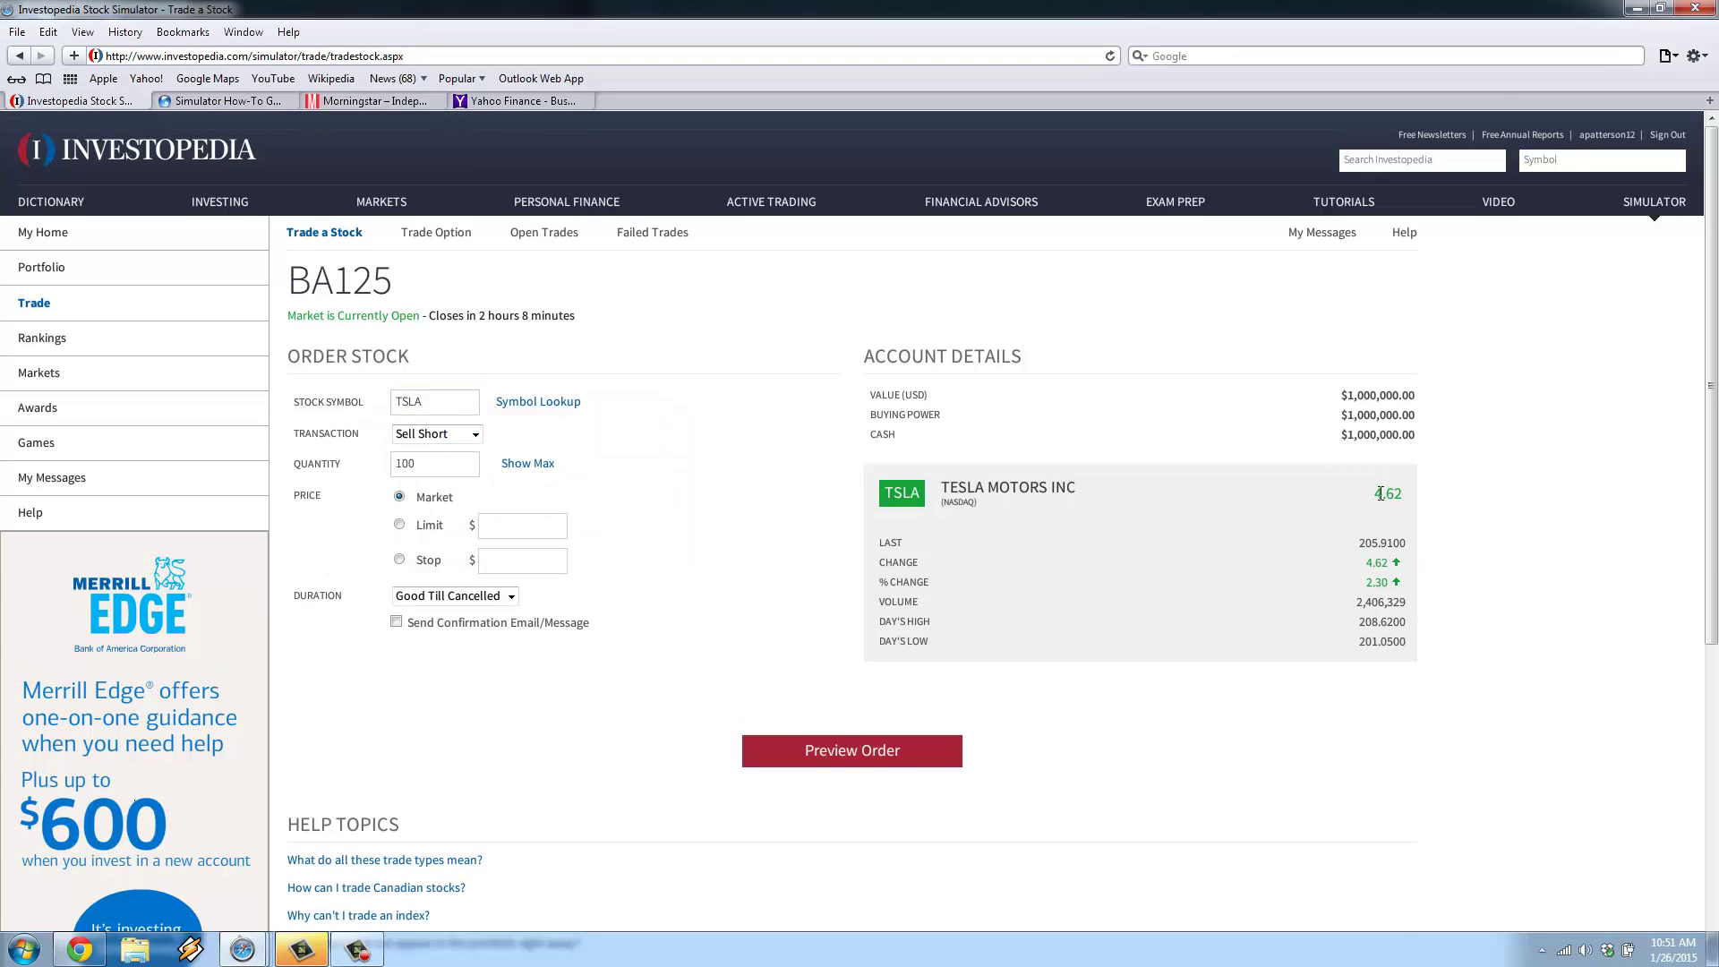
left_click_drag(1378, 498, 1413, 497)
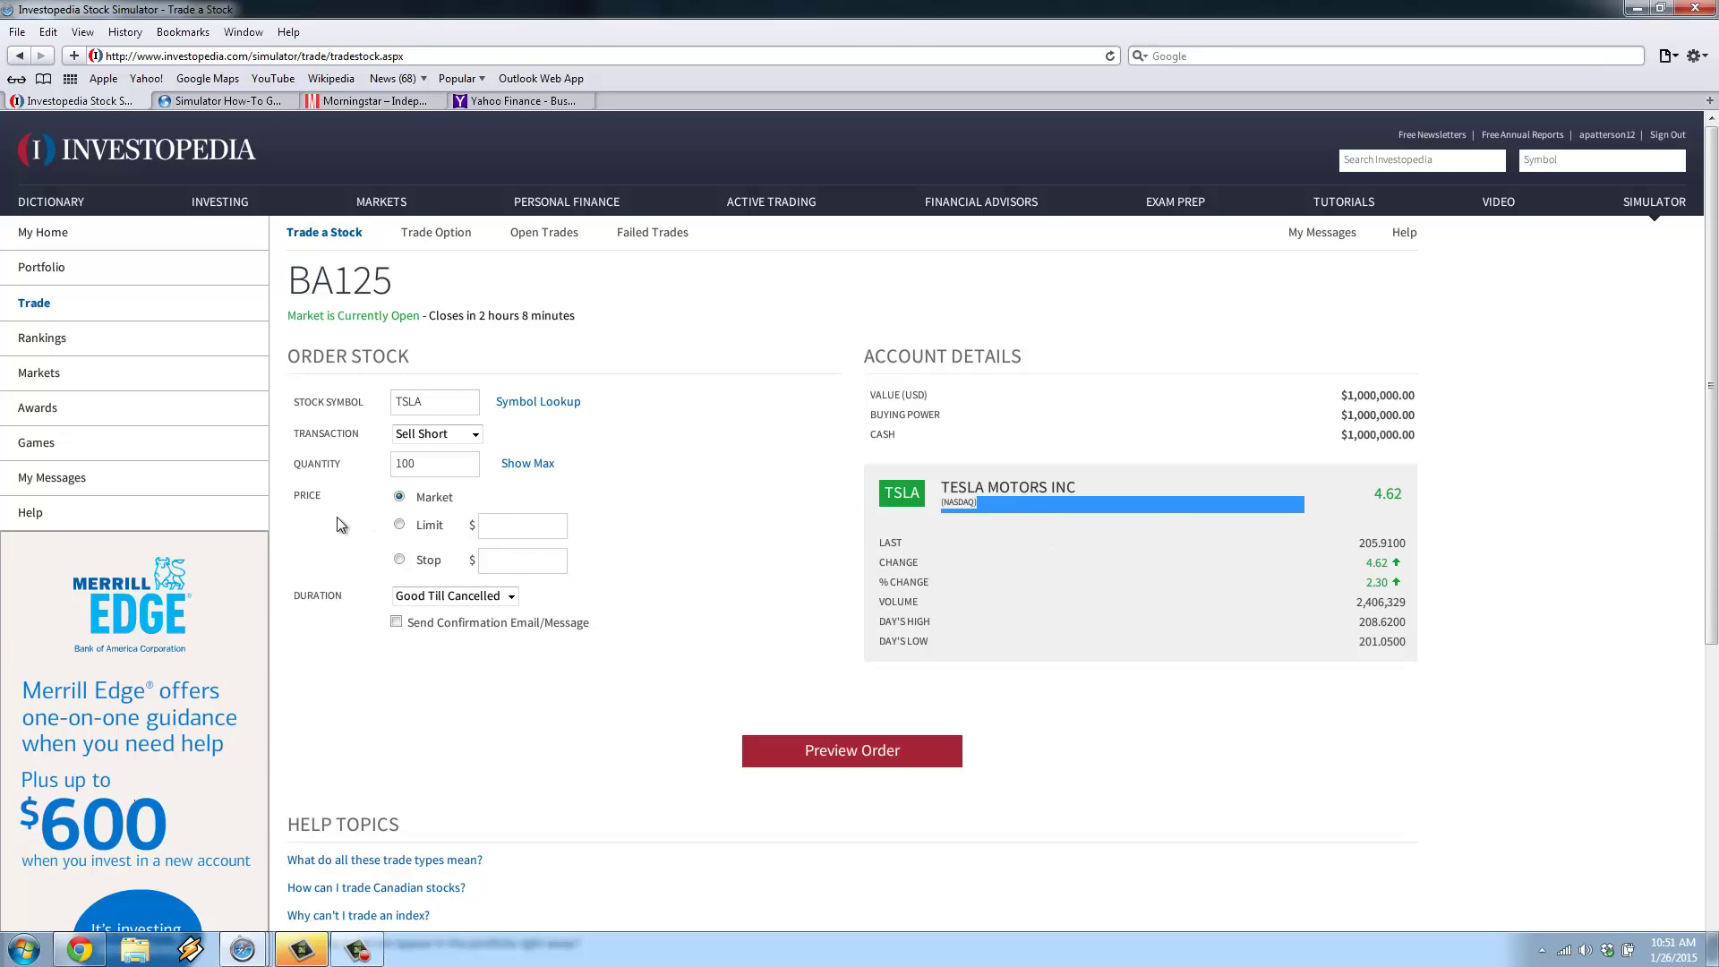
left_click(450, 439)
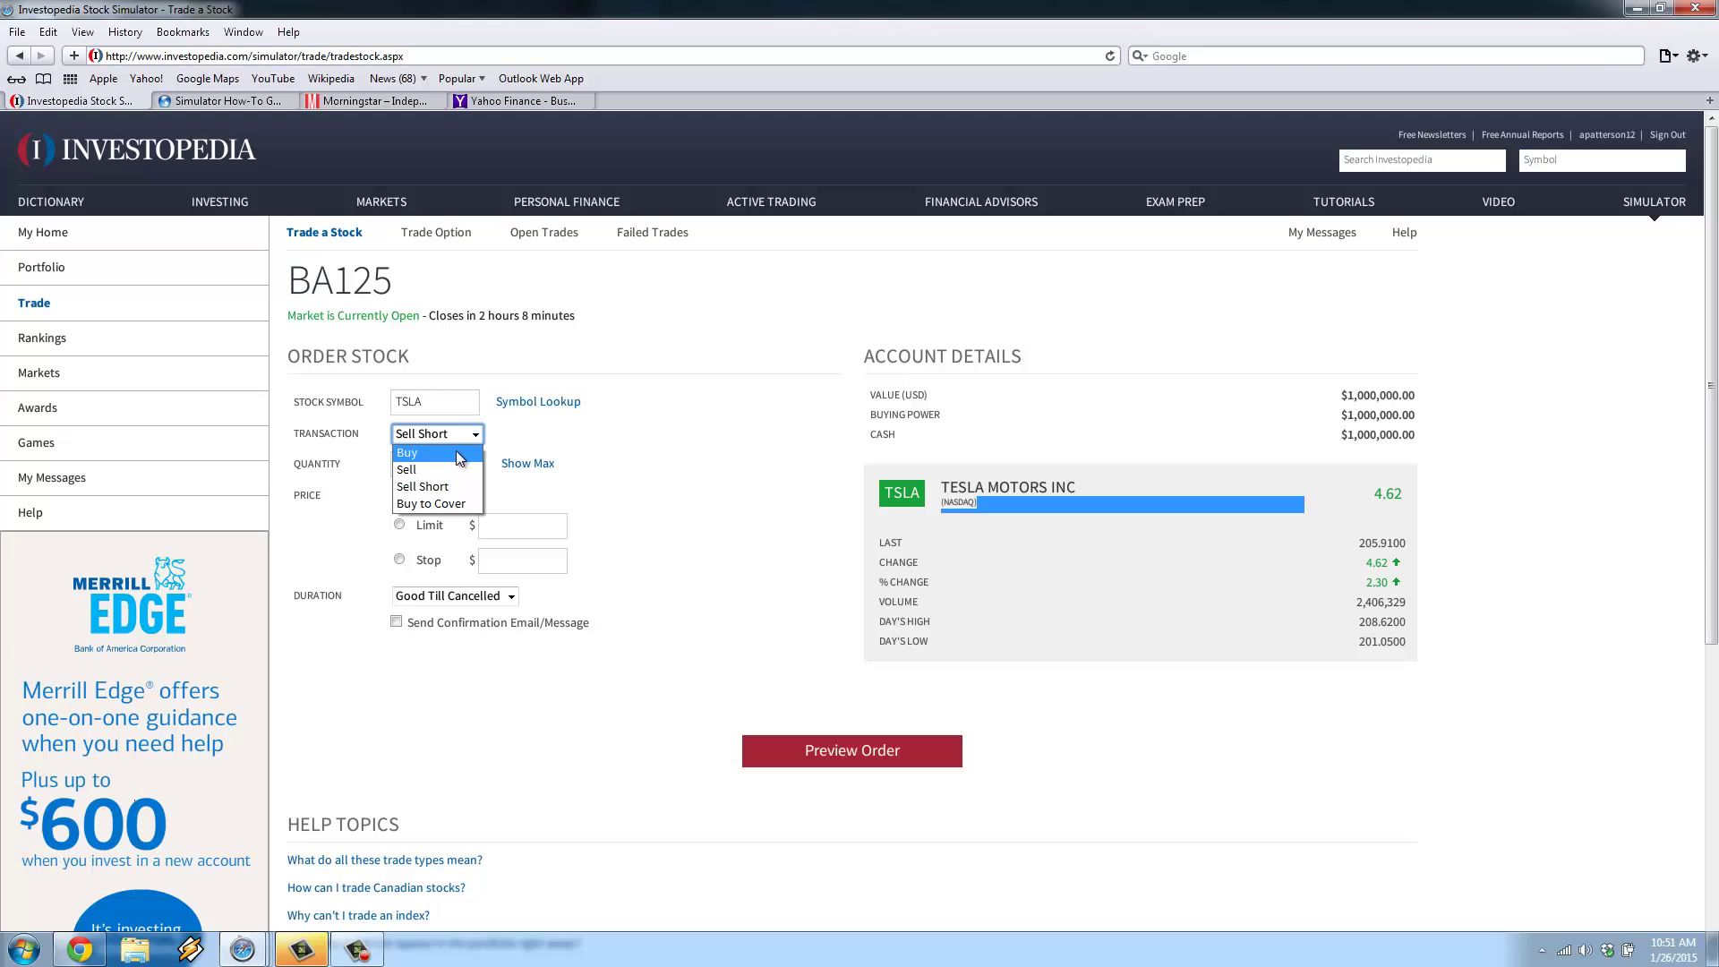
left_click(459, 455)
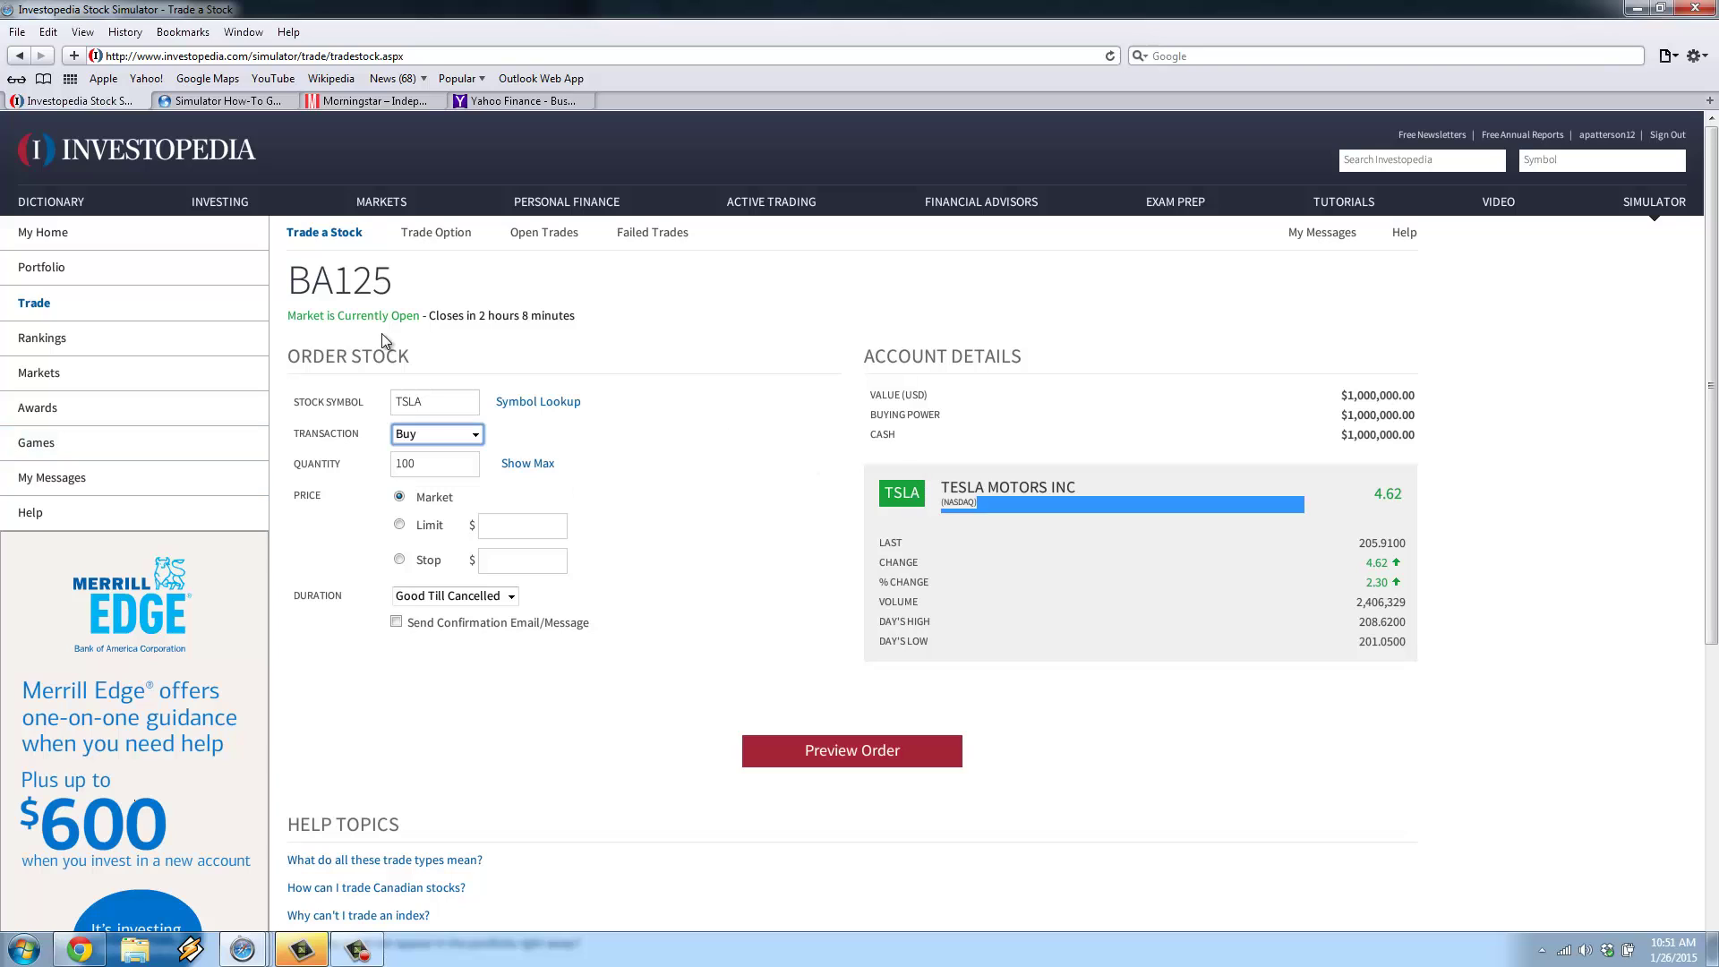
Return to the Simulator How-To Guide tab and scroll through The Portfolio Summary Page article.
left_click(212, 100)
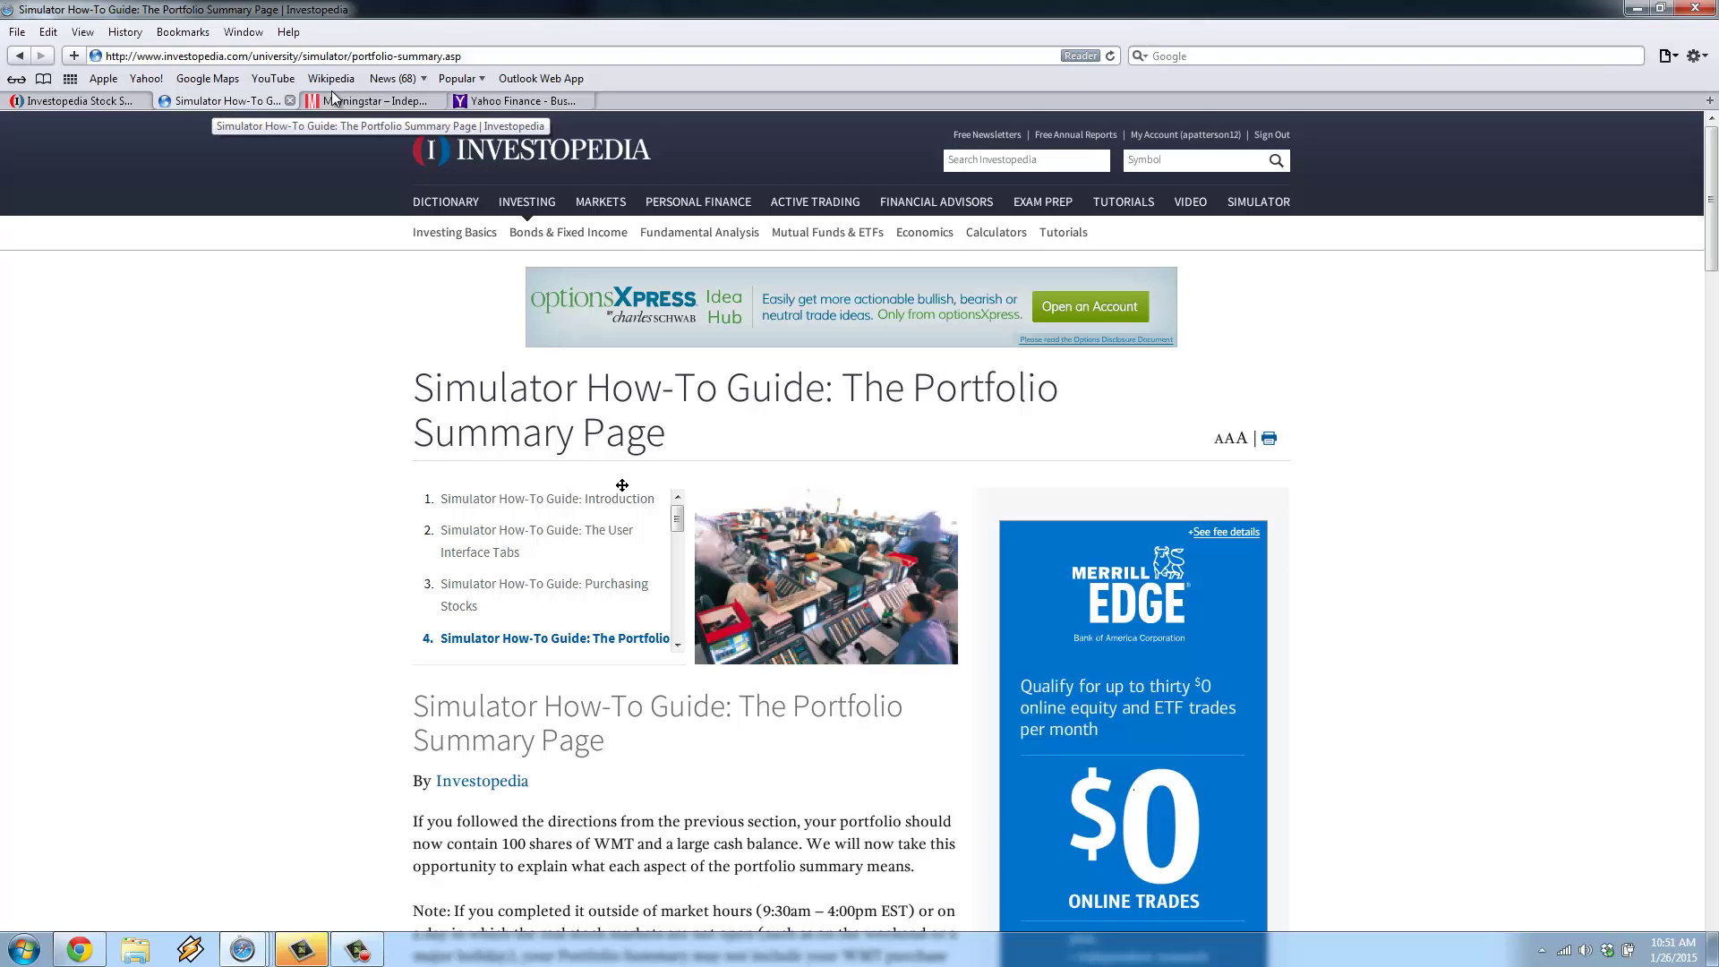
scroll(667, 517, "down", 2)
right_click(677, 521)
left_click(678, 521)
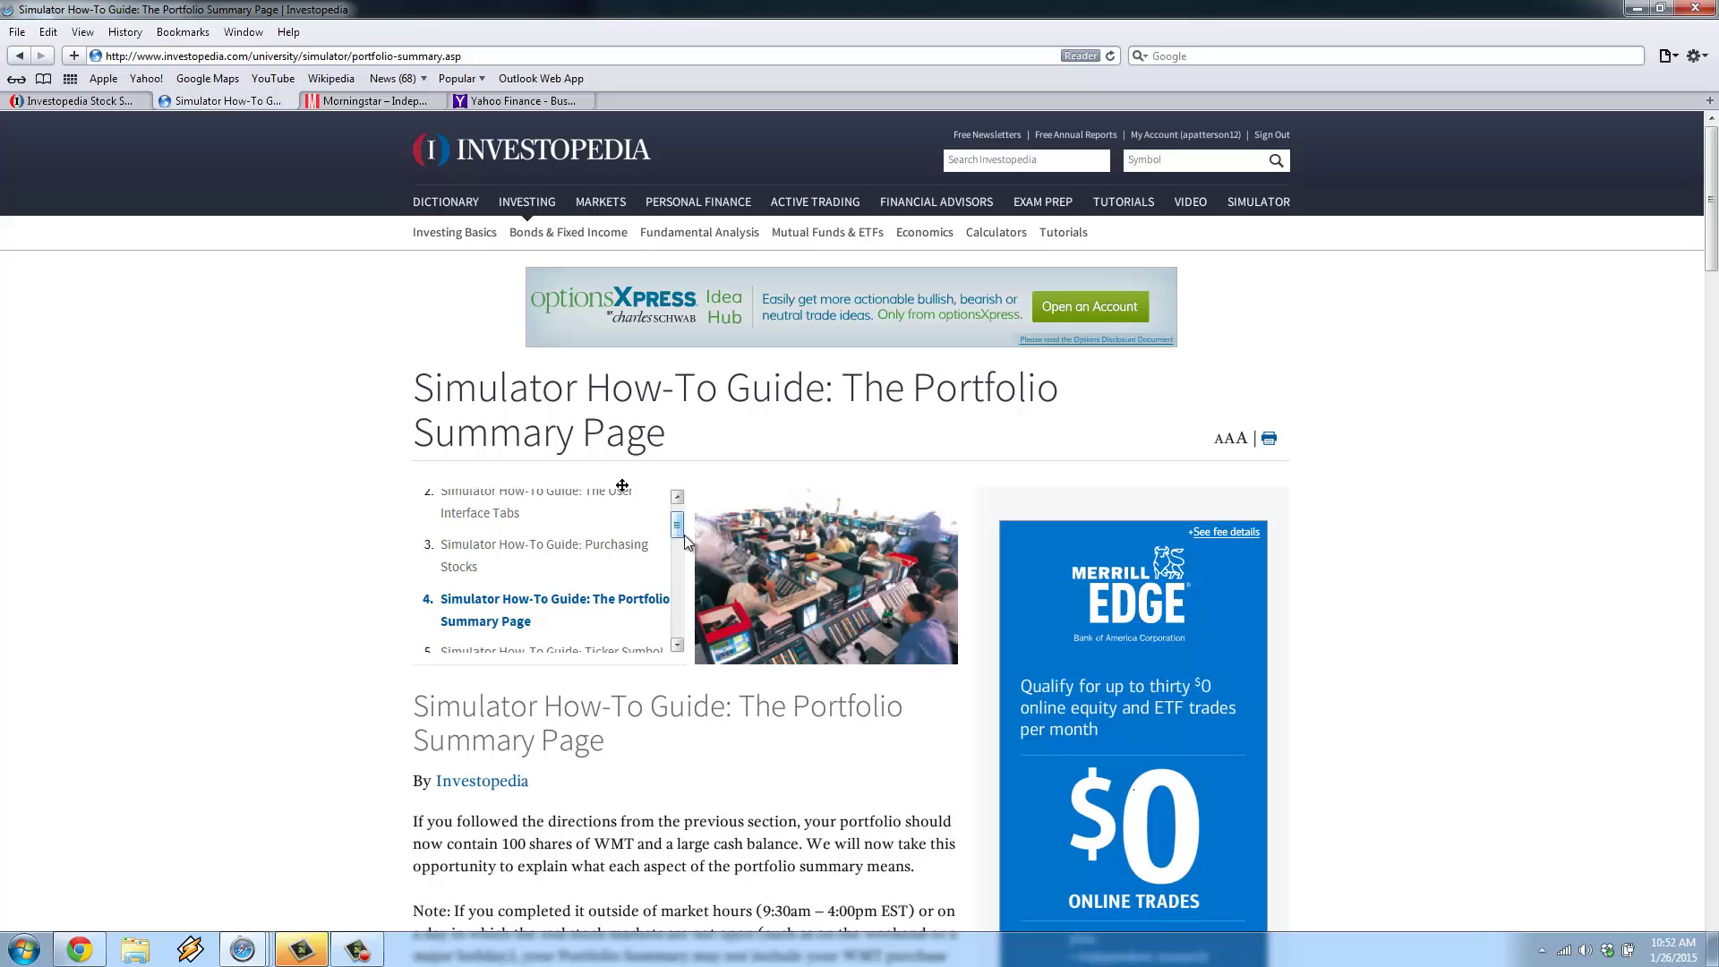
left_click_drag(684, 528, 686, 537)
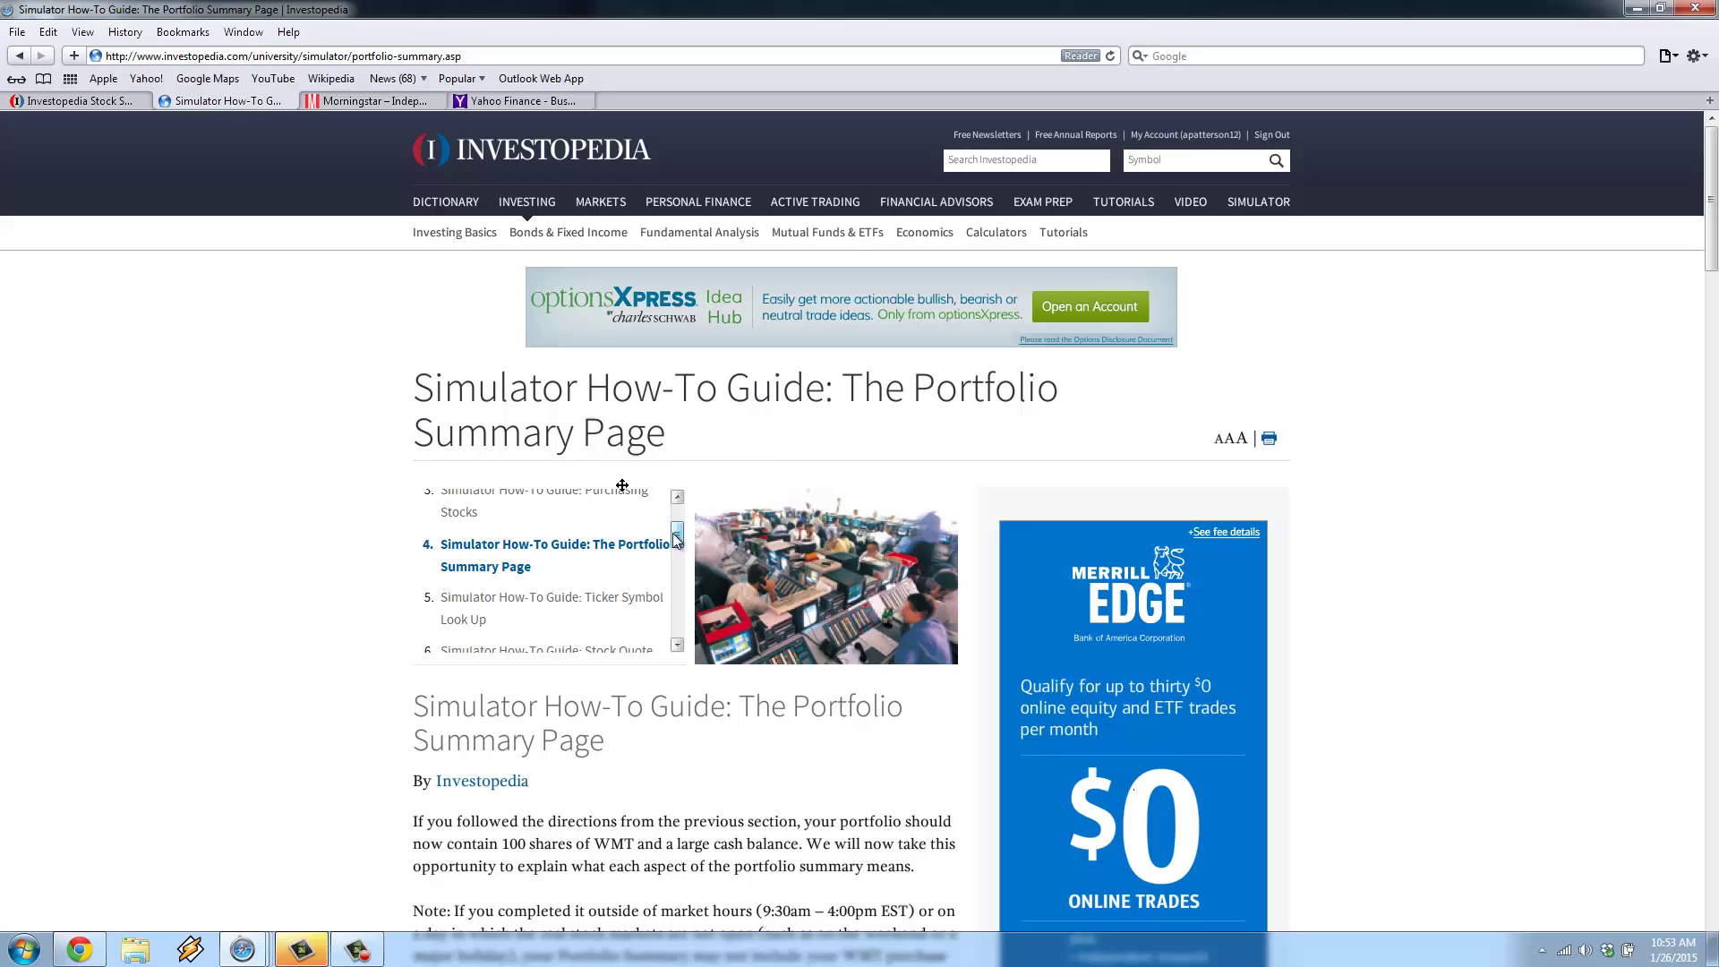
Scroll the How-To Guide contents to items 9–12, including Short Selling and Covering Short Positions.
scroll(681, 555, "down", 1)
scroll(680, 555, "down", 2)
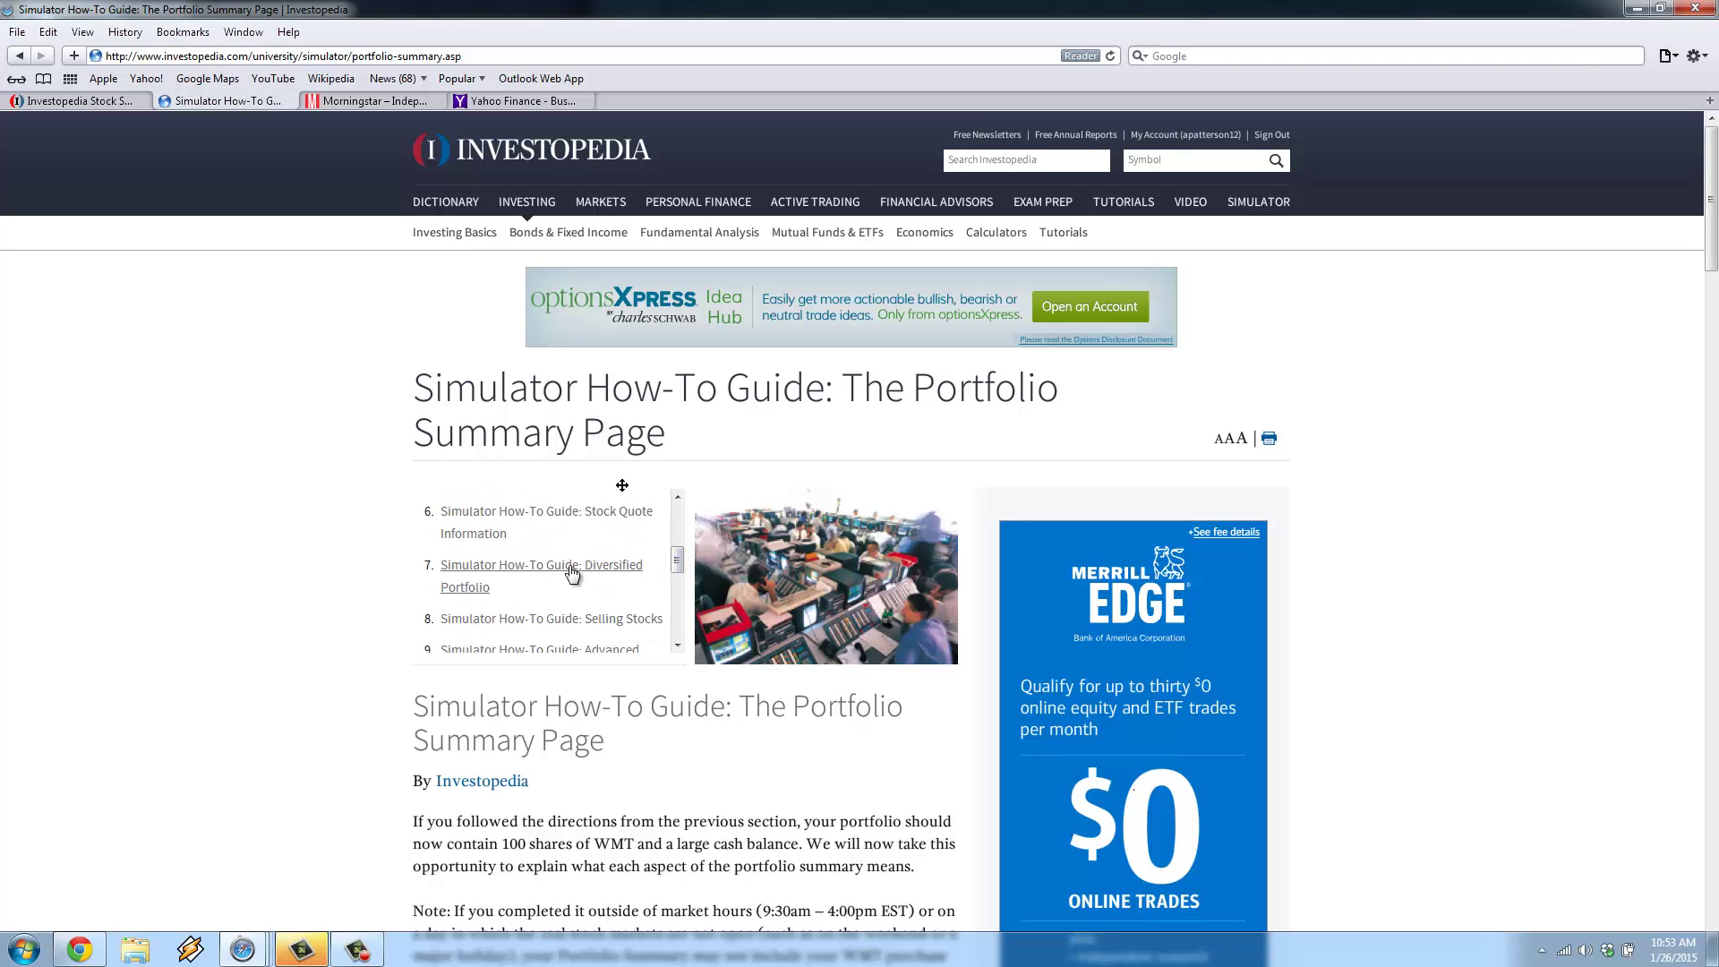
scroll(677, 562, "down", 1)
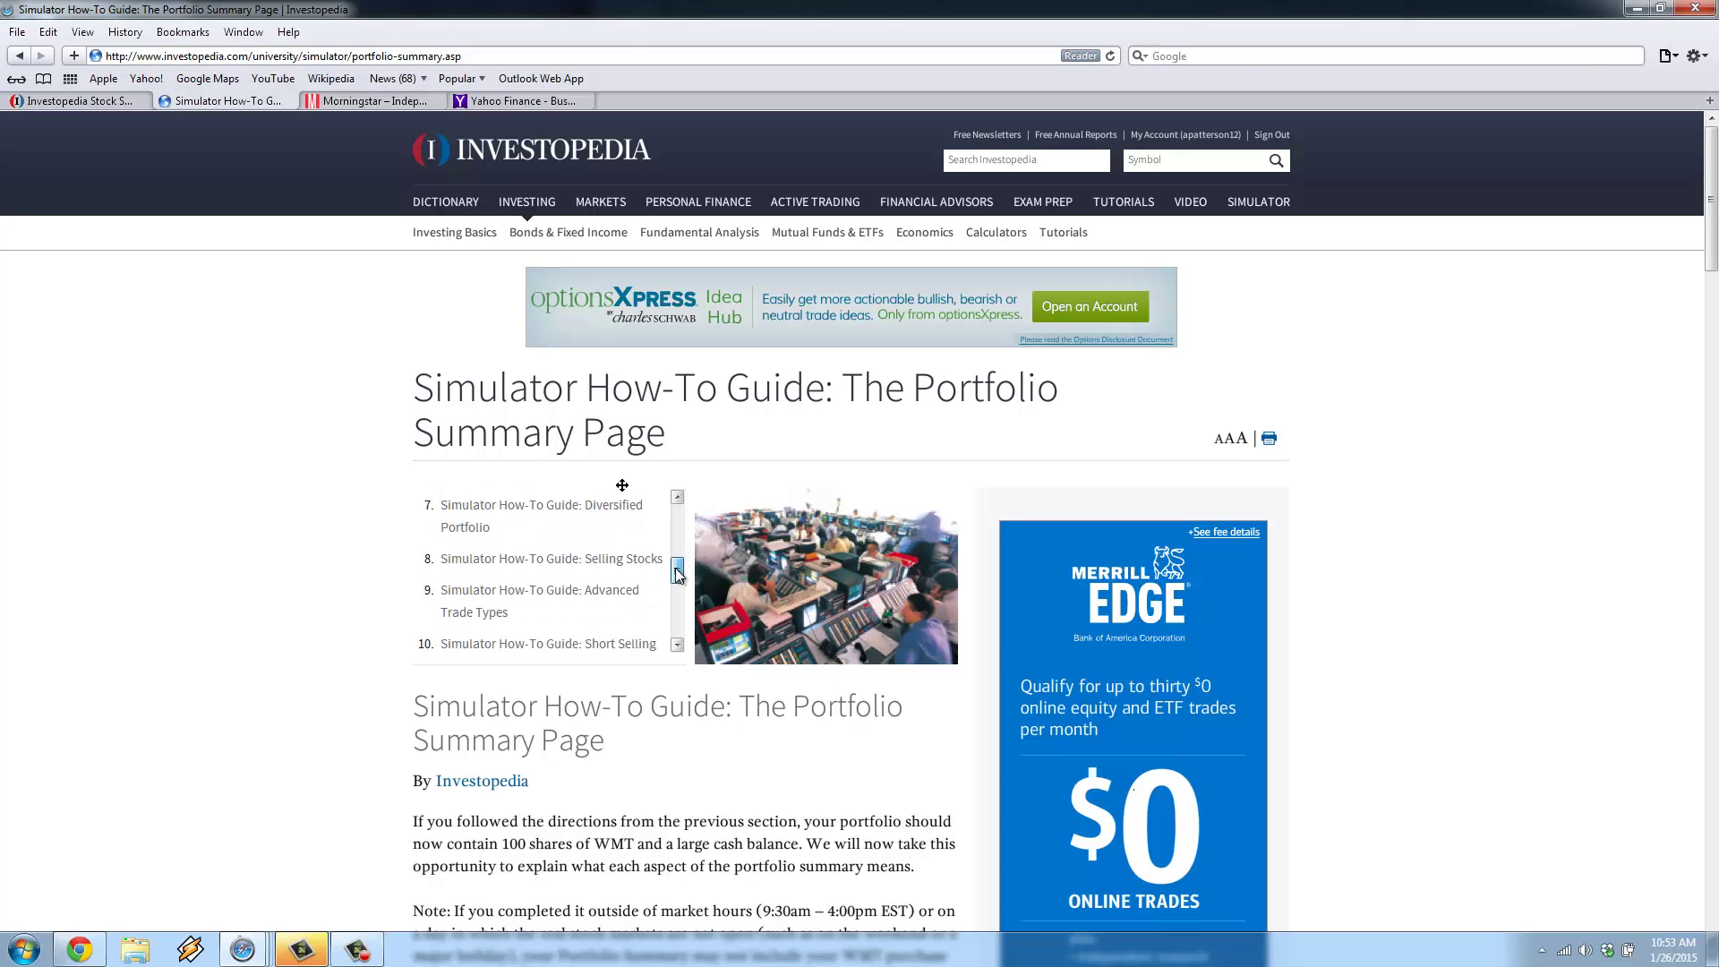
scroll(670, 573, "down", 1)
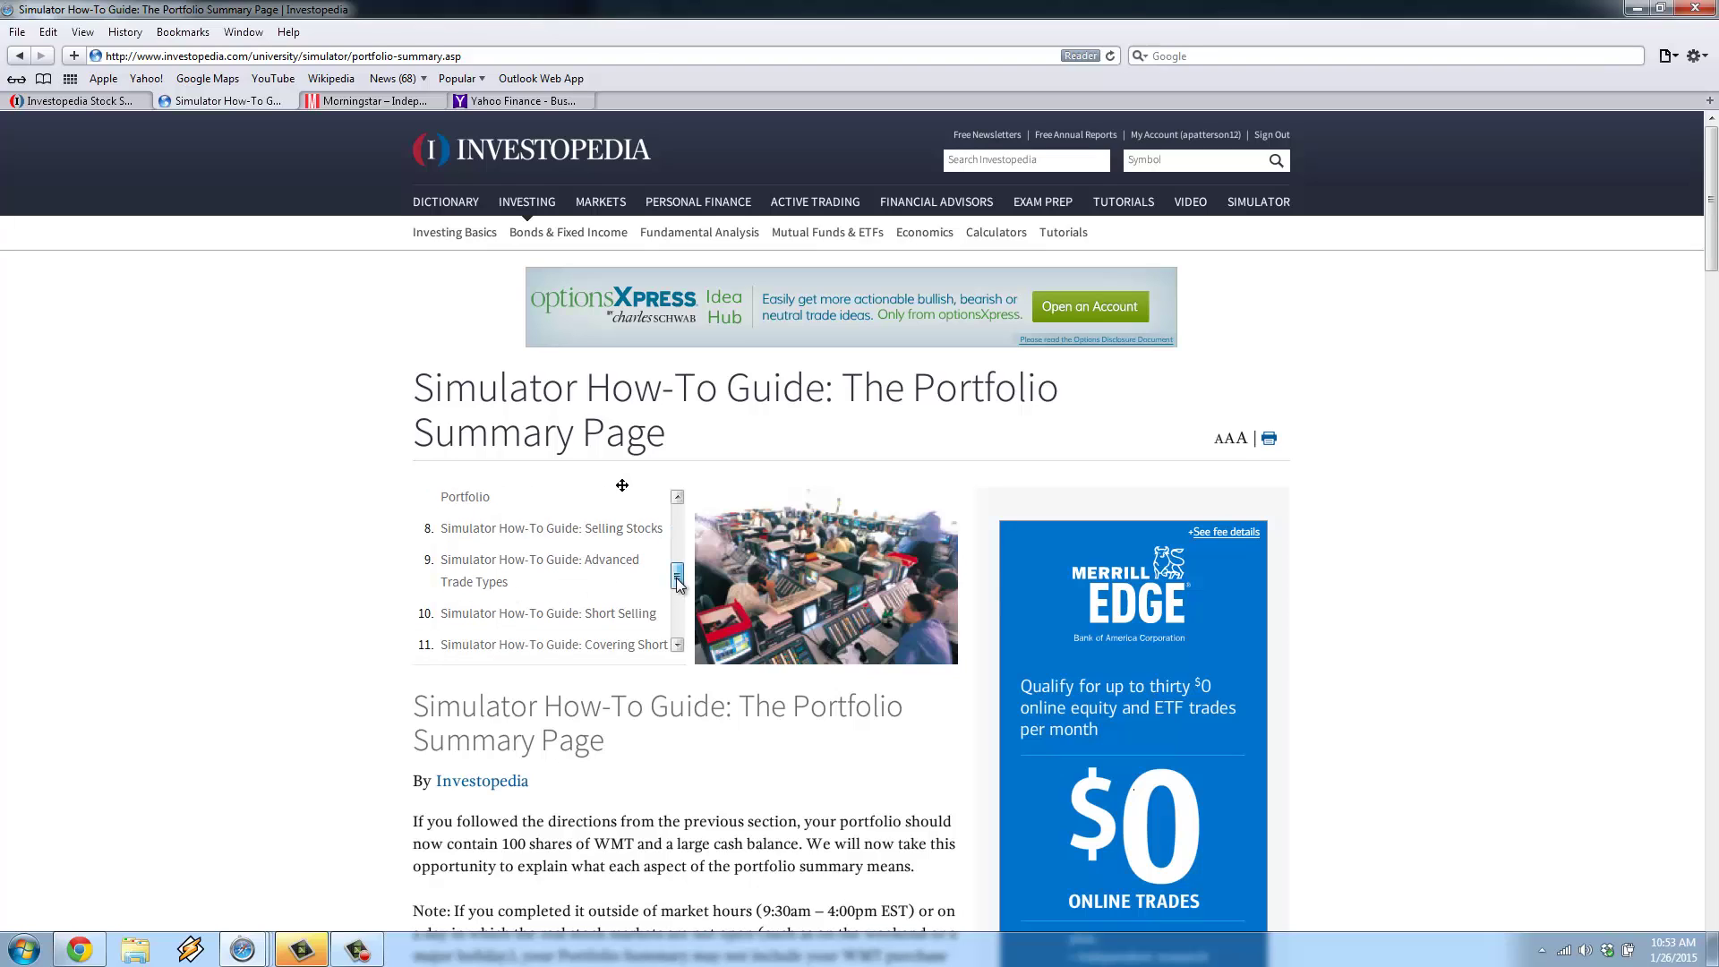
scroll(663, 572, "down", 1)
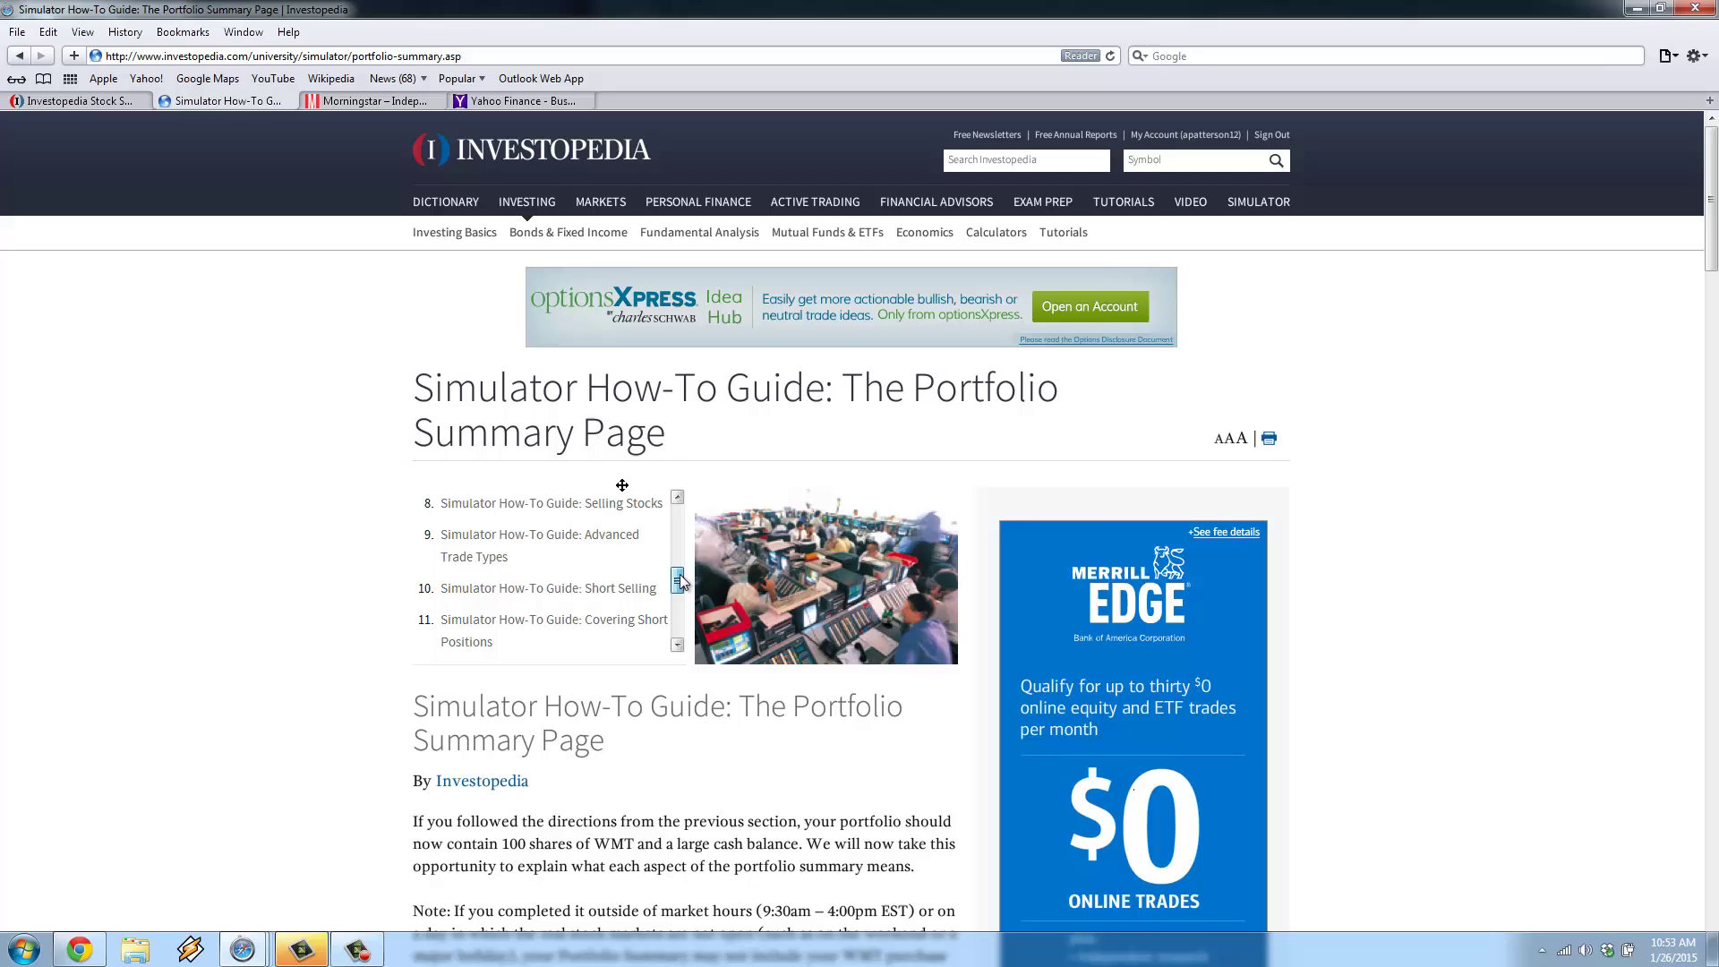
scroll(678, 582, "down", 3)
left_click_drag(678, 583, 692, 520)
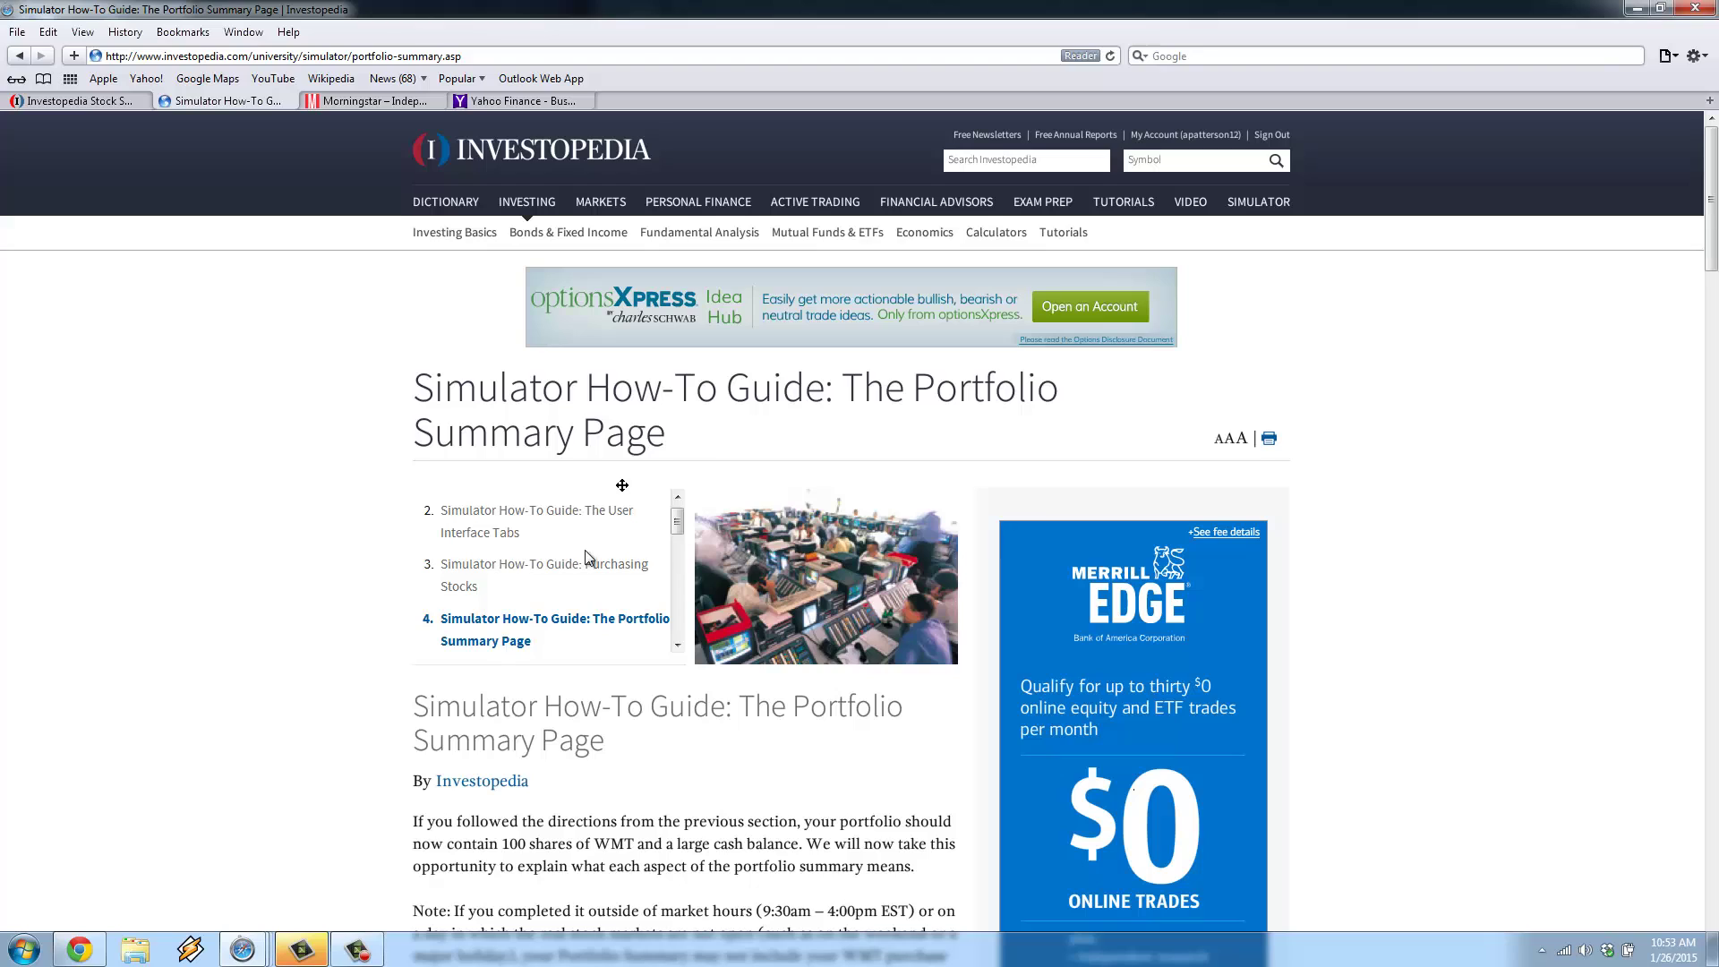
scroll(626, 569, "down", 5)
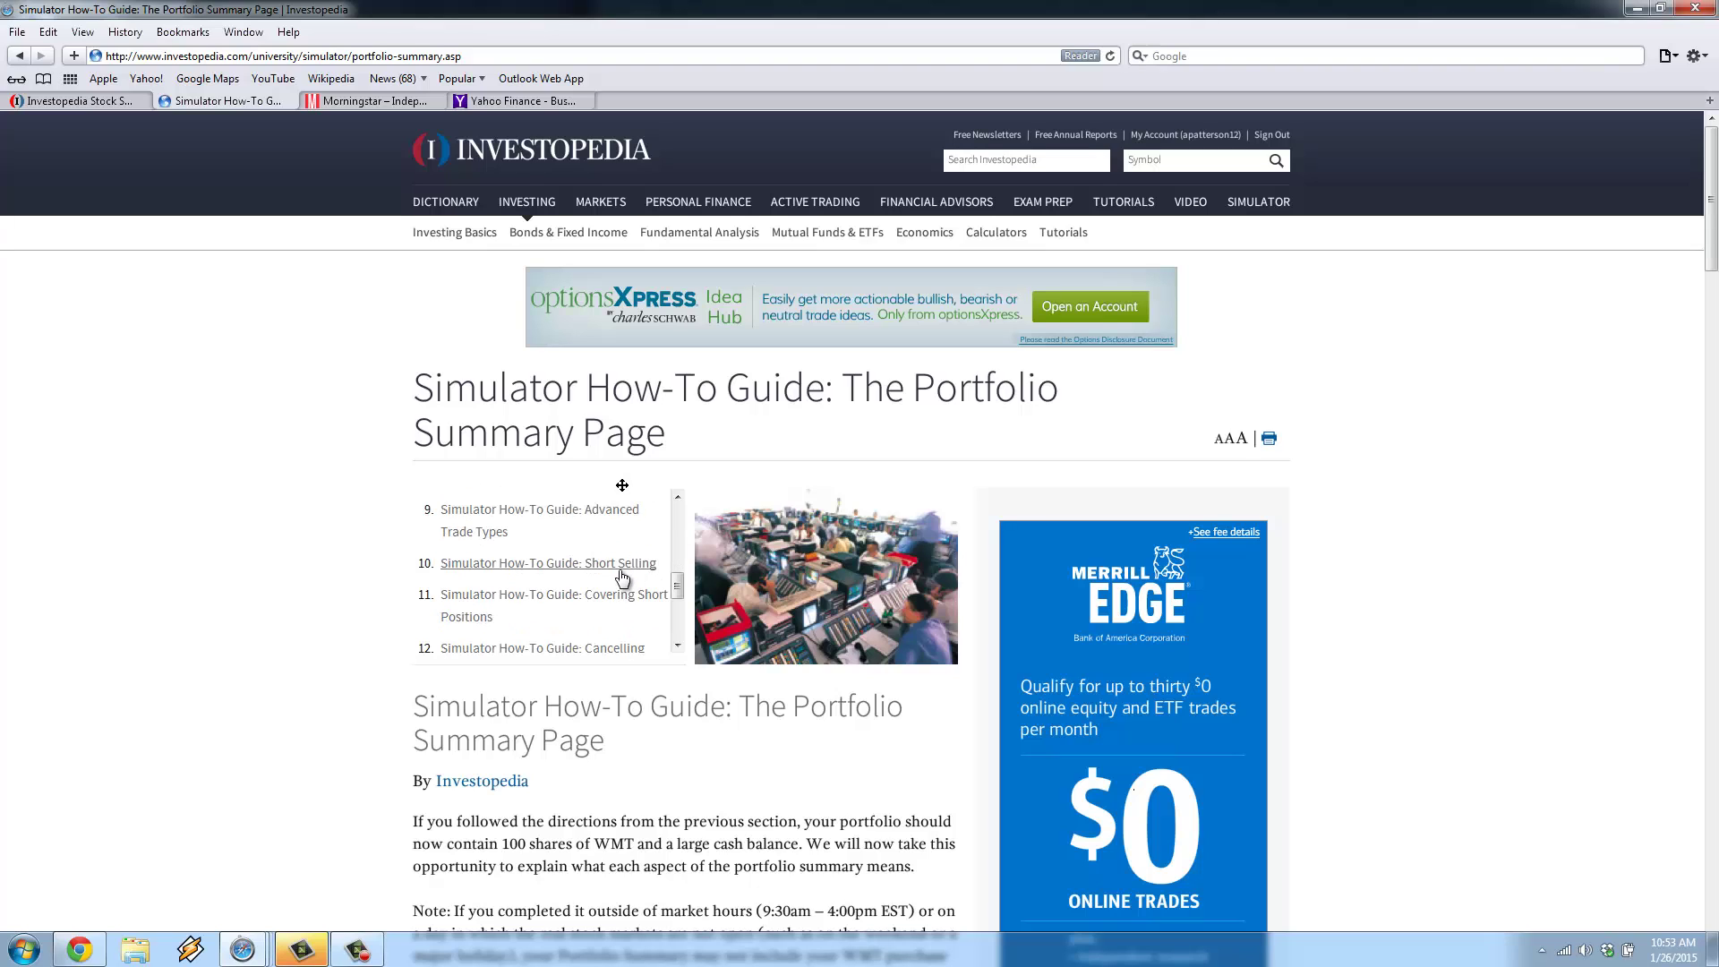
Switch to the Yahoo Finance MCD chart tab and open McDonald's Key Statistics page.
left_click(359, 94)
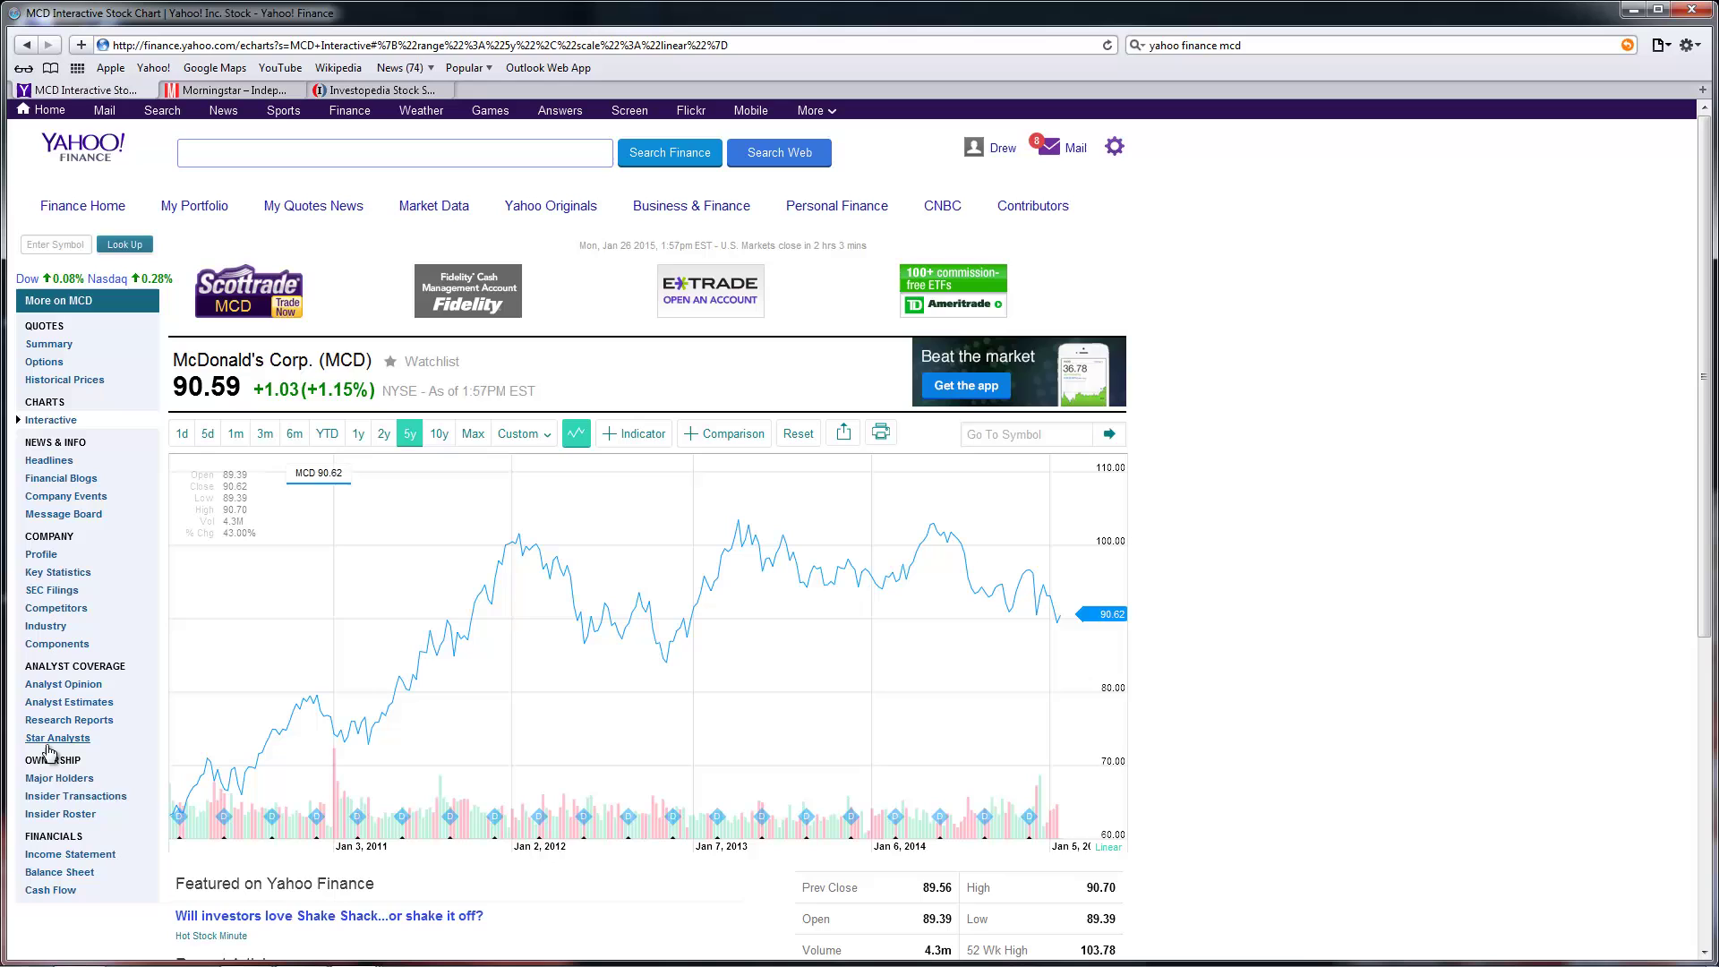
left_click(68, 573)
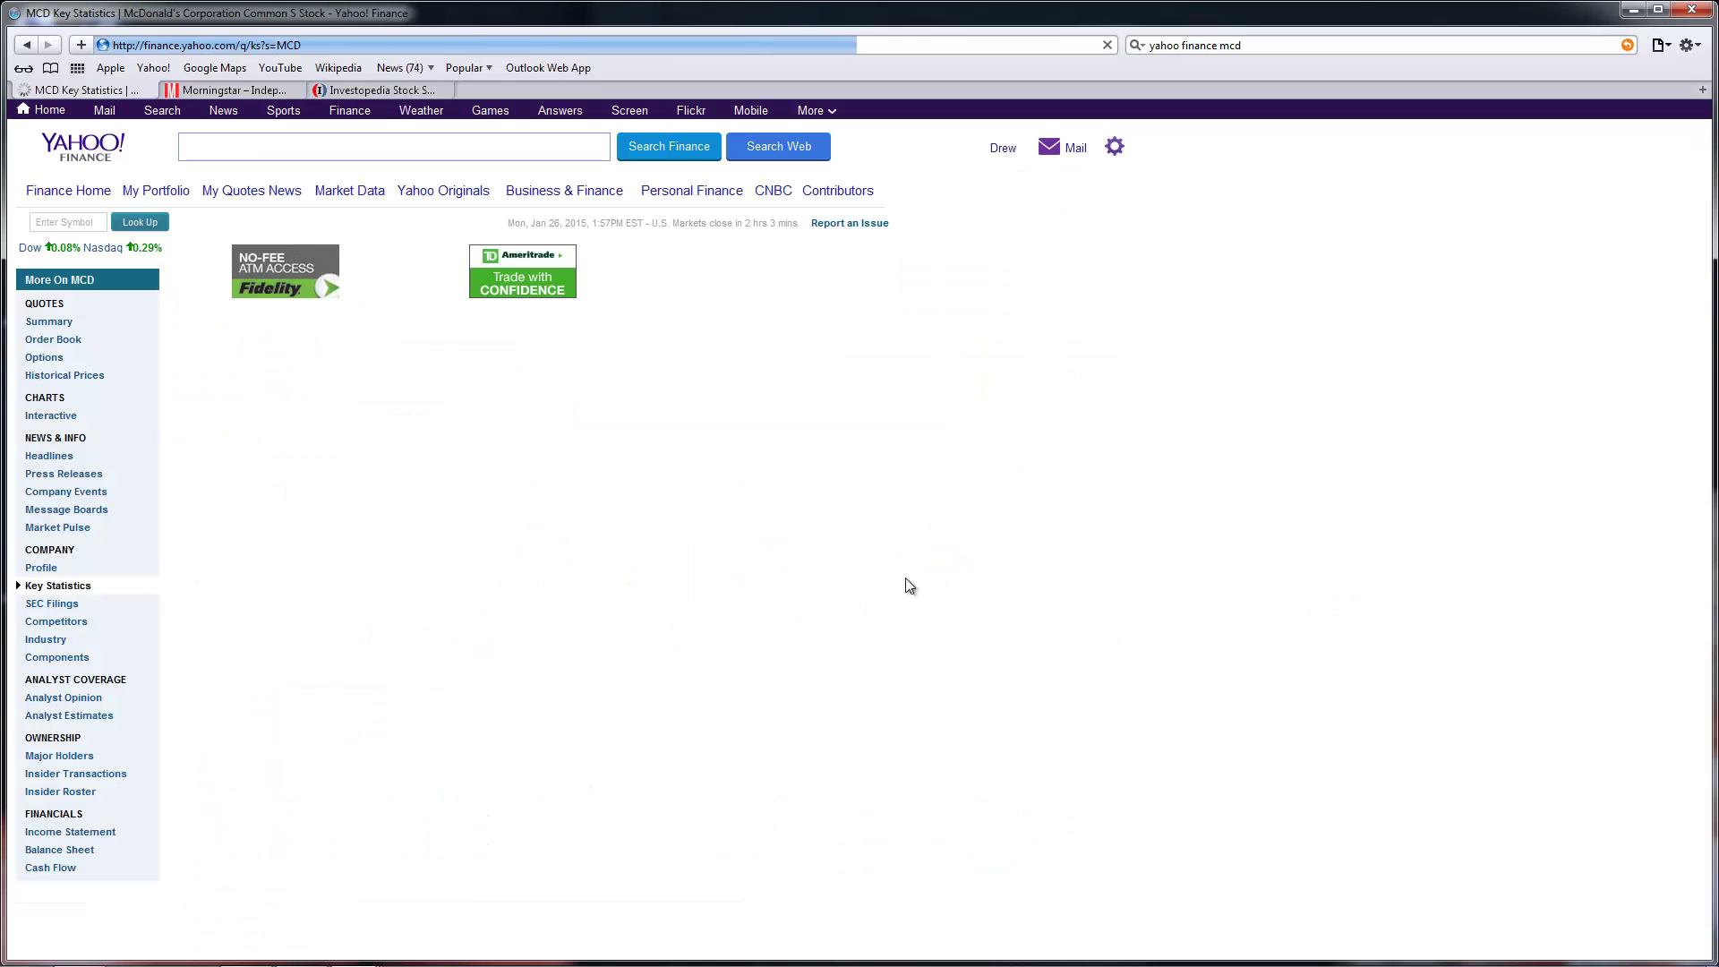
Scroll MCD's Key Statistics down to Dividends & Splits and highlight the forward annual dividend.
scroll(896, 578, "down", 2)
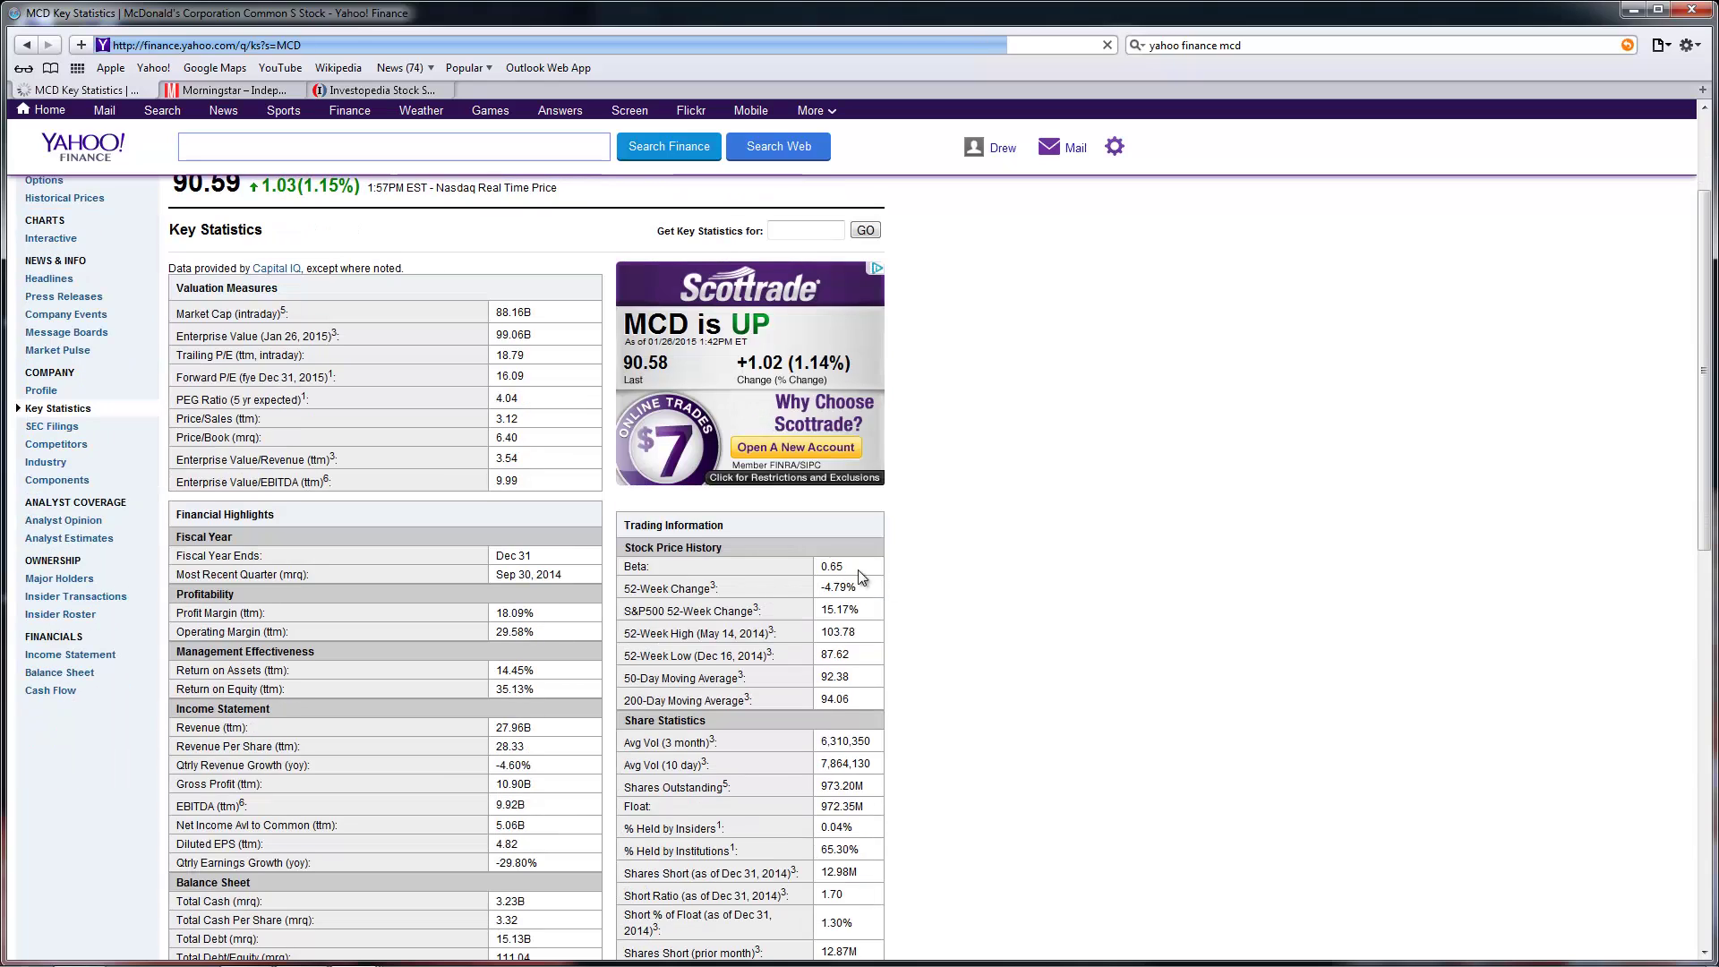
right_click(793, 652)
left_click(1025, 584)
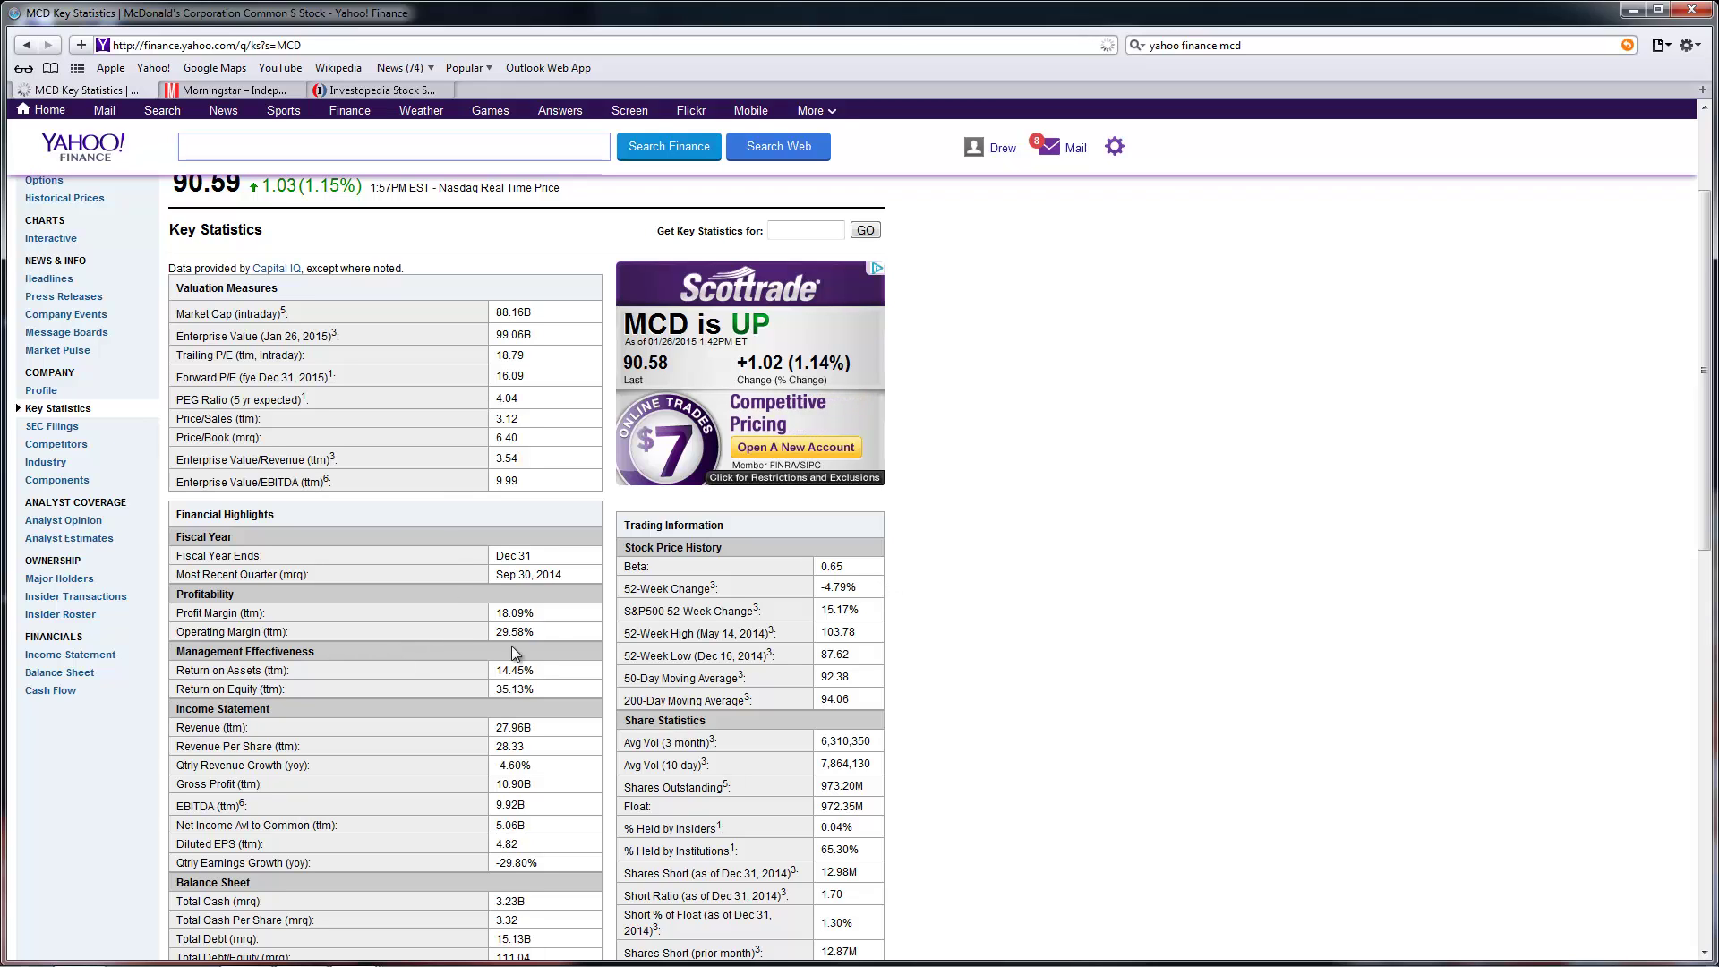
scroll(676, 696, "down", 3)
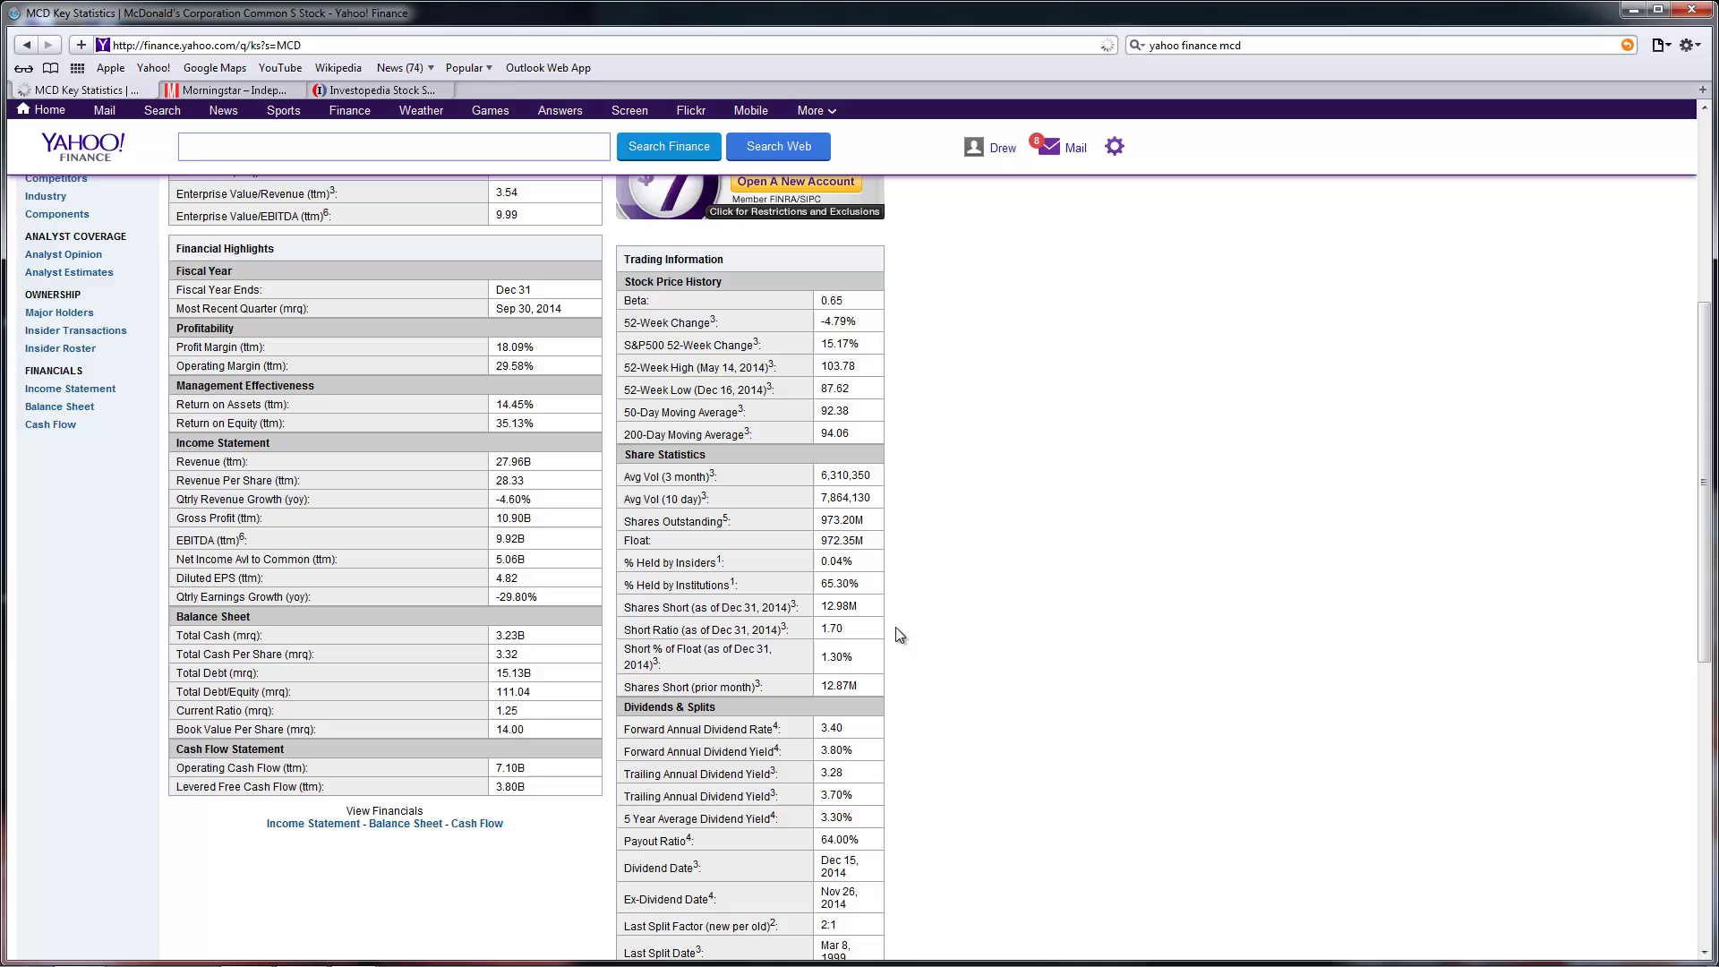
left_click_drag(806, 729, 843, 743)
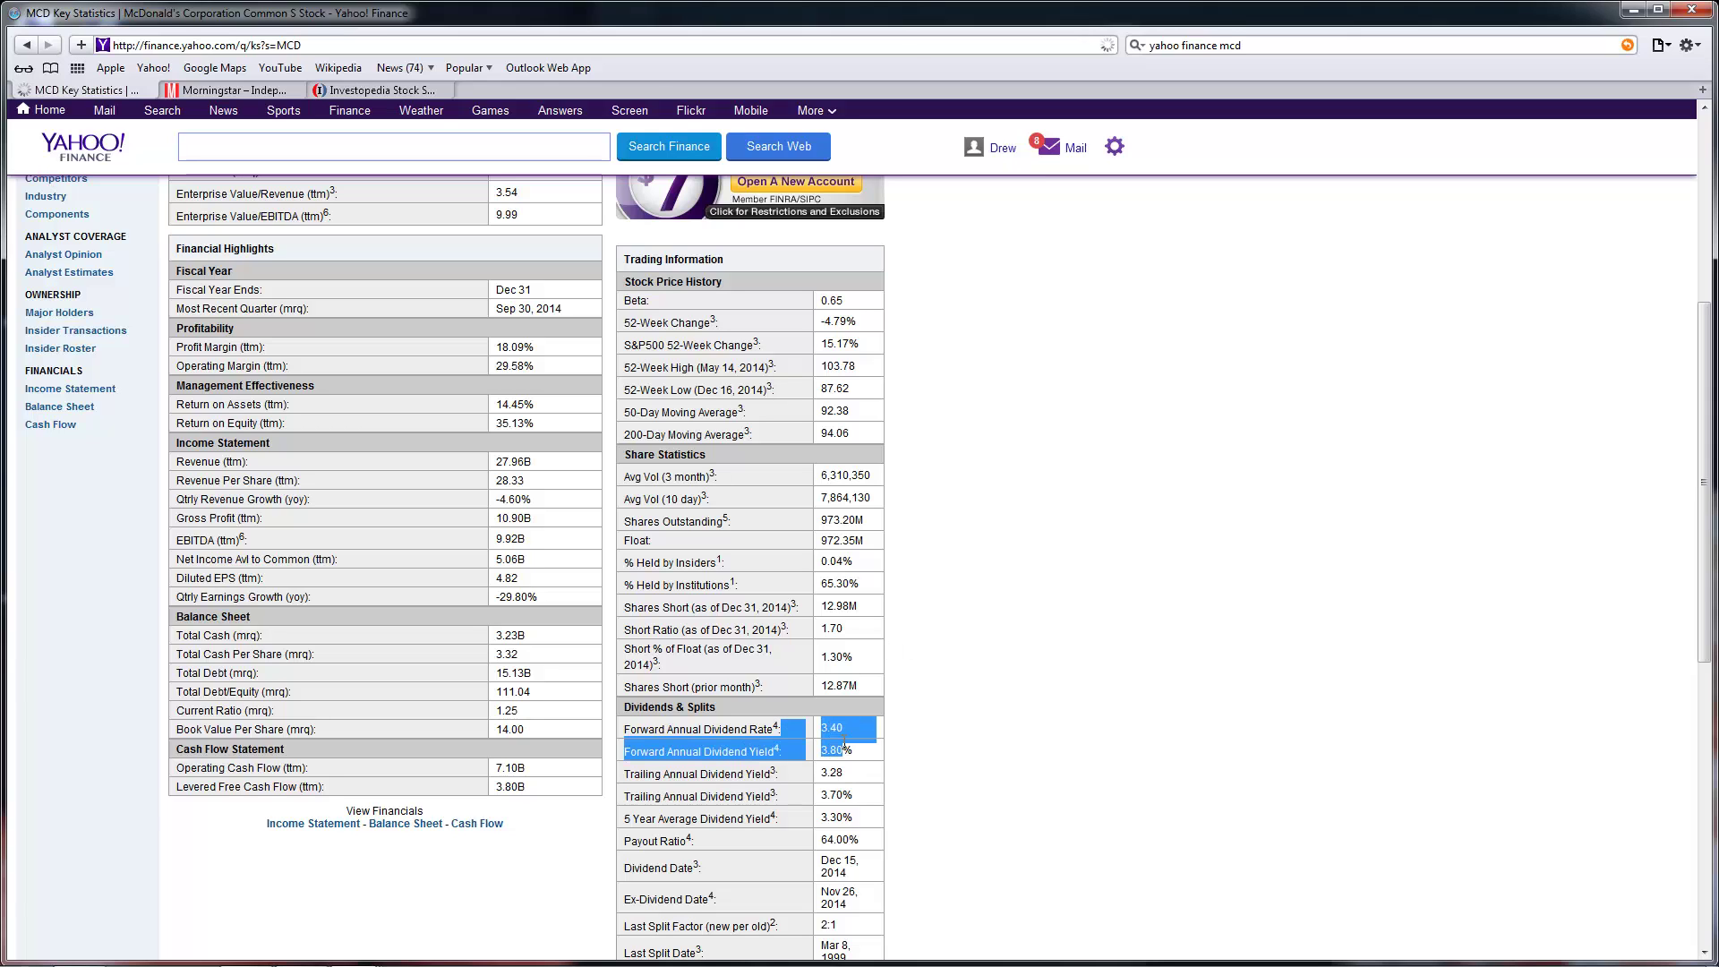
left_click(987, 720)
Highlight the Income Statement and Balance Sheet entries, then switch to the Morningstar tab.
scroll(1094, 667, "up", 2)
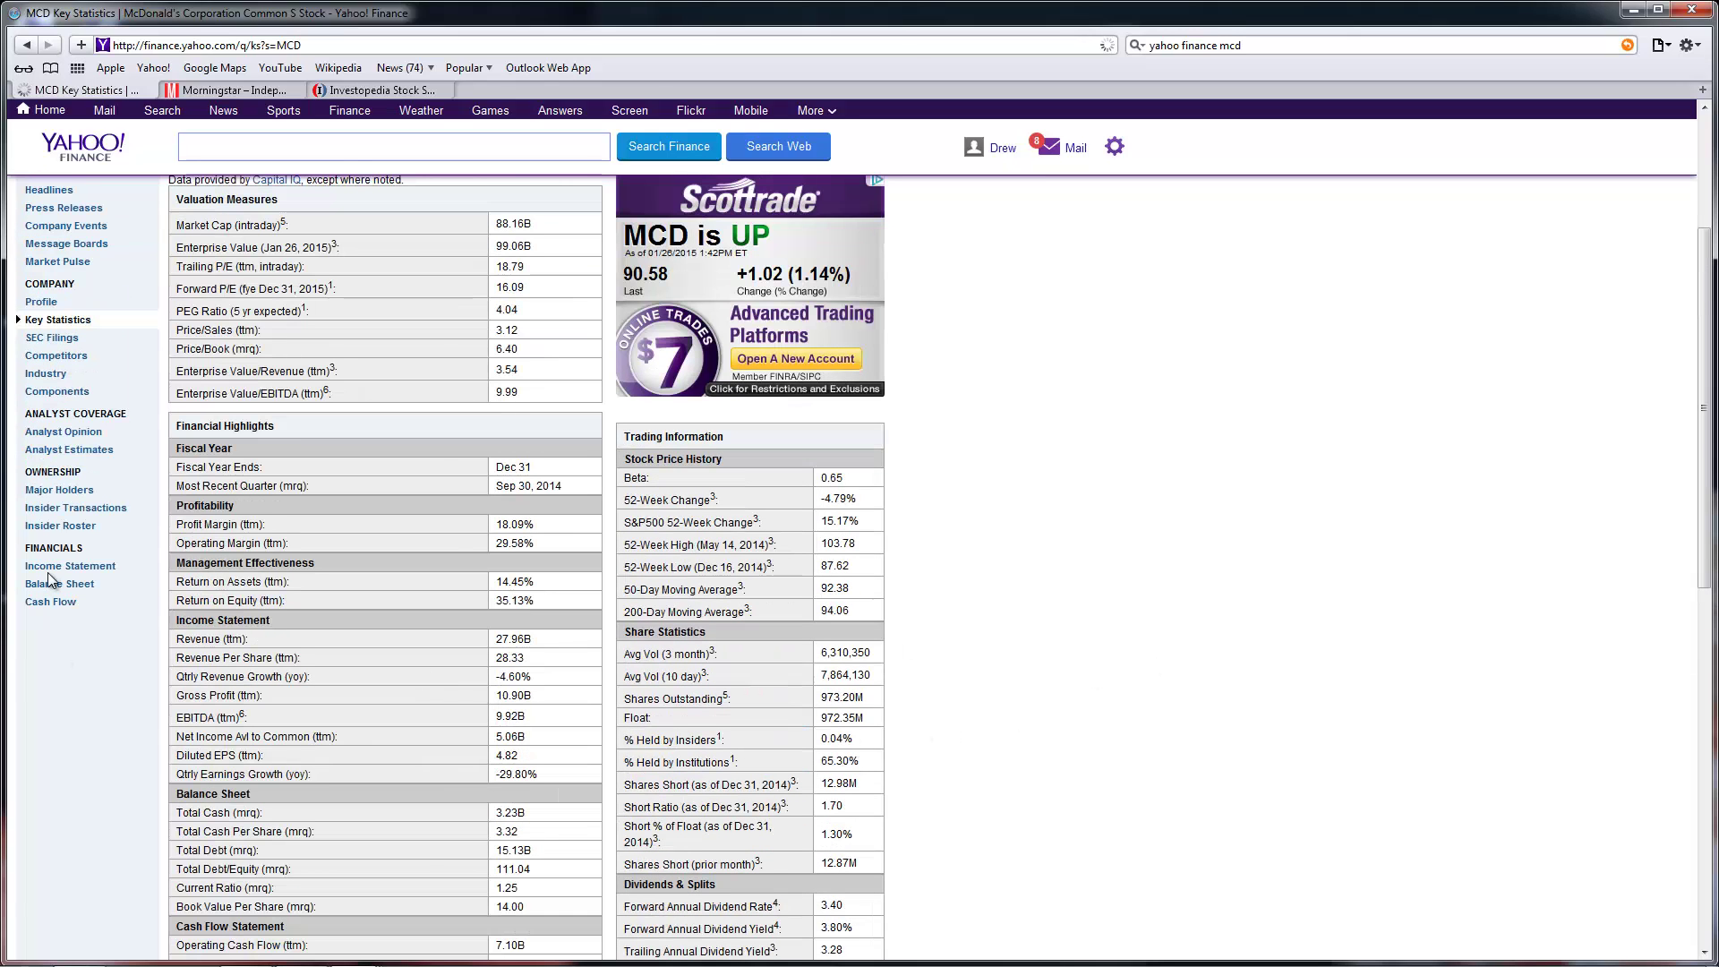
left_click_drag(24, 562, 99, 613)
left_click(131, 597)
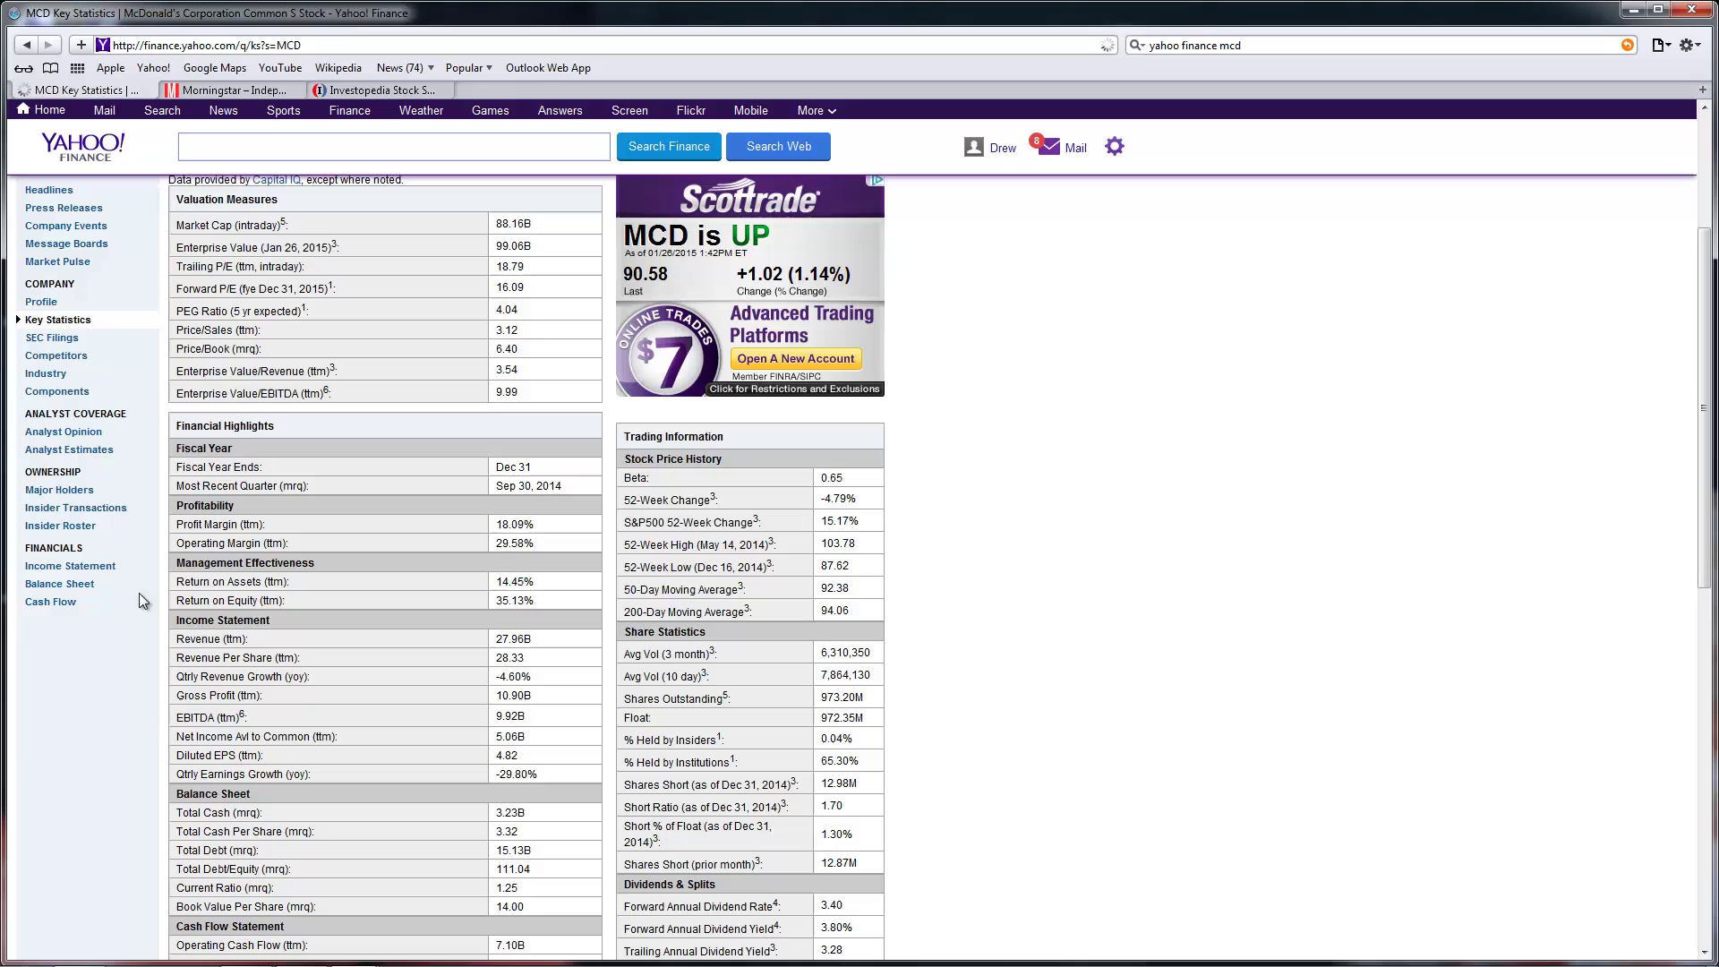
left_click(263, 95)
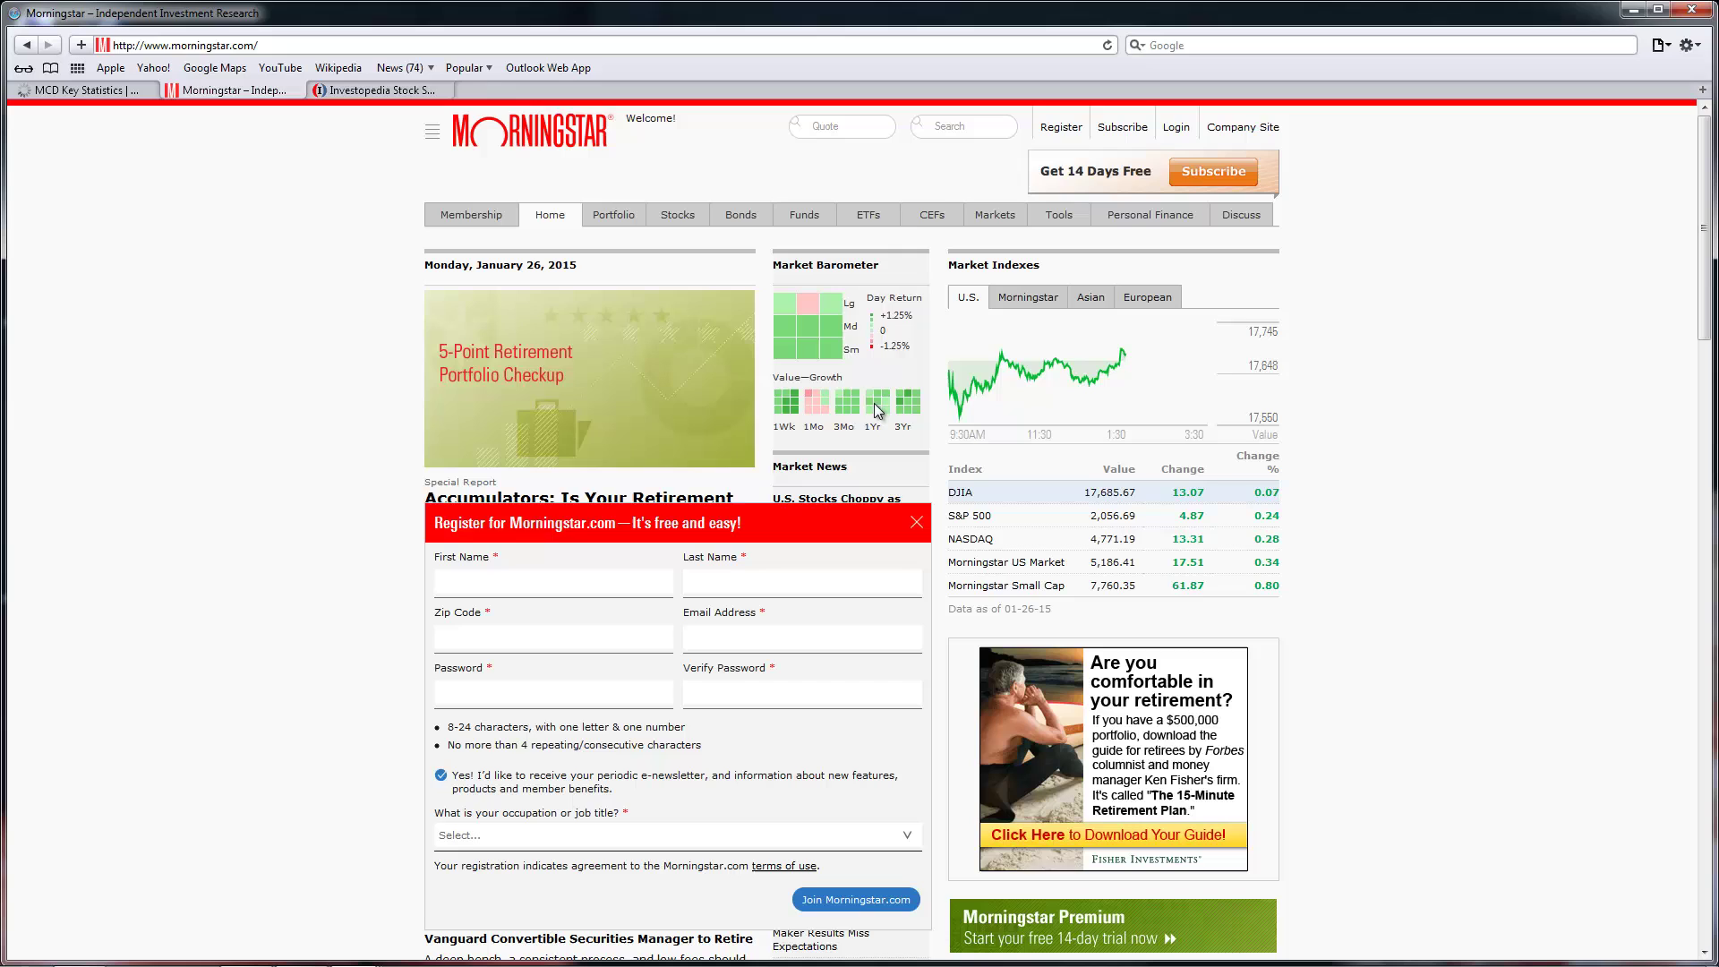
Return to the Investopedia tab showing the Simulator How-To Guide introduction.
left_click(324, 89)
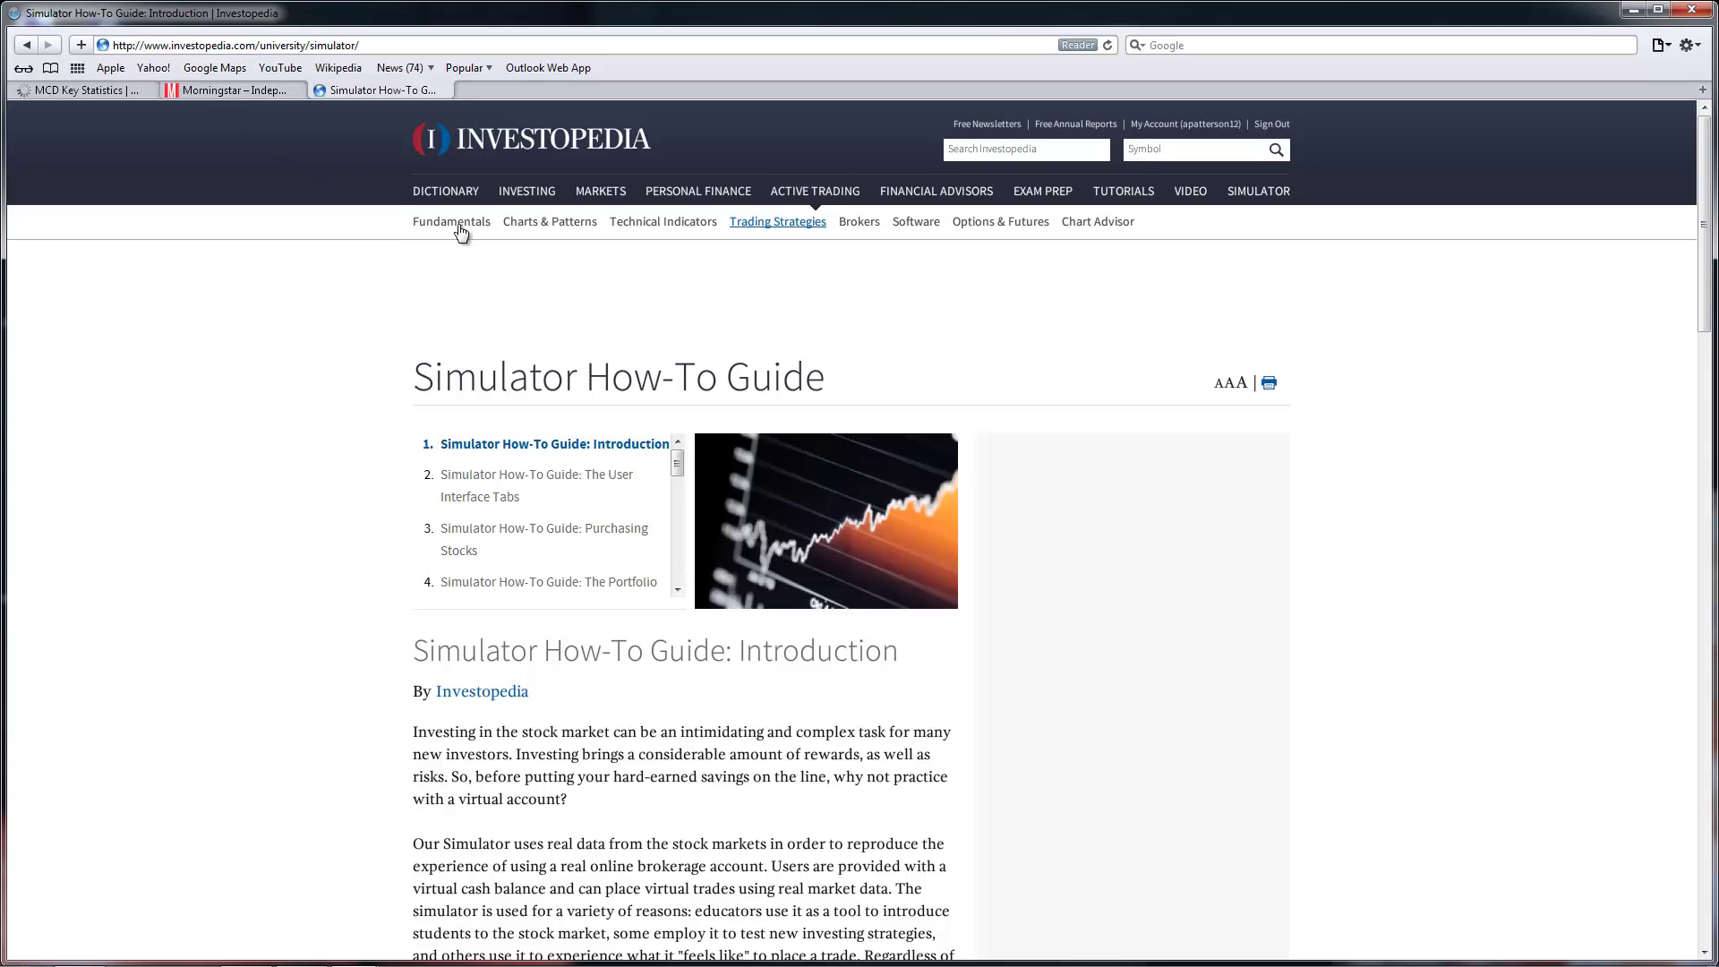
Go back to Help Topics, view the Awards page, then open the BA125 USD Rankings.
key("alt+Left")
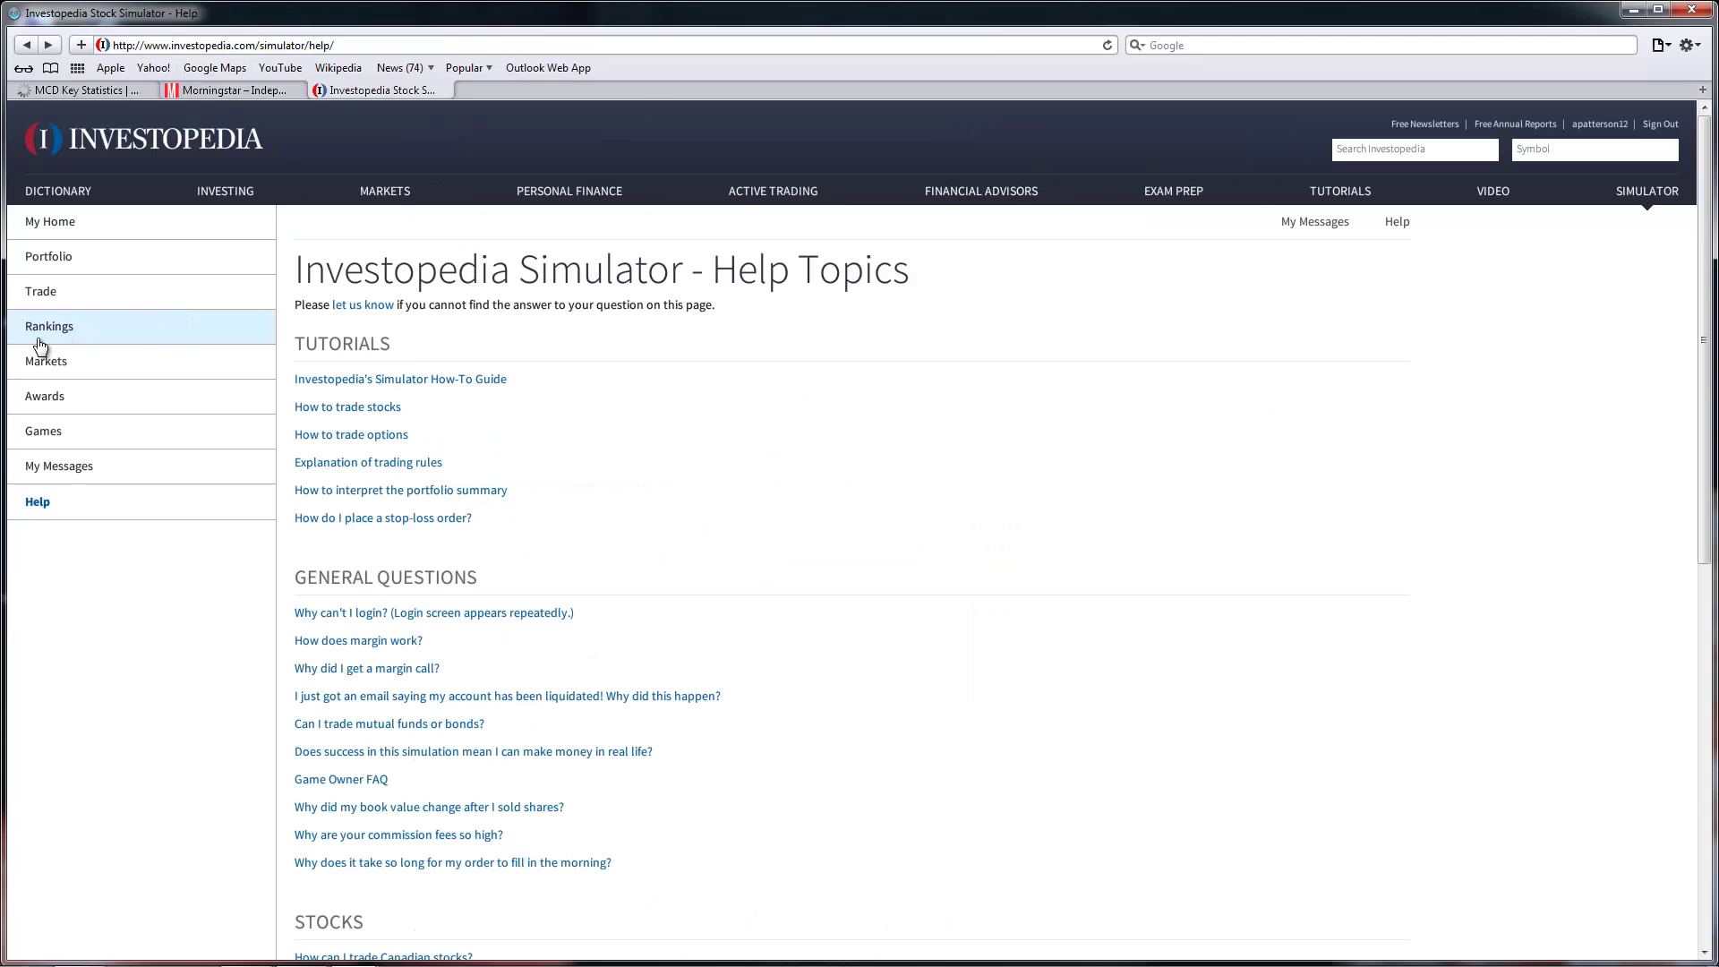
left_click(45, 397)
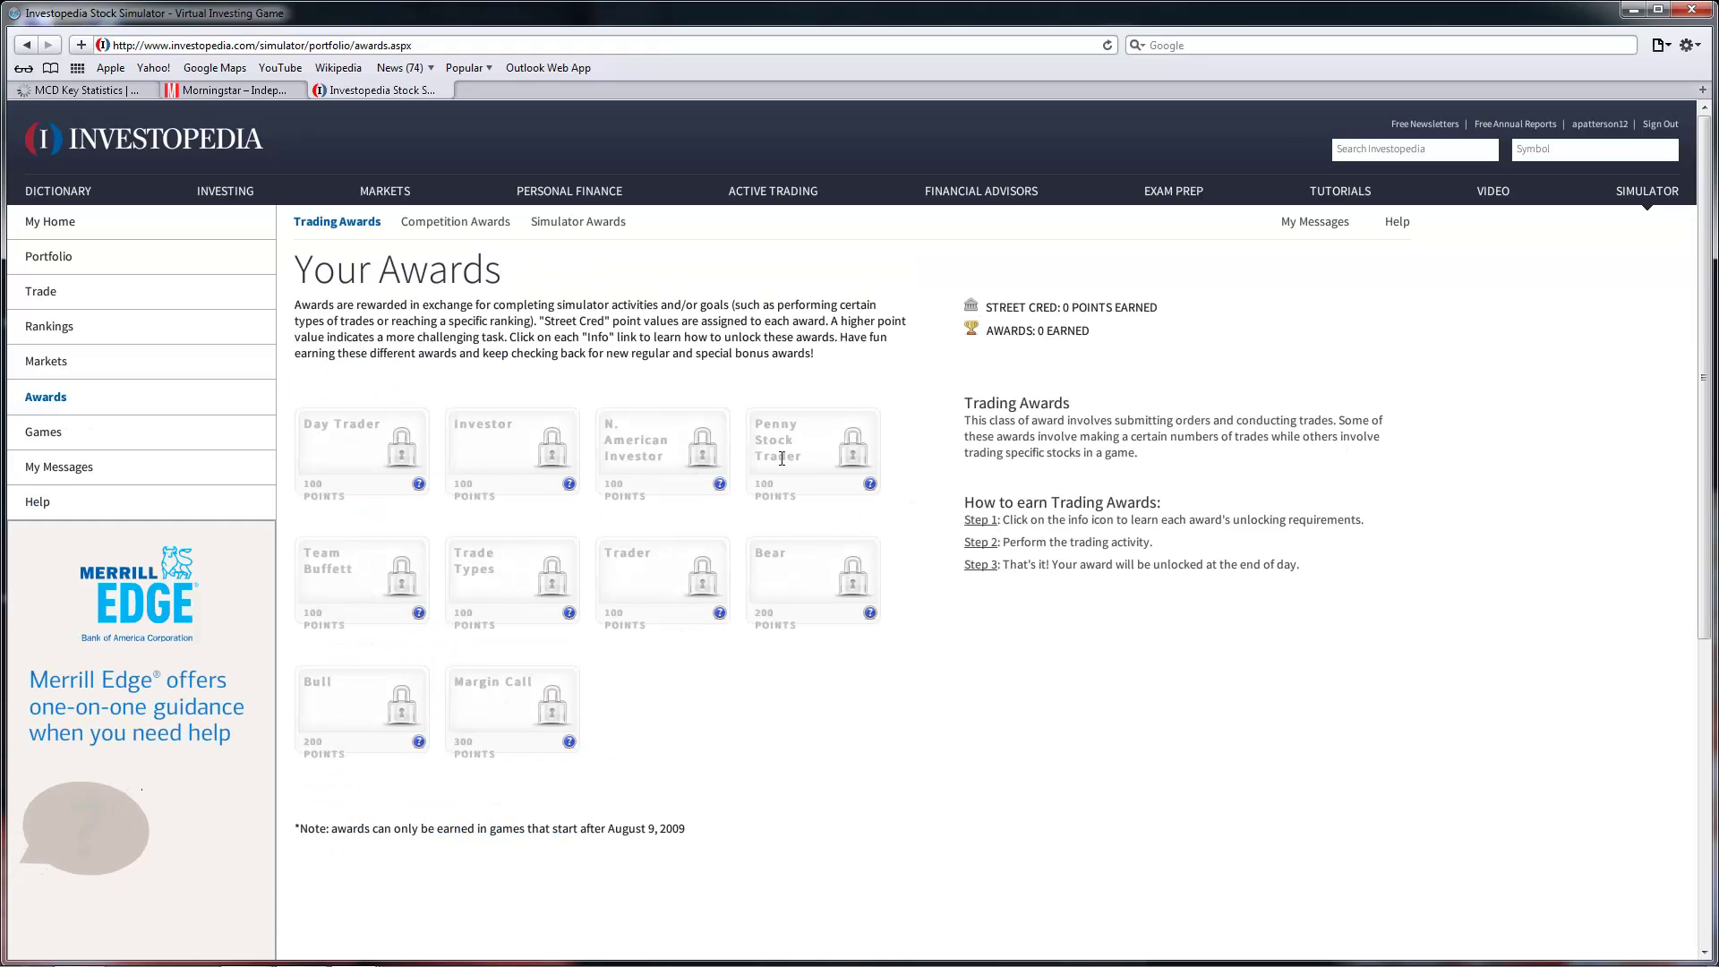
left_click(49, 329)
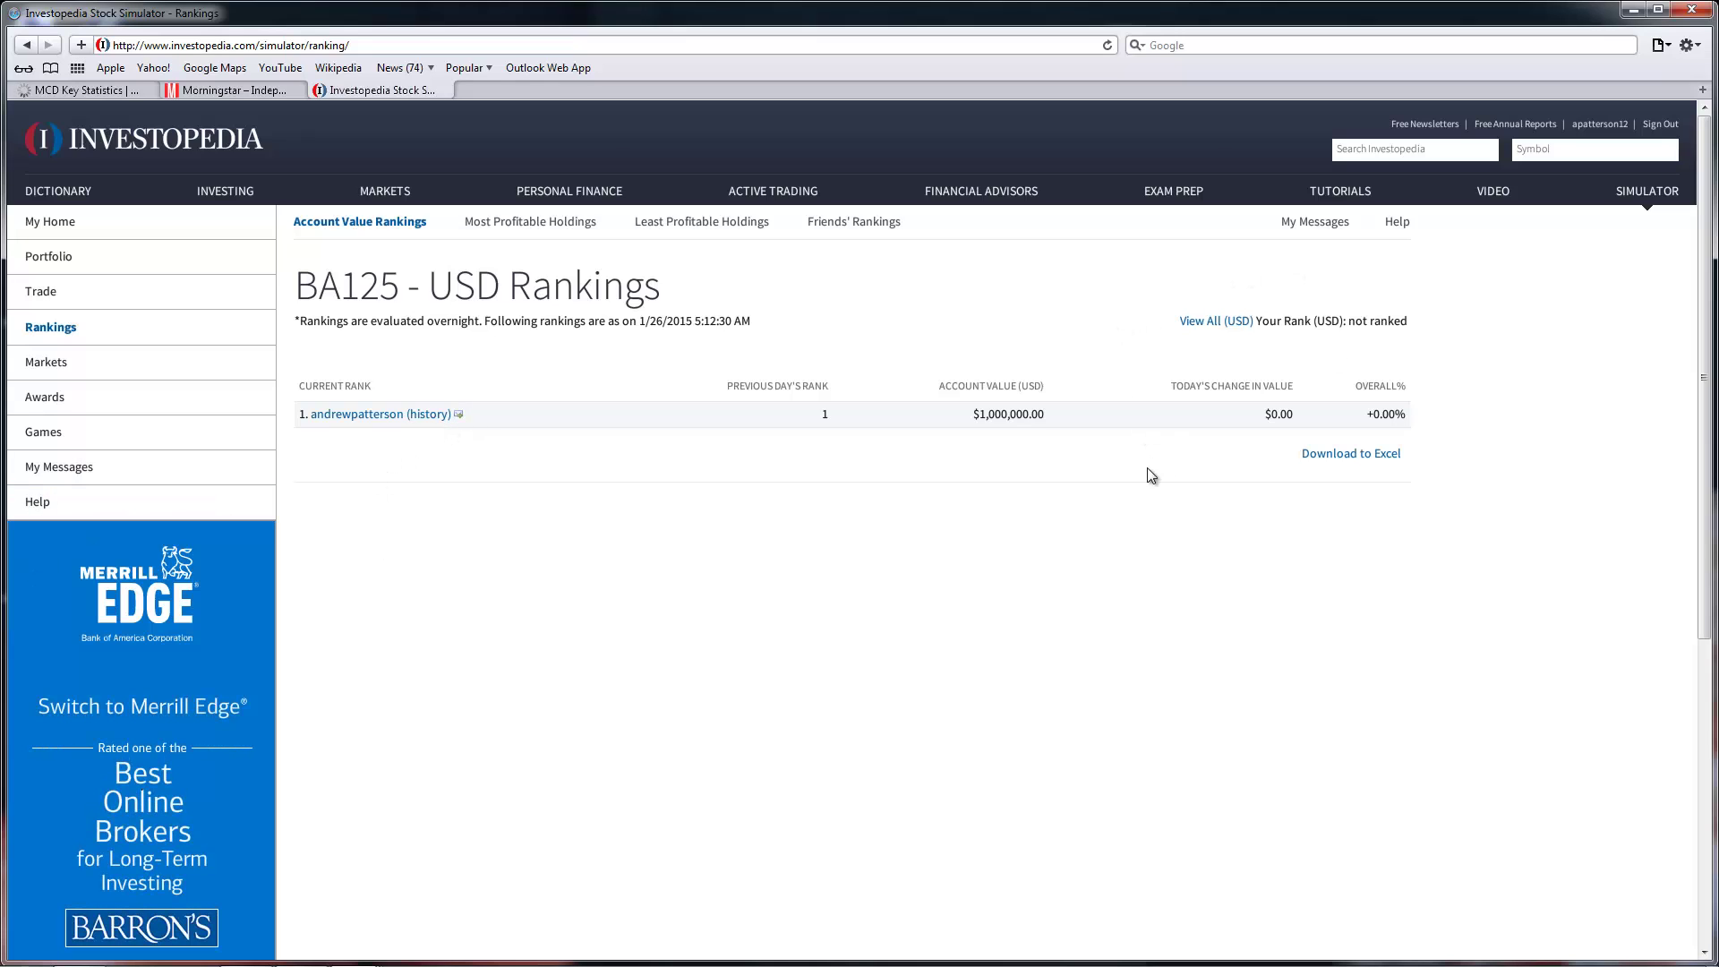
Review the pending MCD and VYM buys, then open a blank Trade a Stock form showing $1,000,000.00.
left_click(61, 259)
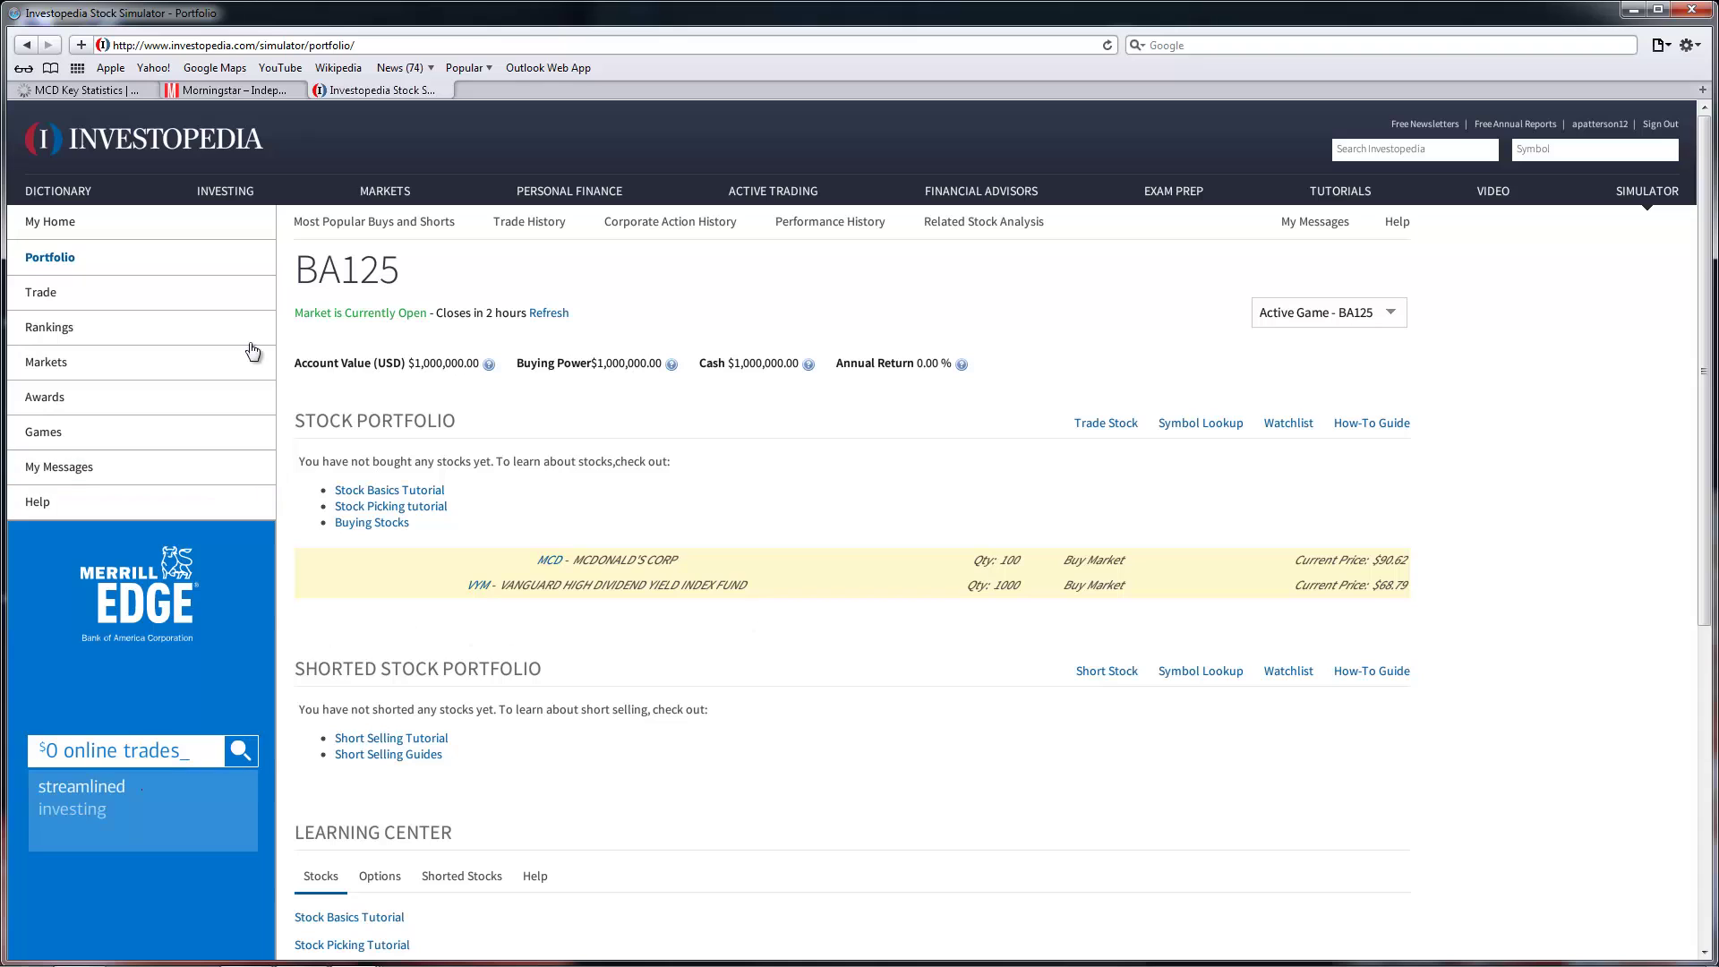
left_click(81, 292)
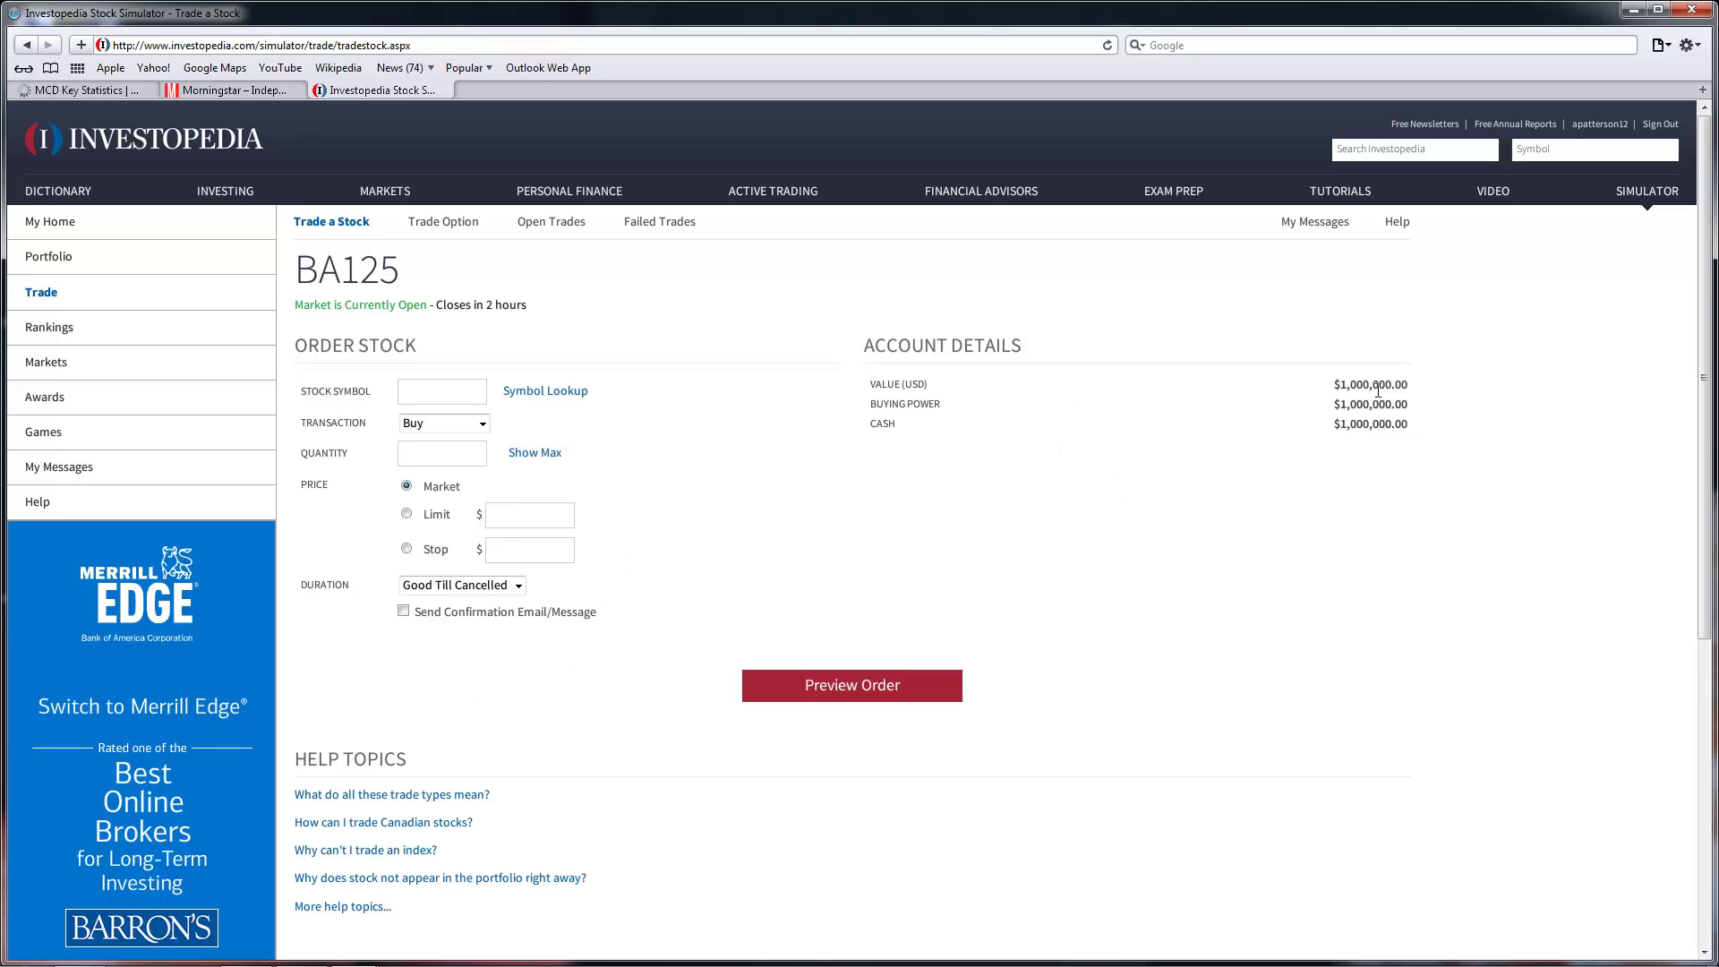
left_click_drag(1345, 385, 1409, 379)
left_click(467, 385)
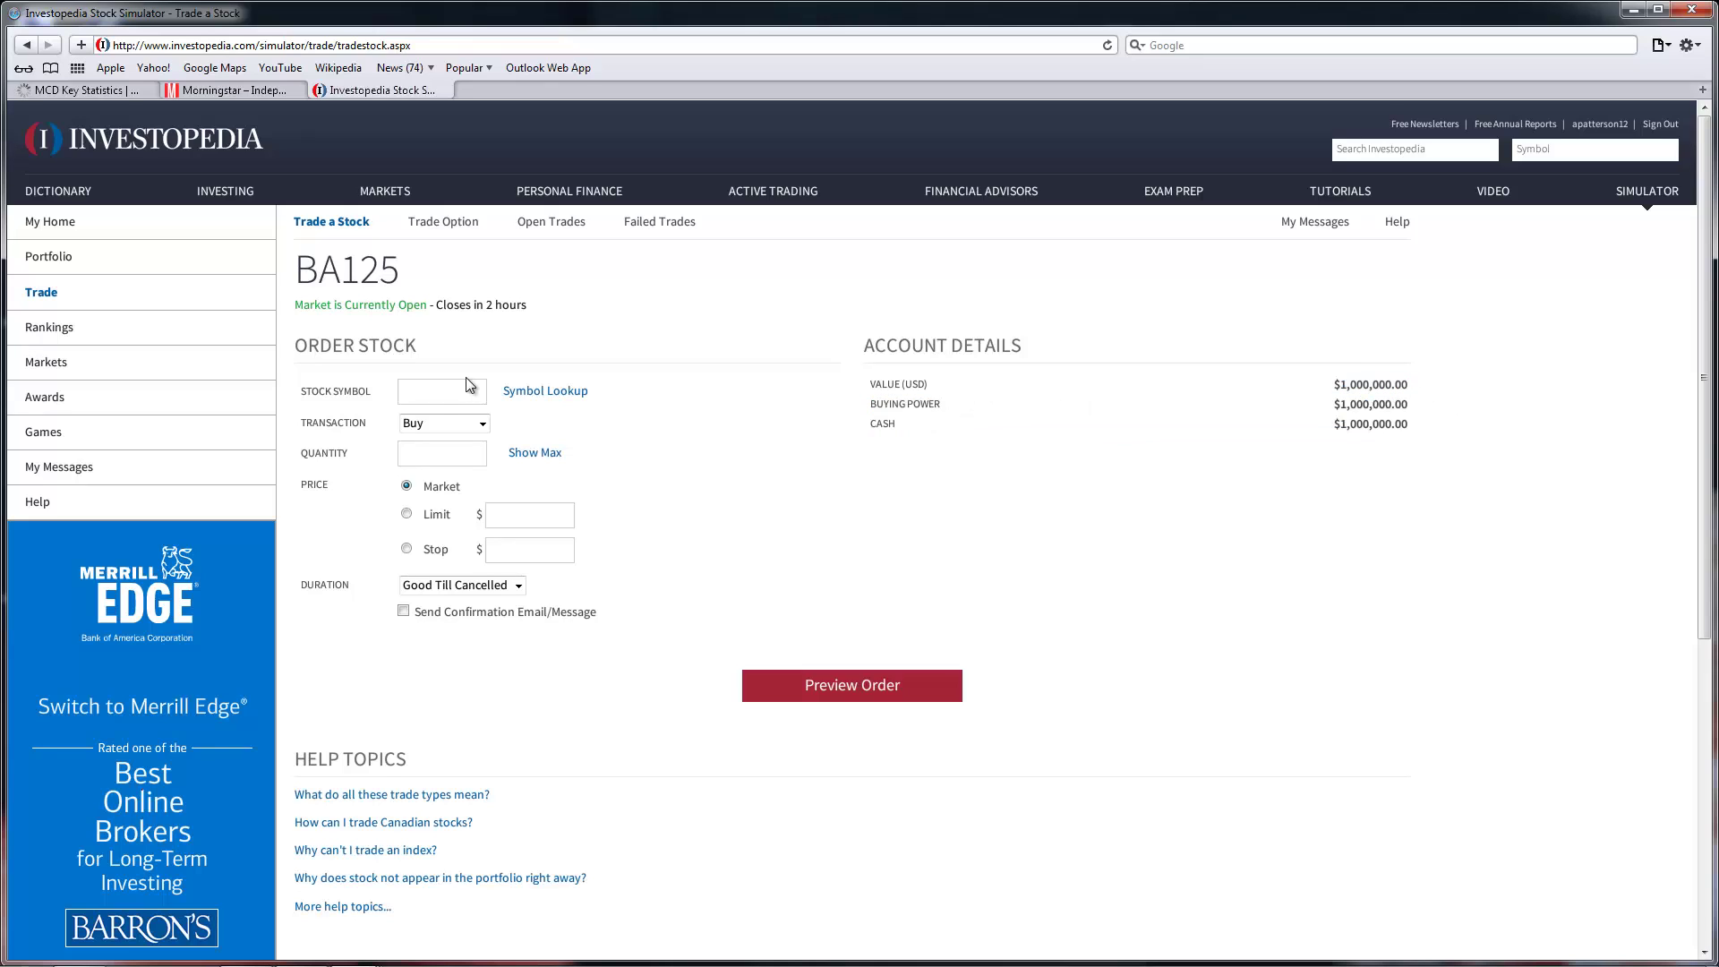